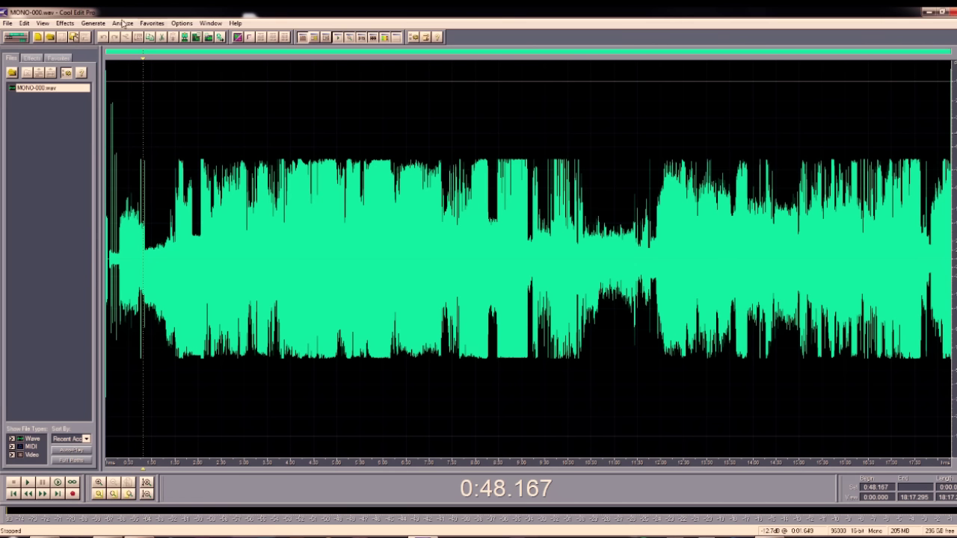
# Step: View the program's version and licence information, and close it again
pyautogui.click(235, 24)
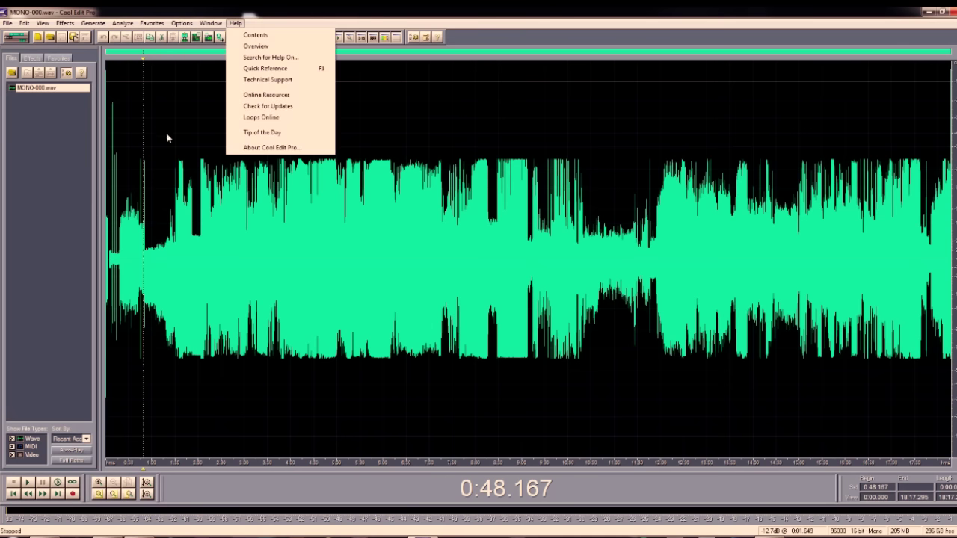
pyautogui.click(262, 147)
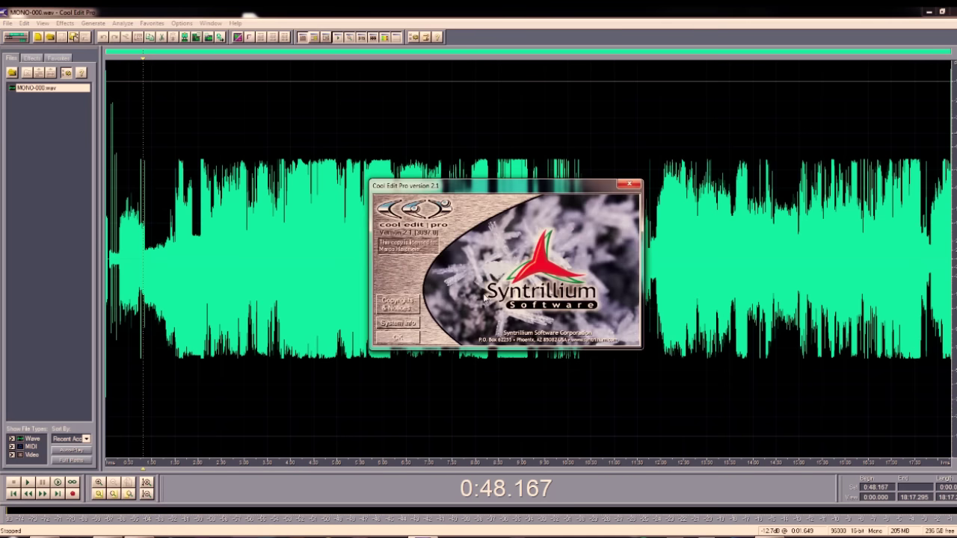
pyautogui.click(628, 184)
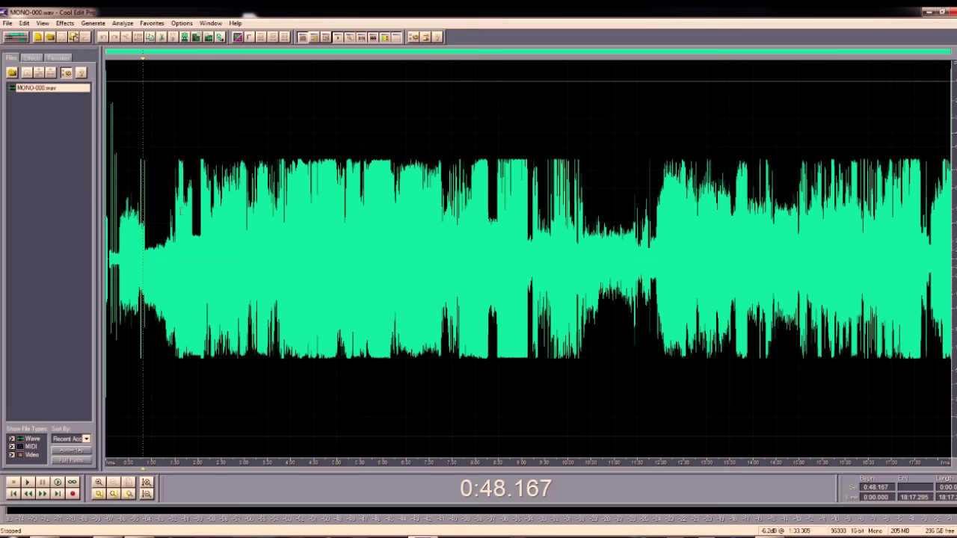
# Step: Listen to the MONO-000.wav recording from about 1:38
pyautogui.scroll(2, 174, 224)
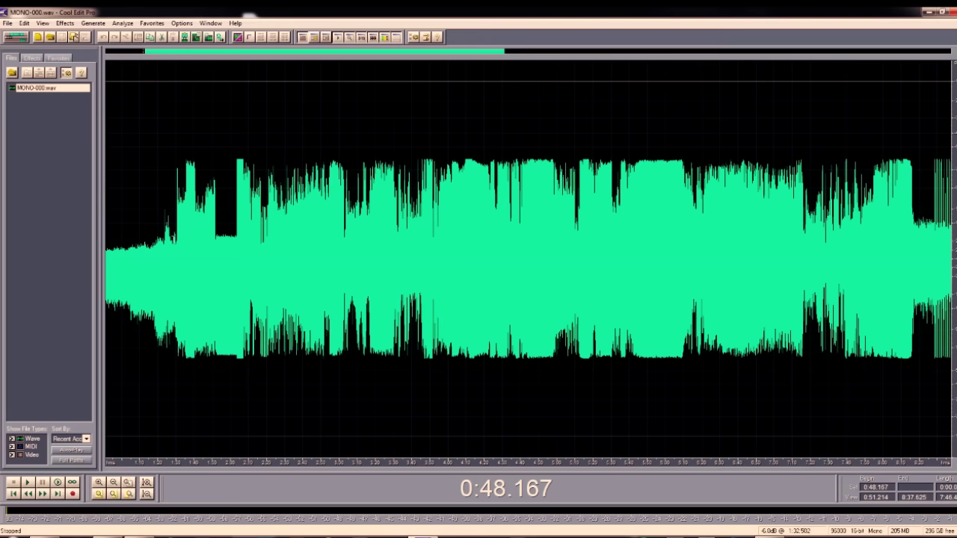
pyautogui.click(192, 226)
pyautogui.press('space')
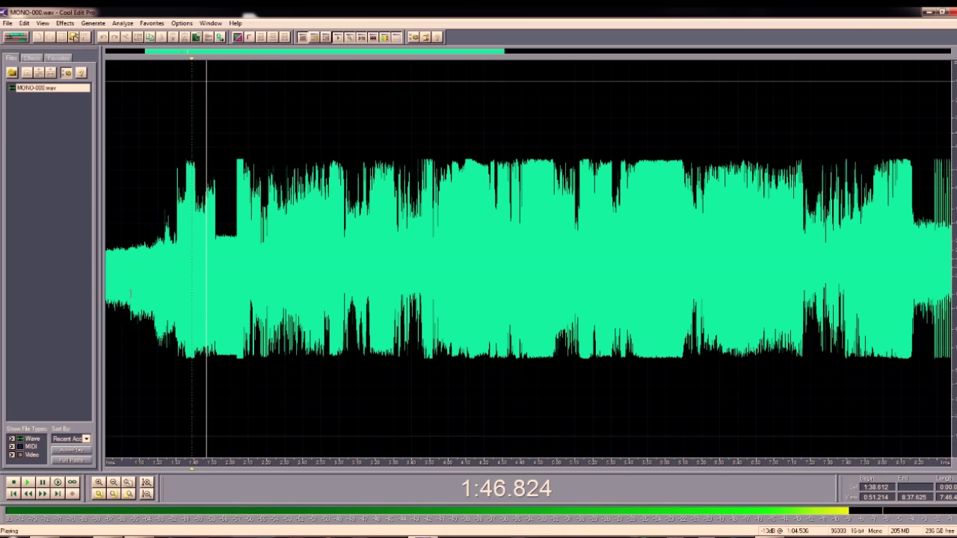
pyautogui.press('space')
# Step: Adjust the playback sample rate of MONO-000.wav to 44100
pyautogui.click(41, 23)
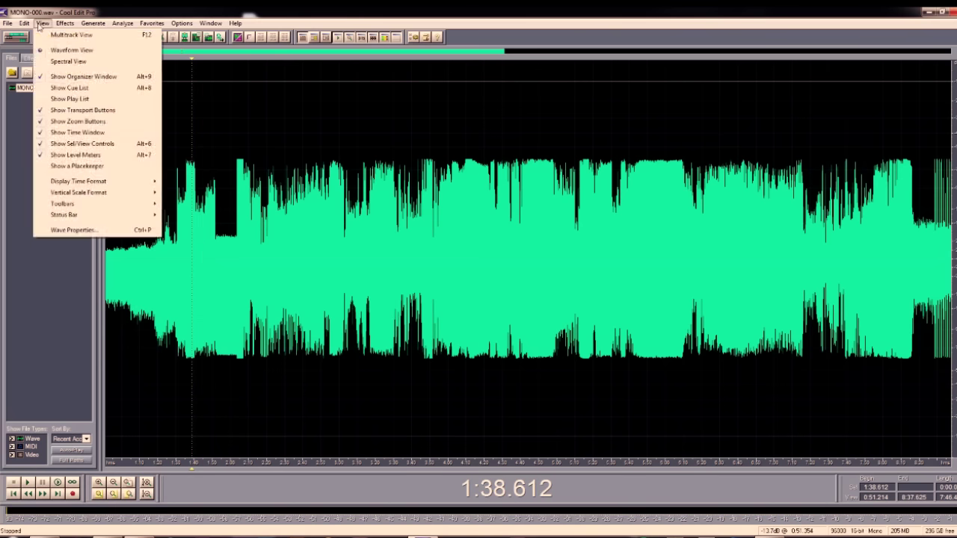
pyautogui.moveTo(22, 24)
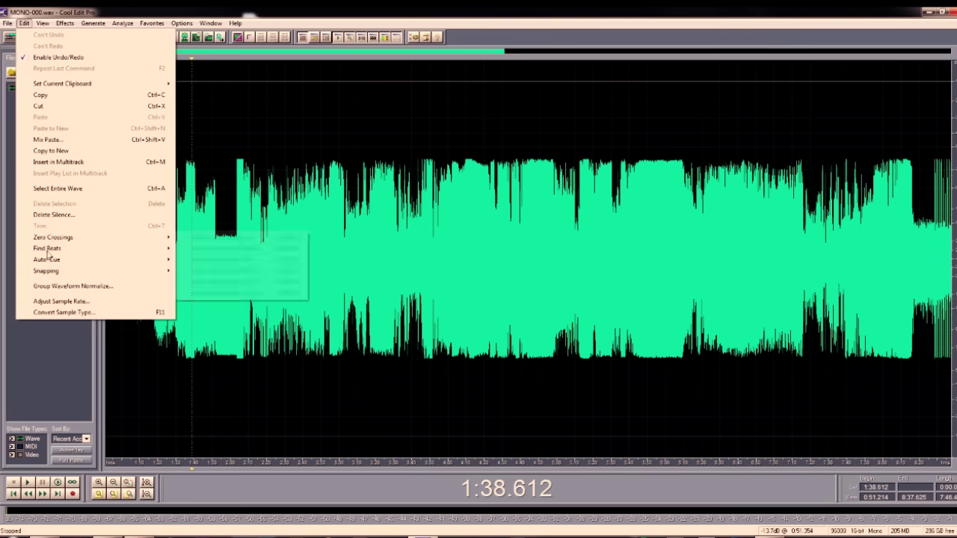
pyautogui.click(36, 302)
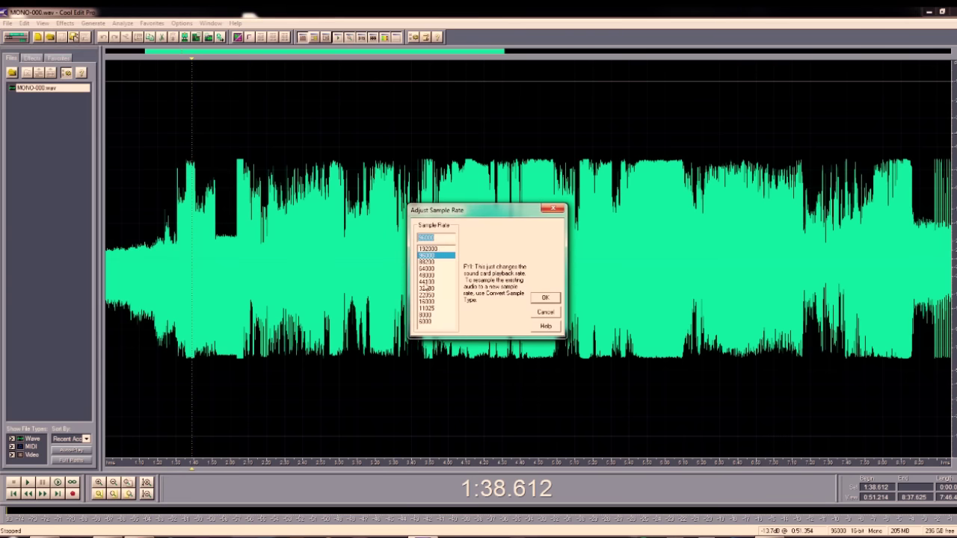
pyautogui.doubleClick(426, 282)
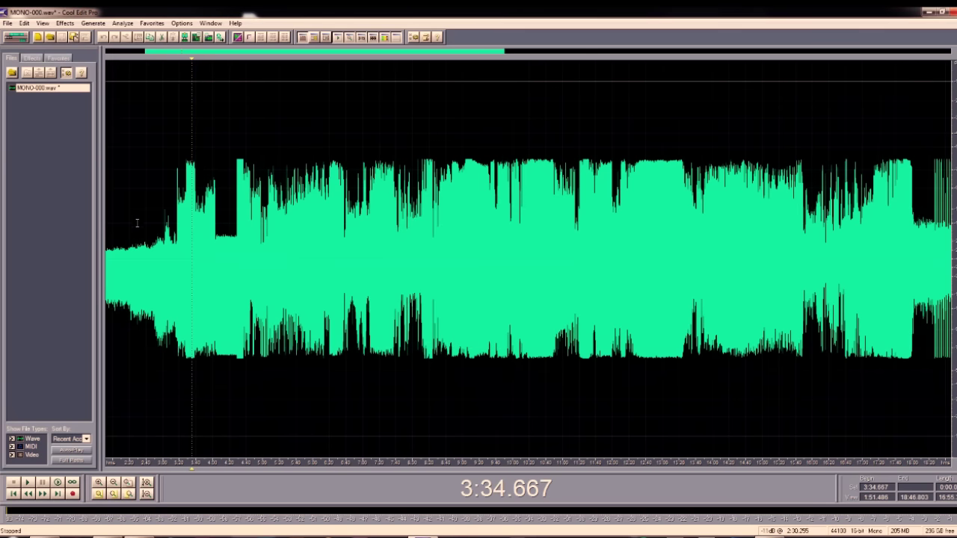
# Step: Audition sections of the slowed recording from about 3:30, 4:07 and 4:29
pyautogui.click(188, 212)
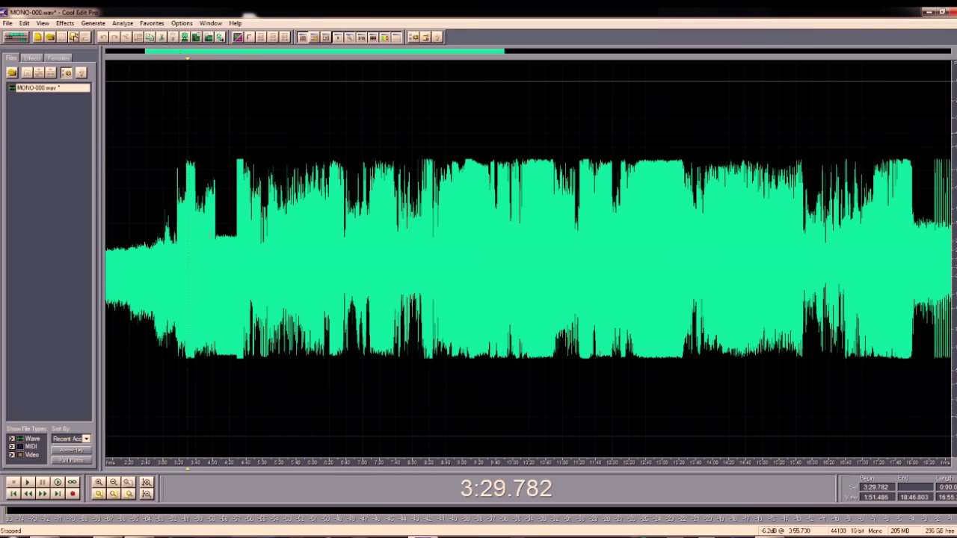
pyautogui.press('space')
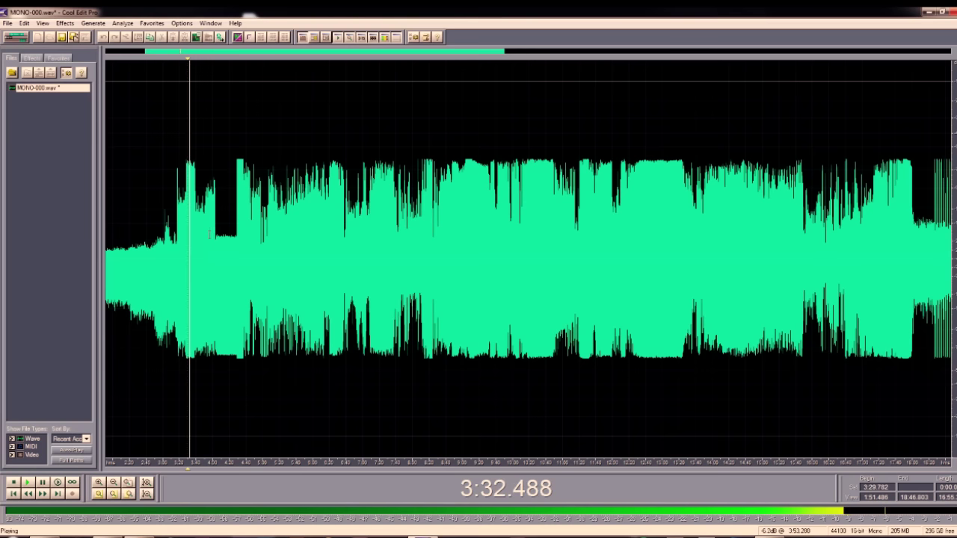
pyautogui.scroll(3, 196, 234)
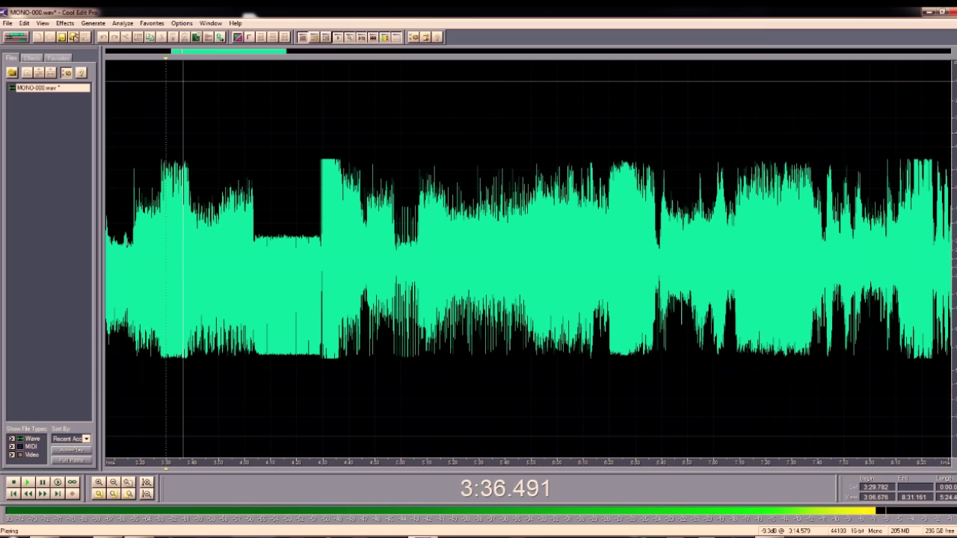
pyautogui.click(213, 238)
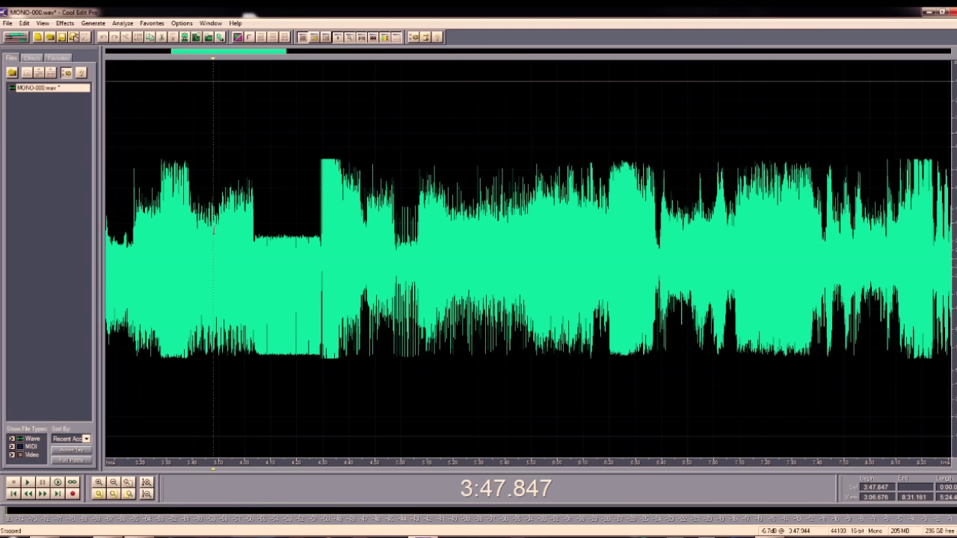
pyautogui.click(262, 263)
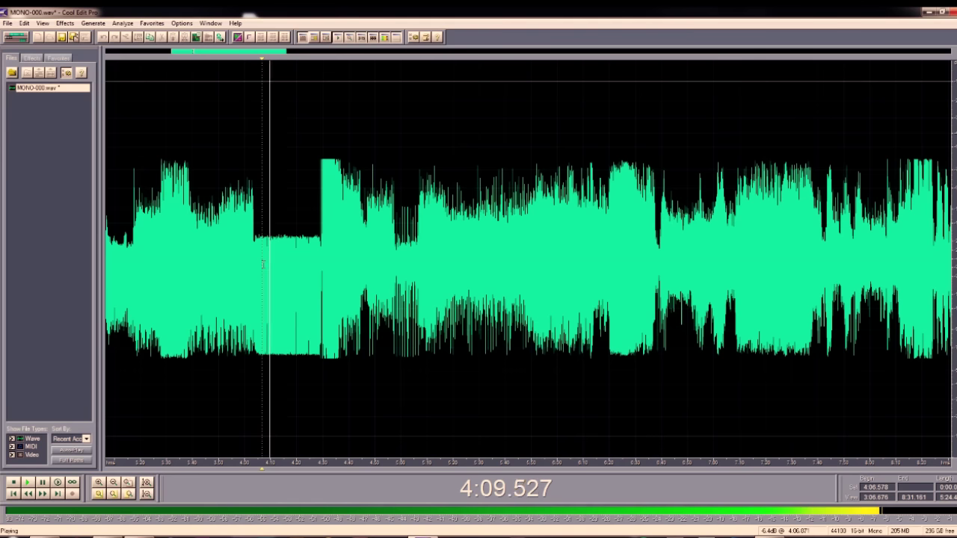
pyautogui.press('space')
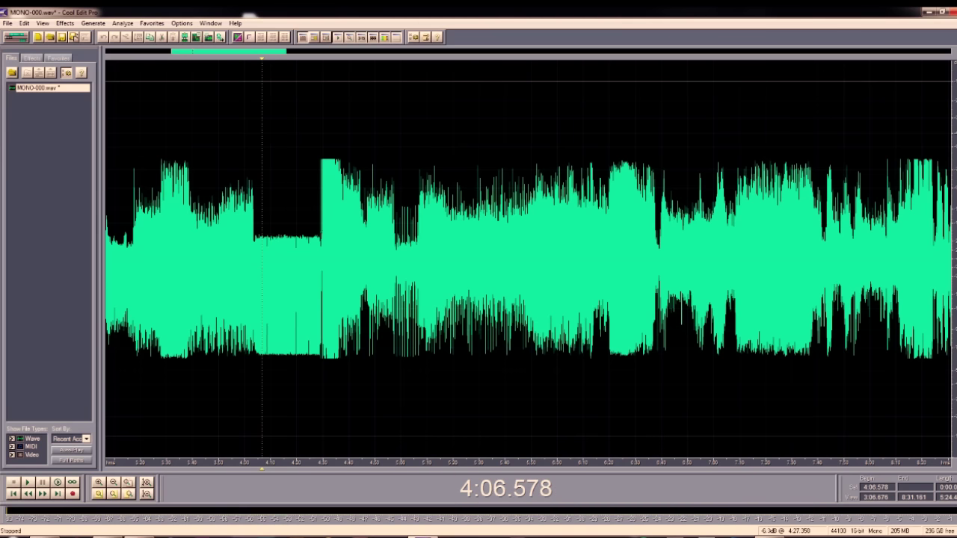
pyautogui.click(319, 236)
pyautogui.press('space')
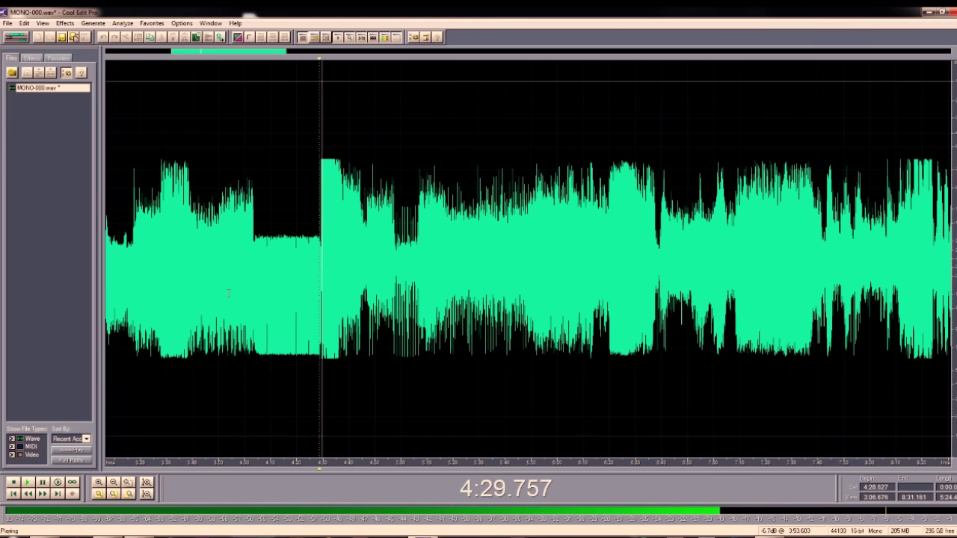
pyautogui.press('space')
pyautogui.click(263, 270)
pyautogui.press('space')
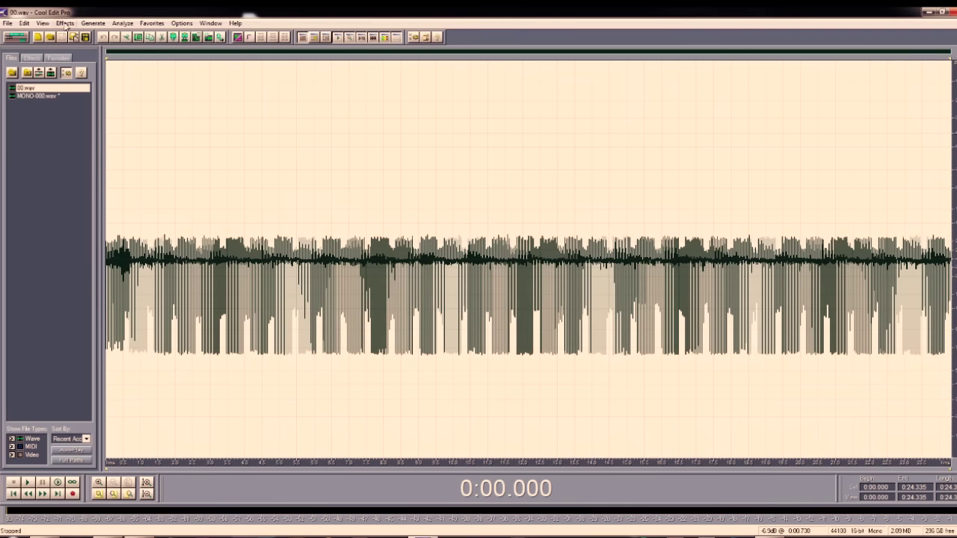
# Step: Open the Graphic Equalizer for 00.wav, reset all 20 bands to zero and start the preview
pyautogui.click(25, 23)
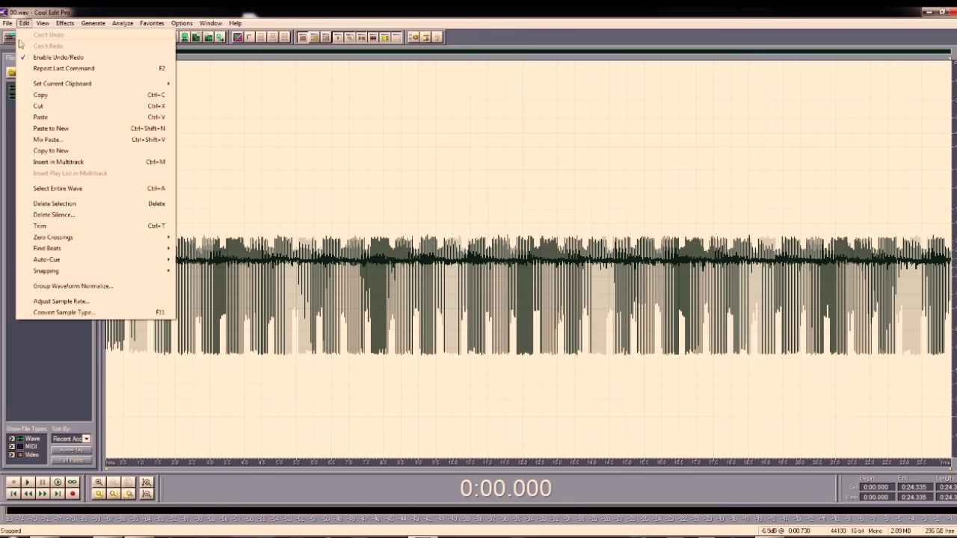
pyautogui.moveTo(111, 87)
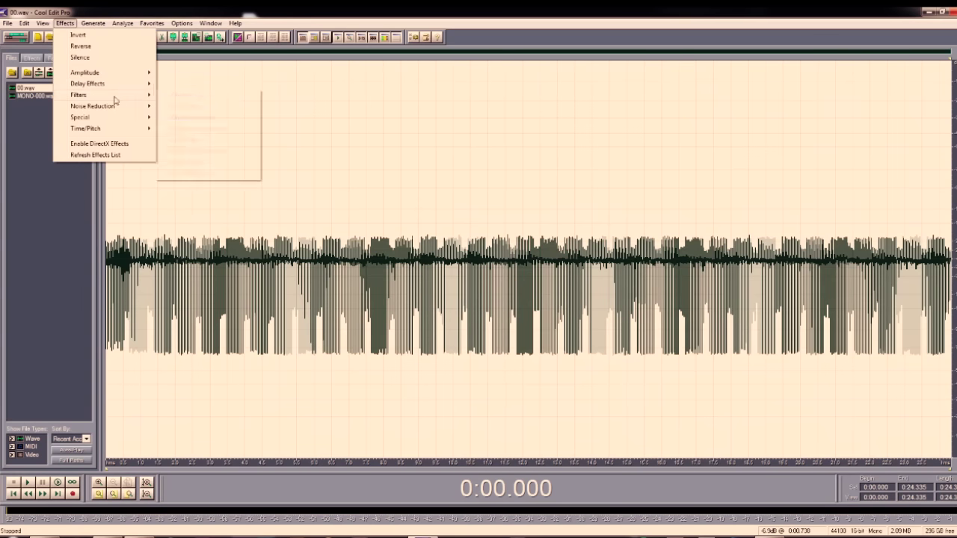
pyautogui.click(183, 118)
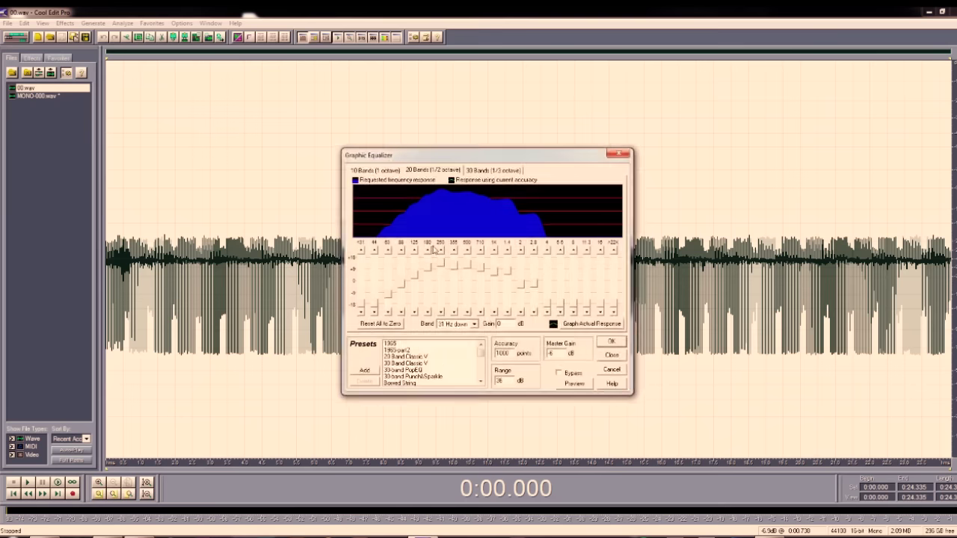
pyautogui.click(389, 325)
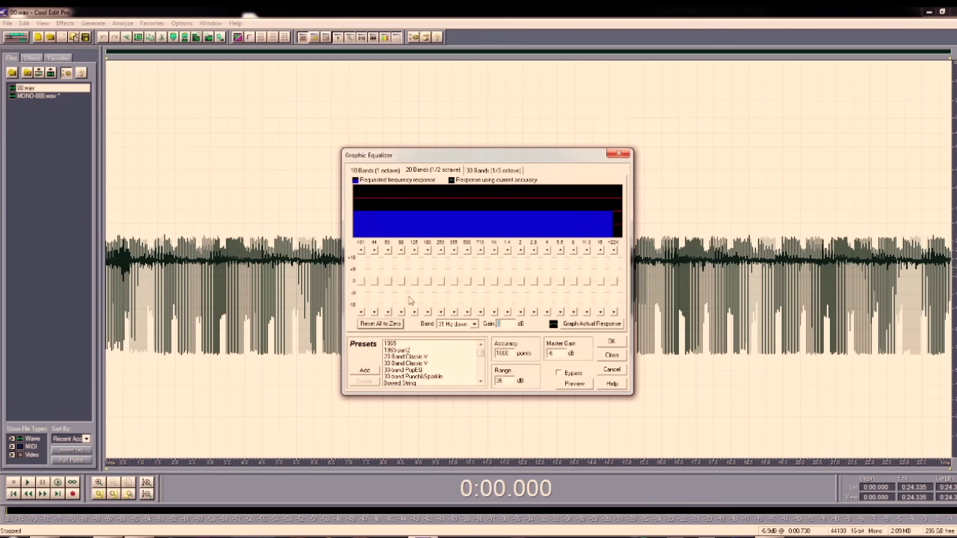
pyautogui.click(574, 383)
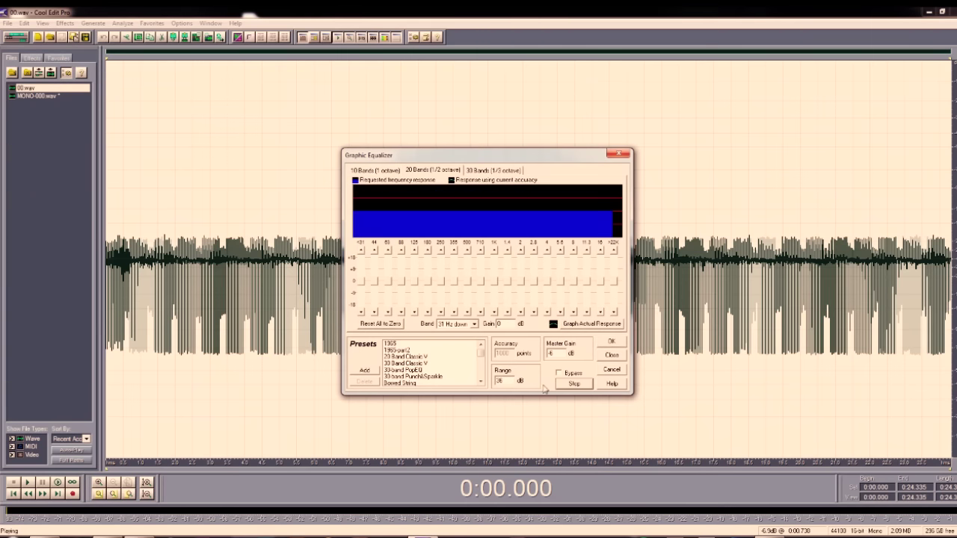
# Step: Shape the 20-band equalizer curve during preview, boosting 88 to 710 Hz and cutting the bands up to 44 Hz and from 1.4K upward
pyautogui.moveTo(550, 284)
pyautogui.mouseDown()
pyautogui.moveTo(549, 259)
pyautogui.moveTo(558, 329)
pyautogui.moveTo(550, 286)
pyautogui.mouseUp()
pyautogui.moveTo(468, 283)
pyautogui.mouseDown()
pyautogui.moveTo(468, 262)
pyautogui.moveTo(467, 279)
pyautogui.mouseUp()
pyautogui.moveTo(441, 283); pyautogui.dragTo(441, 270)
pyautogui.moveTo(429, 283); pyautogui.dragTo(428, 268)
pyautogui.moveTo(453, 284); pyautogui.dragTo(414, 266)
pyautogui.moveTo(401, 283)
pyautogui.mouseDown()
pyautogui.moveTo(402, 267)
pyautogui.moveTo(378, 315)
pyautogui.mouseUp()
pyautogui.moveTo(613, 283)
pyautogui.mouseDown()
pyautogui.moveTo(613, 305)
pyautogui.moveTo(600, 307)
pyautogui.mouseUp()
pyautogui.moveTo(587, 282); pyautogui.dragTo(586, 307)
pyautogui.moveTo(573, 283); pyautogui.dragTo(574, 306)
pyautogui.moveTo(559, 282)
pyautogui.mouseDown()
pyautogui.moveTo(557, 305)
pyautogui.moveTo(547, 305)
pyautogui.mouseUp()
pyautogui.moveTo(534, 282)
pyautogui.mouseDown()
pyautogui.moveTo(533, 305)
pyautogui.moveTo(521, 304)
pyautogui.mouseUp()
pyautogui.moveTo(508, 282); pyautogui.dragTo(508, 306)
pyautogui.moveTo(467, 278)
pyautogui.mouseDown()
pyautogui.moveTo(467, 266)
pyautogui.moveTo(481, 272)
pyautogui.mouseUp()
pyautogui.moveTo(455, 277); pyautogui.dragTo(457, 271)
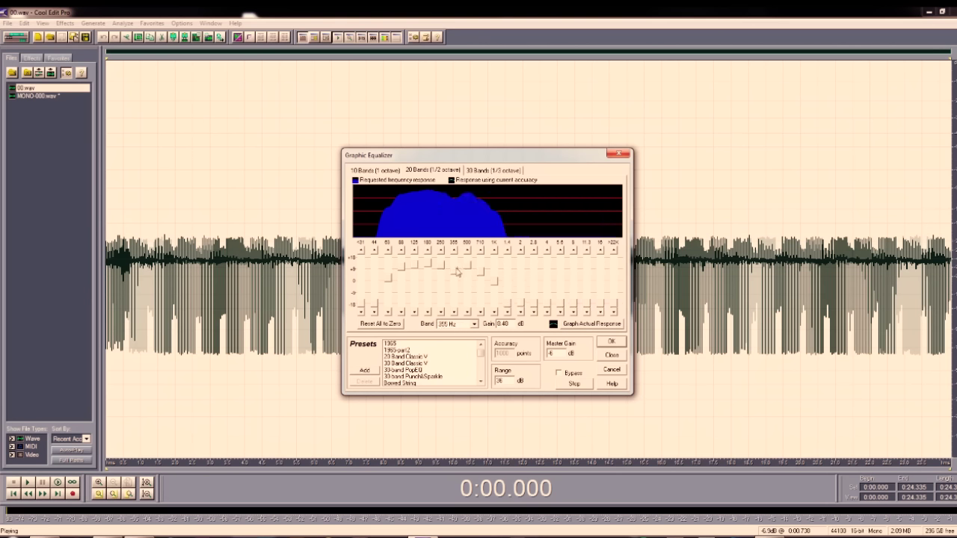
pyautogui.click(493, 283)
pyautogui.click(481, 270)
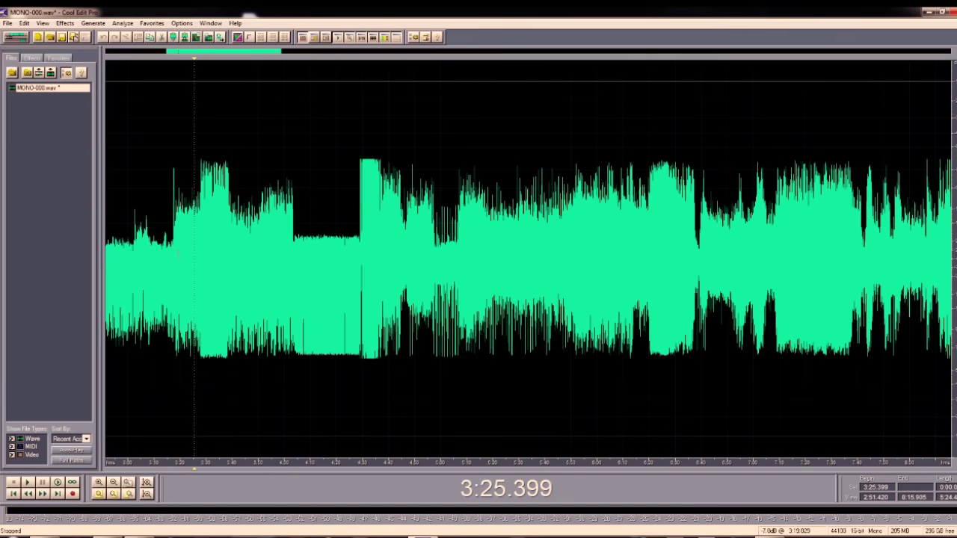
# Step: Audition MONO-000.wav around 3:17, where the louder section begins
pyautogui.click(162, 251)
pyautogui.press('space')
pyautogui.press('space')
pyautogui.click(174, 253)
pyautogui.click(173, 252)
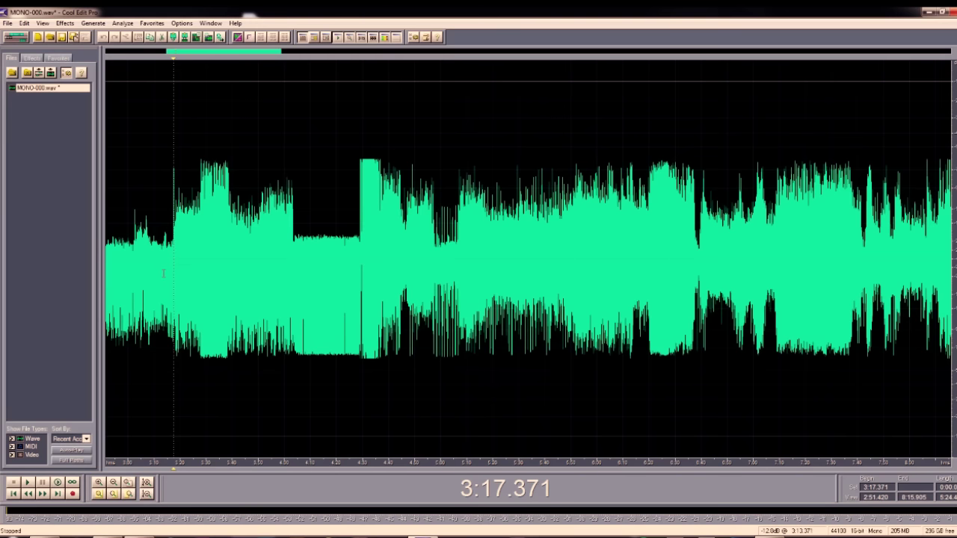
pyautogui.press('space')
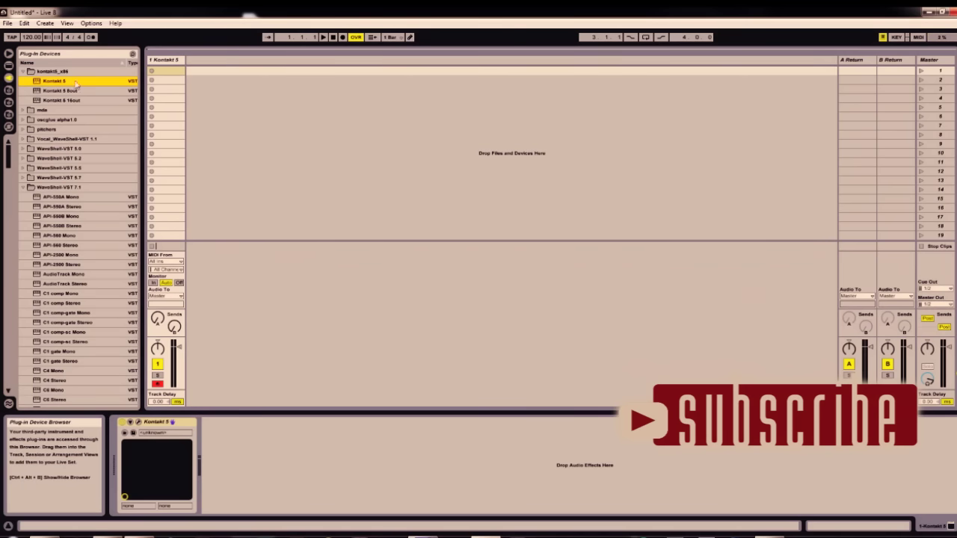
# Step: In Ableton Live, open the Kontakt 5 plug-in window and load 00.wav from the blaupunkt samples folder as an instrument
pyautogui.click(138, 423)
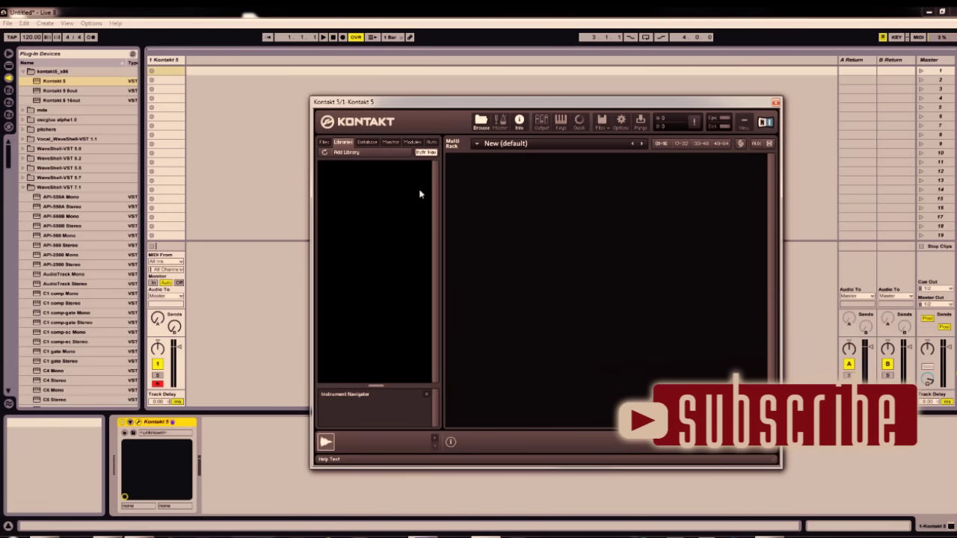
pyautogui.click(9, 114)
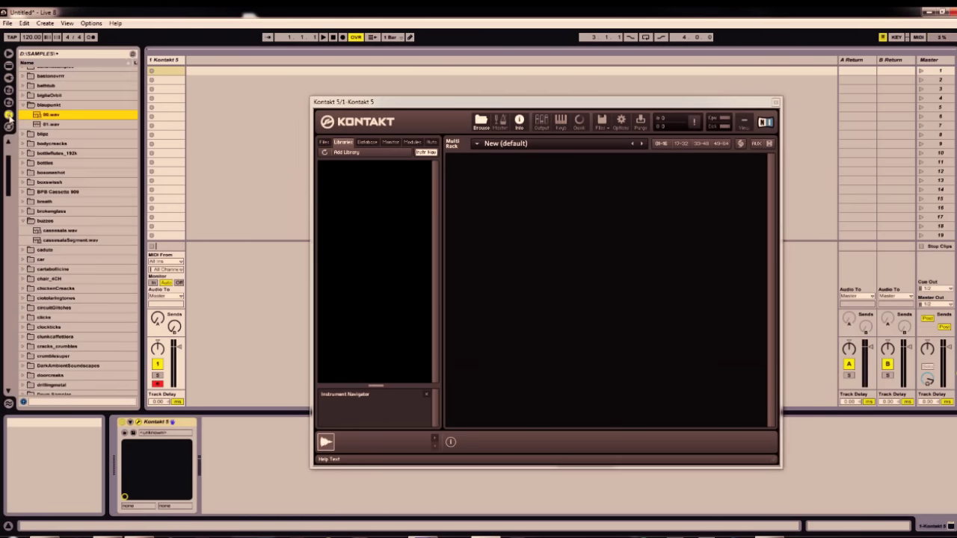
pyautogui.moveTo(35, 117); pyautogui.dragTo(408, 231)
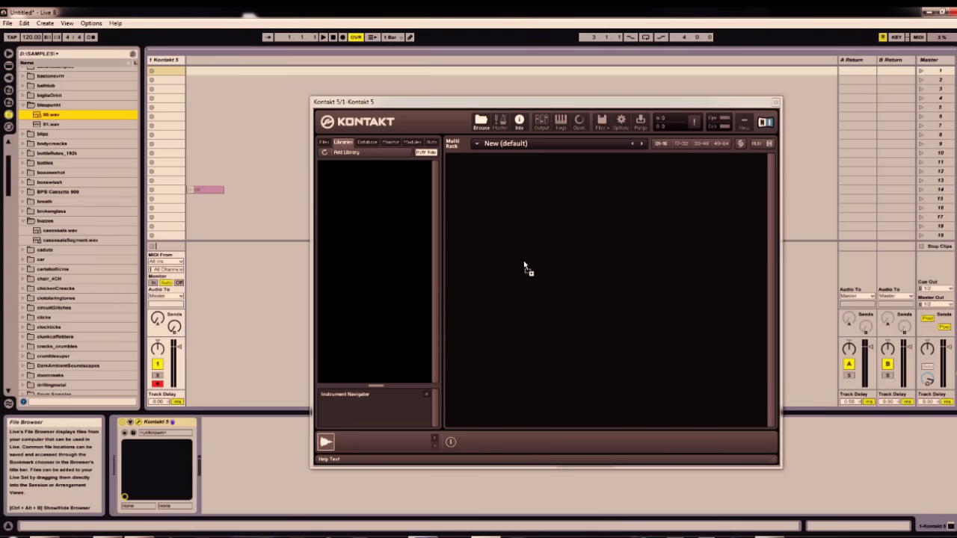
pyautogui.moveTo(531, 256); pyautogui.dragTo(529, 254)
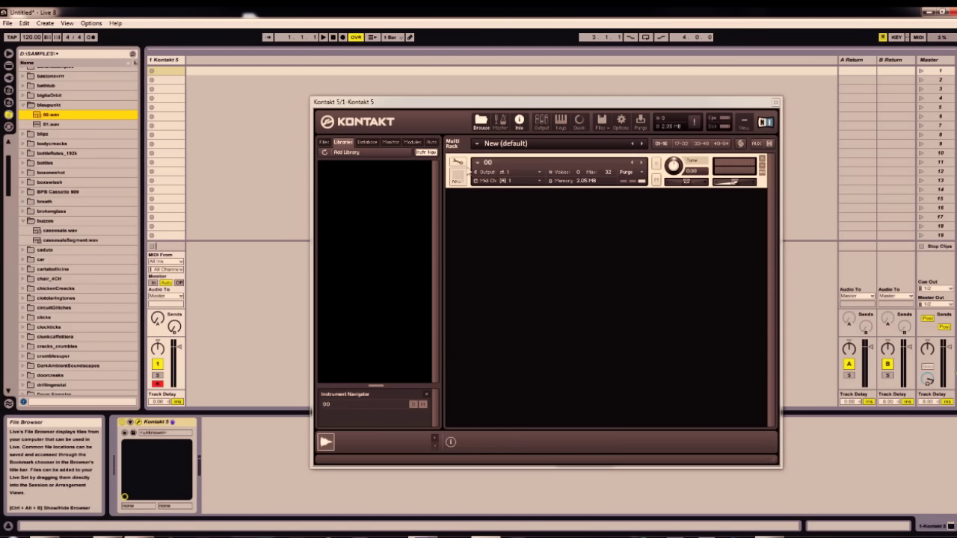
# Step: Play a note on the Kontakt track to hear the 00 instrument
pyautogui.click(458, 165)
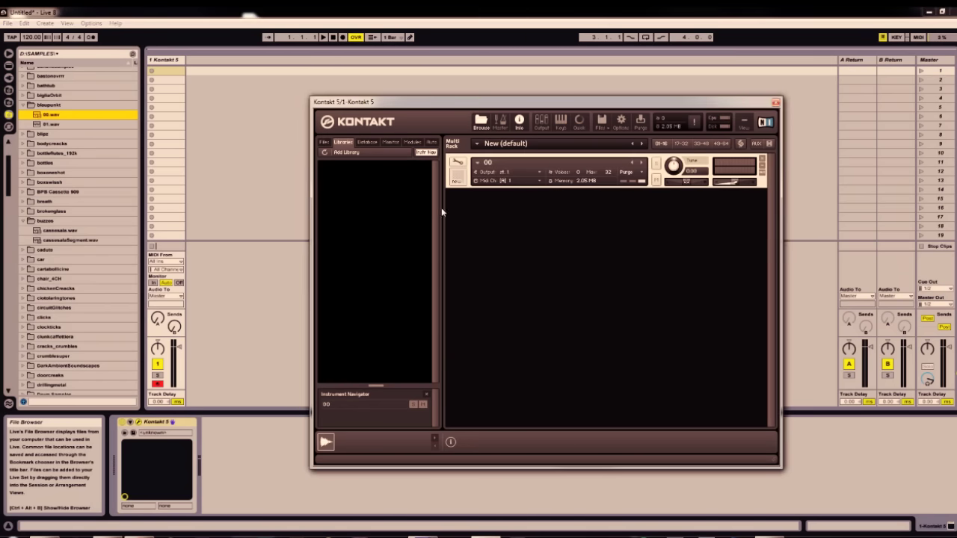
pyautogui.click(250, 375)
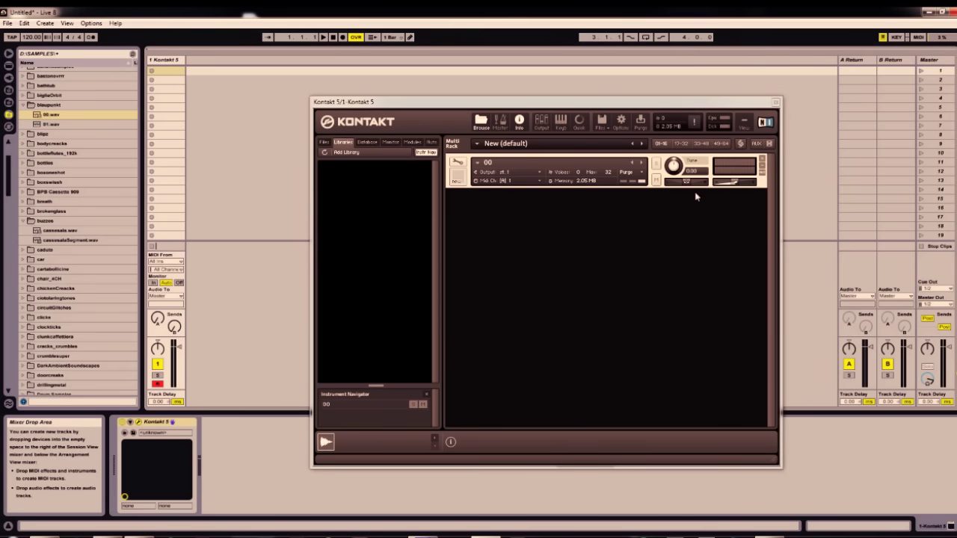
pyautogui.press('a')
# Step: Open the 00 instrument for editing and set its source mode to Time Machine Pro
pyautogui.click(457, 162)
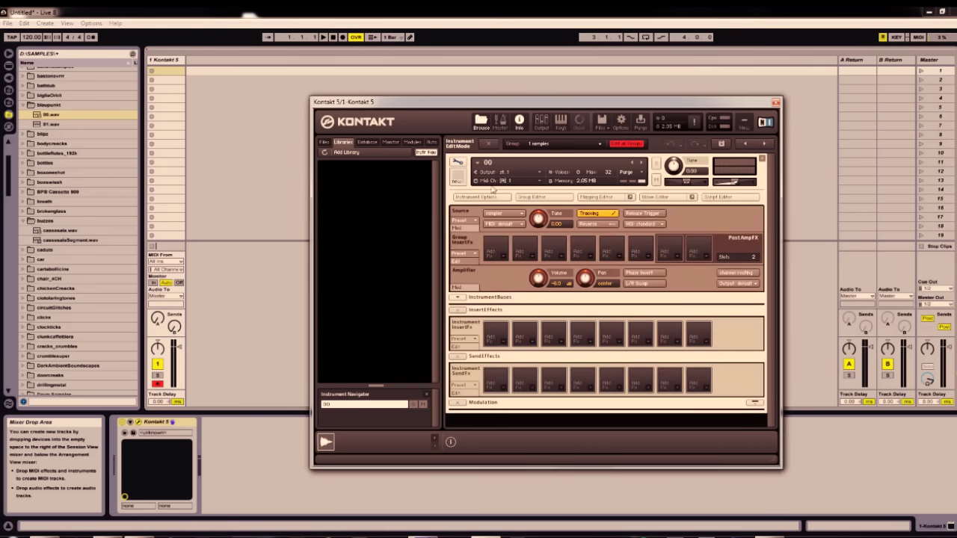
pyautogui.click(514, 215)
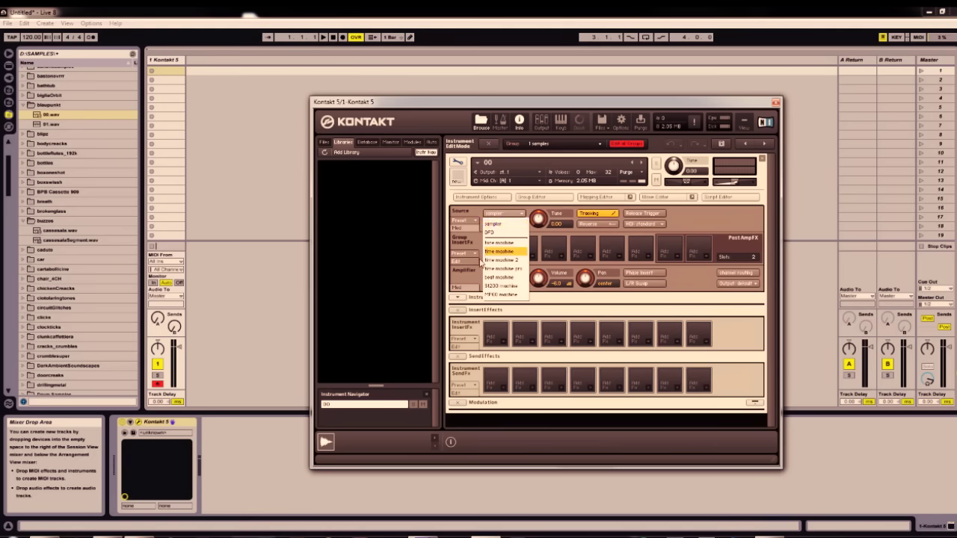
pyautogui.click(521, 270)
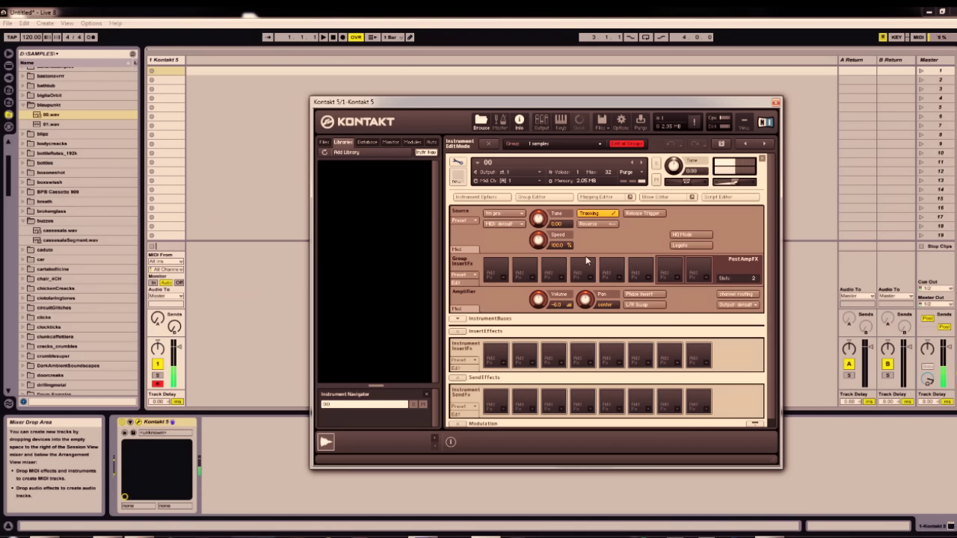
# Step: Play the 00 instrument an octave lower while lowering its source speed to 10%, and close the Kontakt window
pyautogui.press('z')
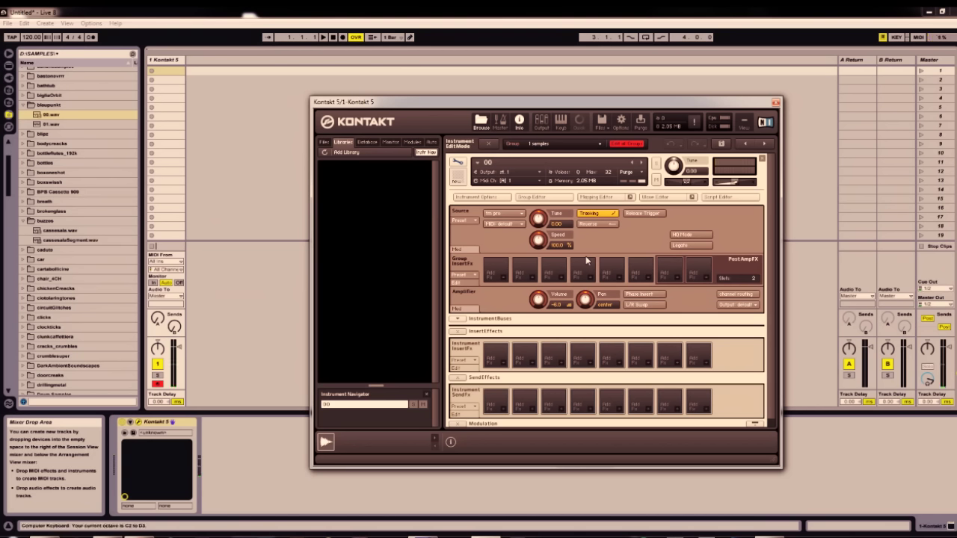
pyautogui.press('a')
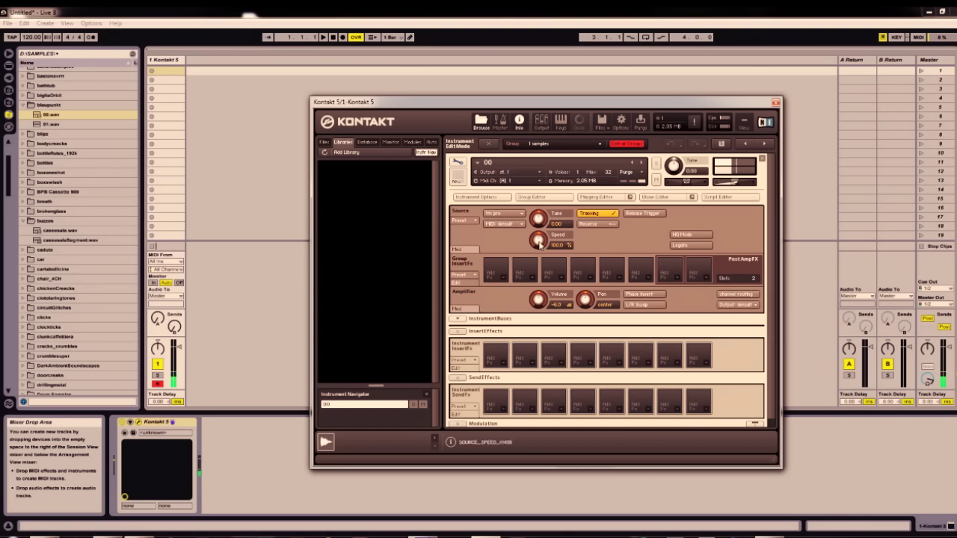
pyautogui.moveTo(538, 241); pyautogui.dragTo(533, 160)
pyautogui.moveTo(538, 240); pyautogui.dragTo(537, 269)
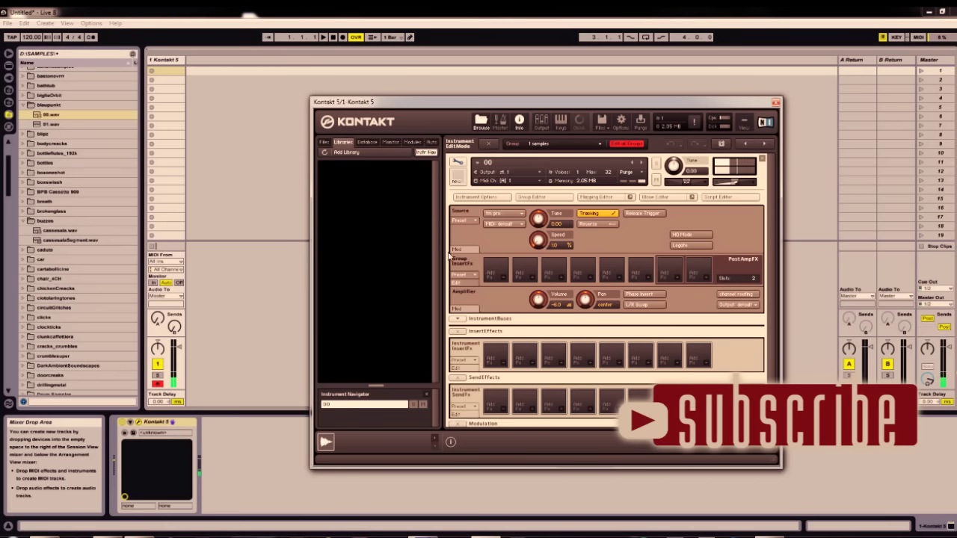
pyautogui.click(776, 102)
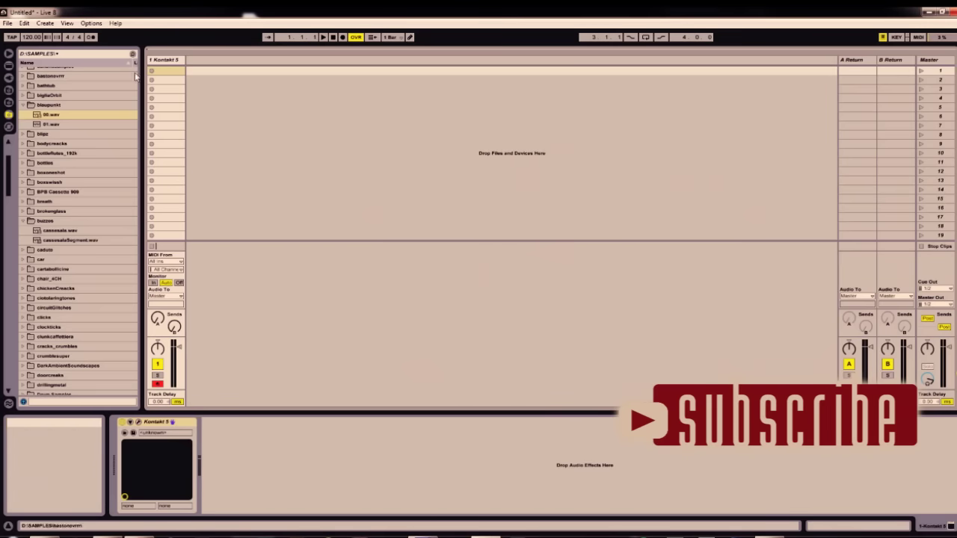
# Step: Add the API-560 Mono equalizer from the WaveShell-VST 7.1 plug-ins after Kontakt 5 on the track
pyautogui.click(8, 78)
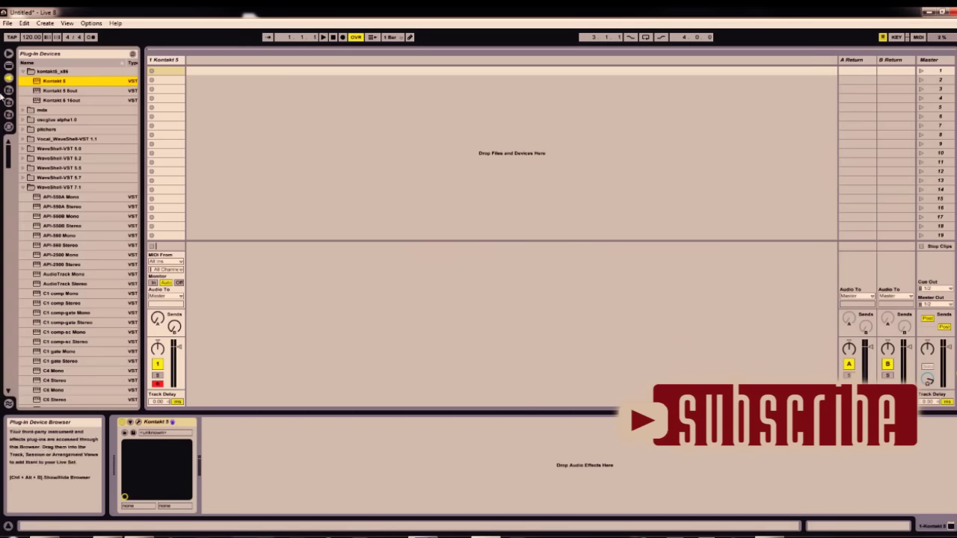
pyautogui.moveTo(8, 157); pyautogui.dragTo(7, 165)
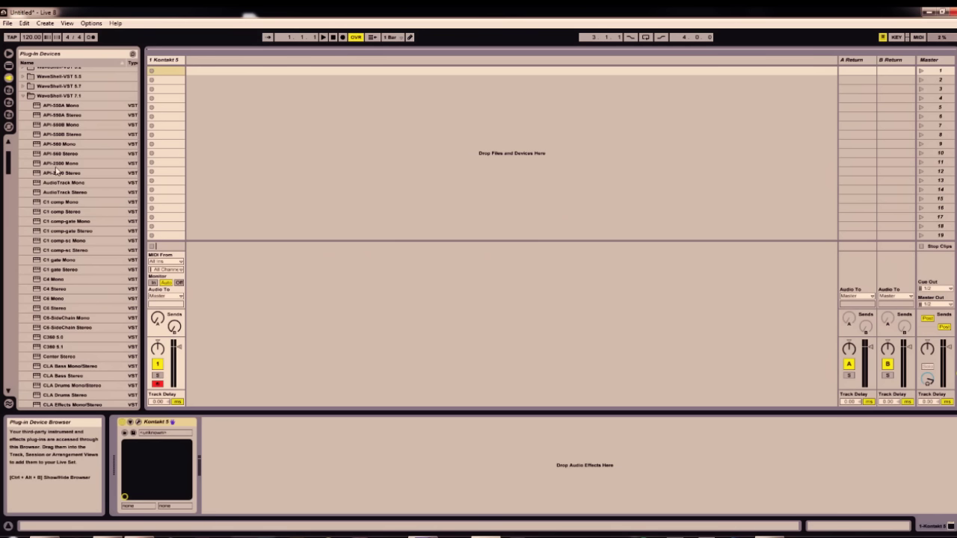
pyautogui.click(36, 145)
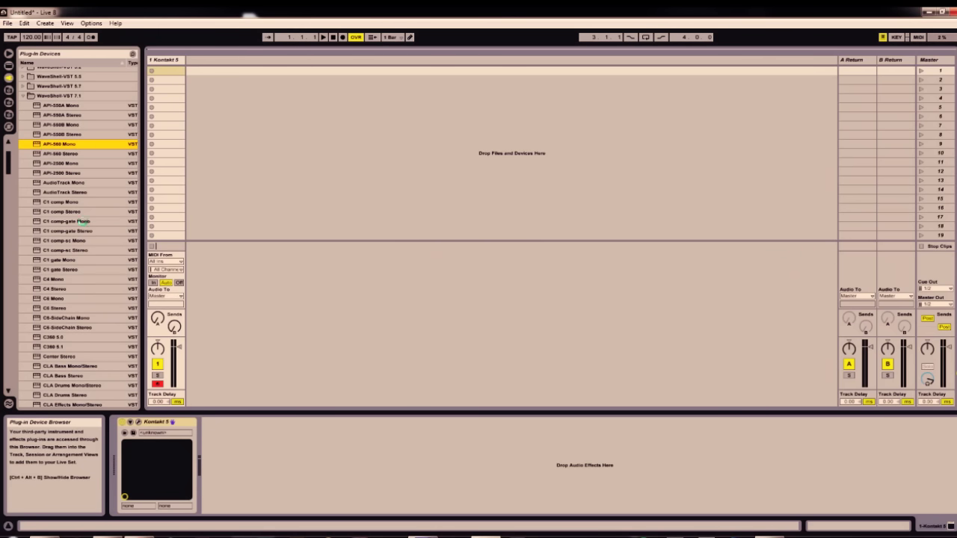
pyautogui.moveTo(76, 144); pyautogui.dragTo(255, 451)
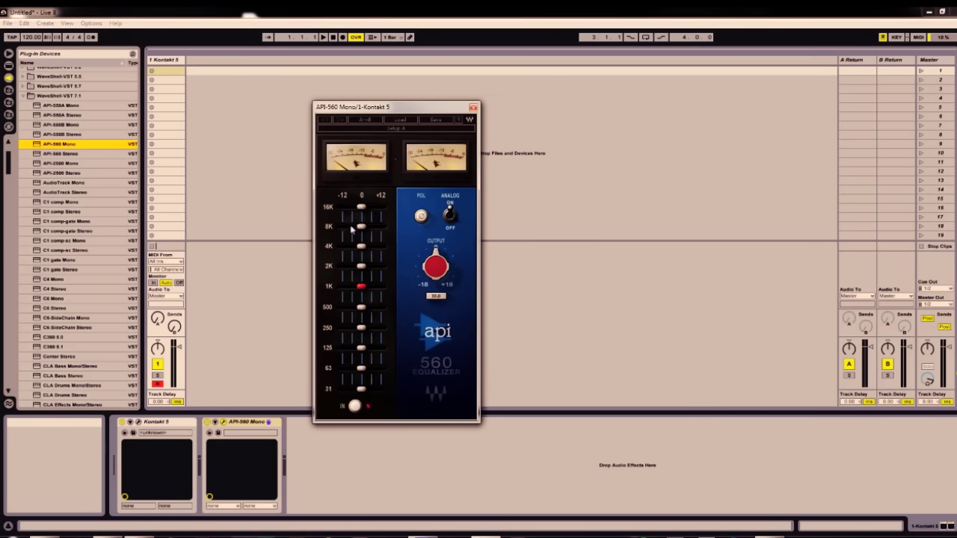
pyautogui.moveTo(415, 111); pyautogui.dragTo(482, 98)
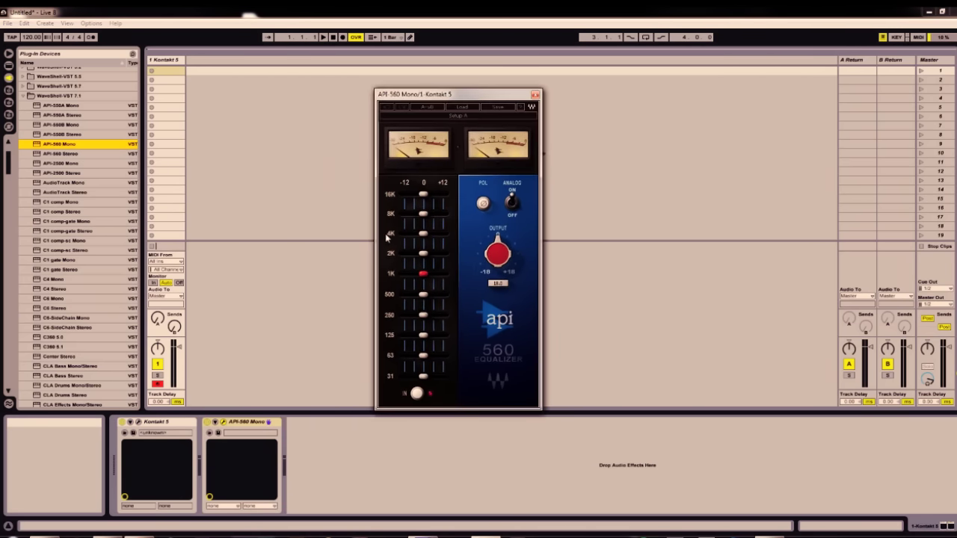
# Step: While playing a note, boost the 125 to 1K bands to maximum, raise 63 and 2K moderately, and slightly cut 4K to 16K
pyautogui.click(342, 267)
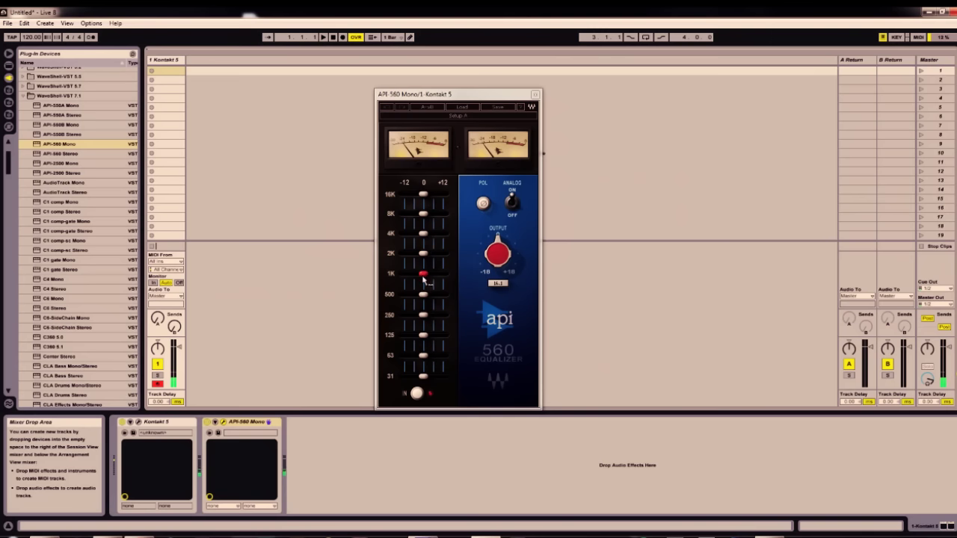
pyautogui.moveTo(426, 278)
pyautogui.moveTo(426, 278); pyautogui.dragTo(434, 254)
pyautogui.moveTo(424, 296); pyautogui.dragTo(443, 335)
pyautogui.moveTo(434, 253); pyautogui.dragTo(428, 253)
pyautogui.moveTo(441, 315); pyautogui.dragTo(442, 315)
pyautogui.moveTo(423, 355); pyautogui.dragTo(454, 345)
pyautogui.moveTo(450, 184); pyautogui.dragTo(416, 194)
pyautogui.moveTo(423, 214); pyautogui.dragTo(428, 254)
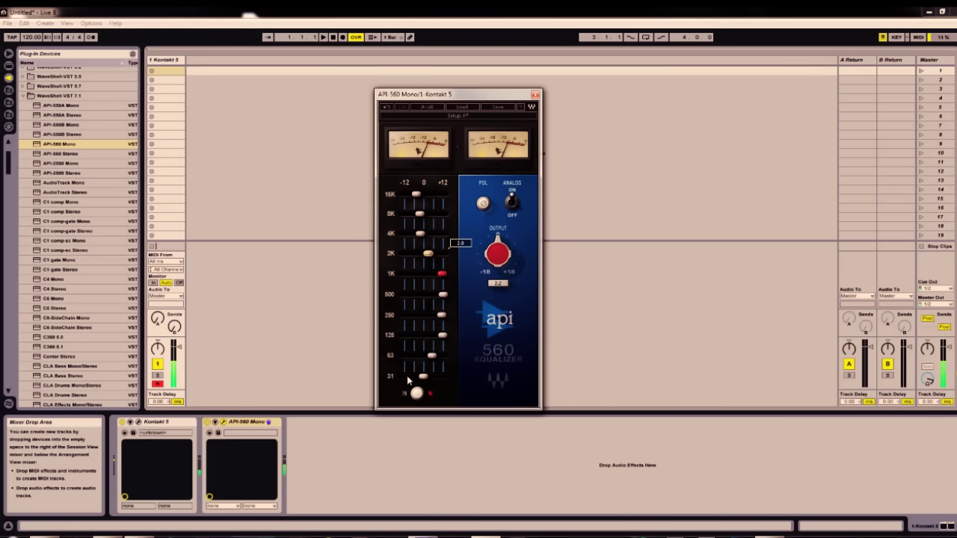
# Step: Slightly boost the equalizer's 31 band, raise 63 a little further, and close the API-560 window
pyautogui.moveTo(423, 377)
pyautogui.mouseDown()
pyautogui.moveTo(414, 377)
pyautogui.moveTo(426, 376)
pyautogui.moveTo(432, 355)
pyautogui.moveTo(428, 376)
pyautogui.moveTo(434, 356)
pyautogui.moveTo(429, 376)
pyautogui.mouseUp()
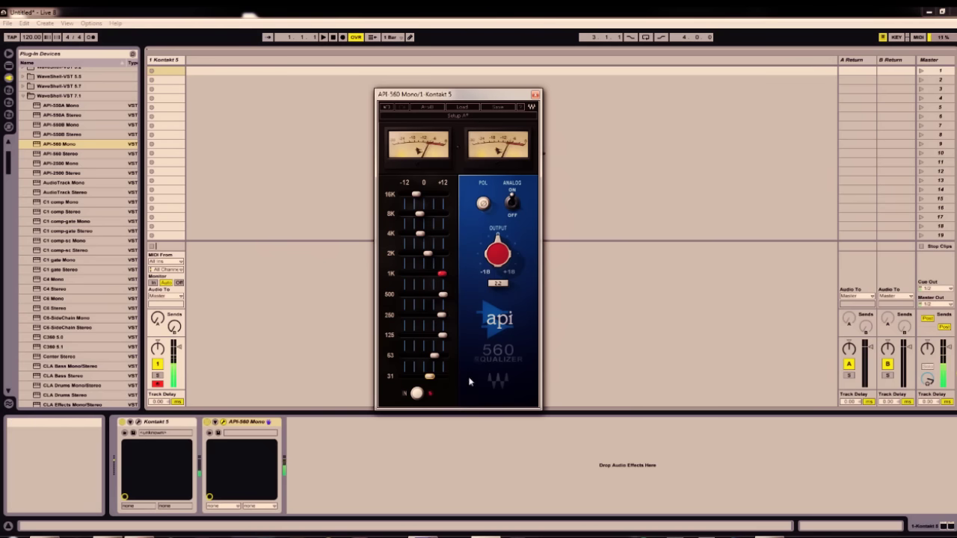
pyautogui.moveTo(435, 355); pyautogui.dragTo(436, 355)
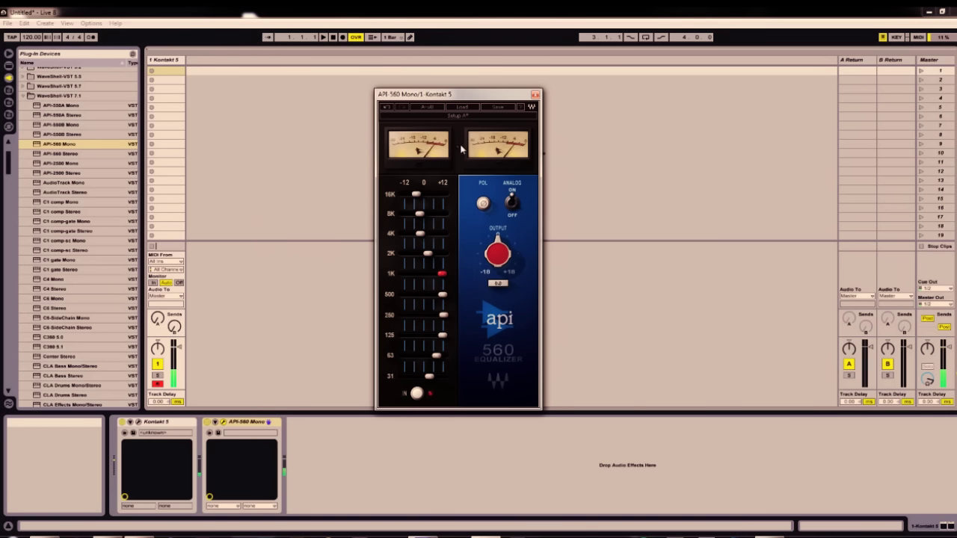
pyautogui.moveTo(442, 335)
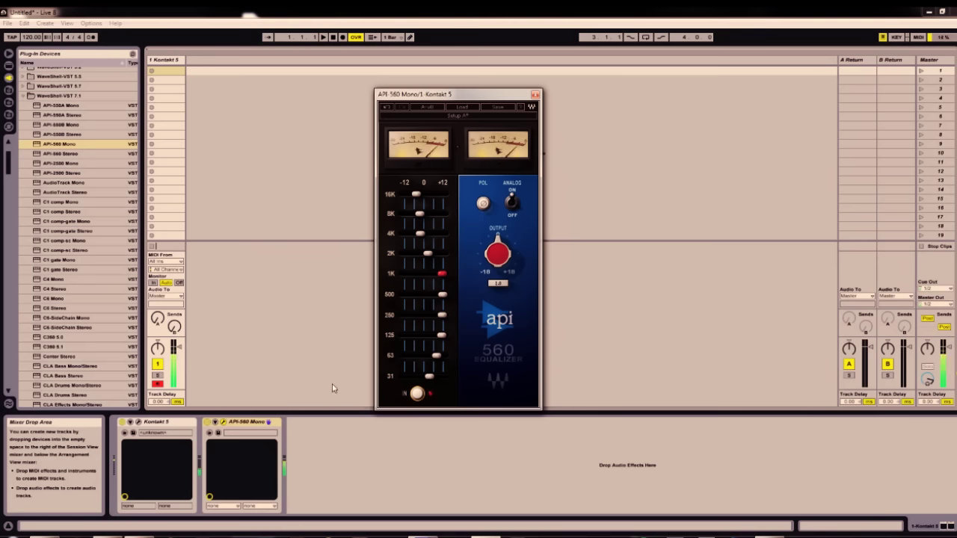
pyautogui.click(535, 96)
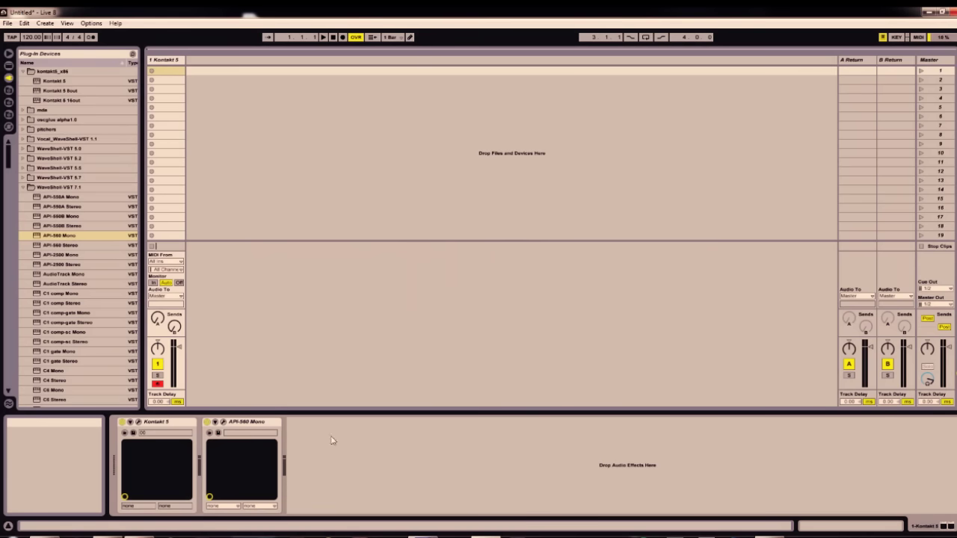
# Step: Group API-560 Mono into an Audio Effect Rack and rename its chain direct
pyautogui.click(267, 423)
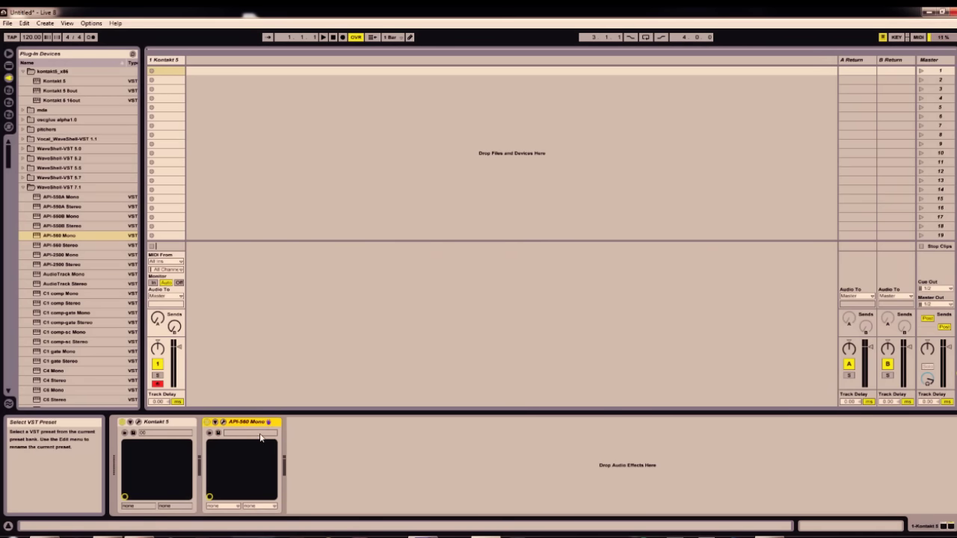
pyautogui.hotkey('ctrl', 'g')
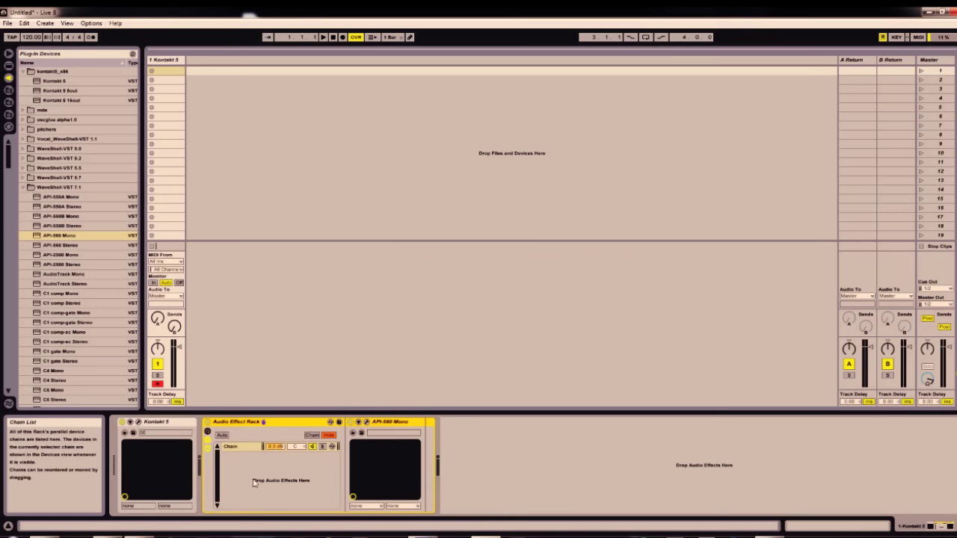
pyautogui.click(237, 451)
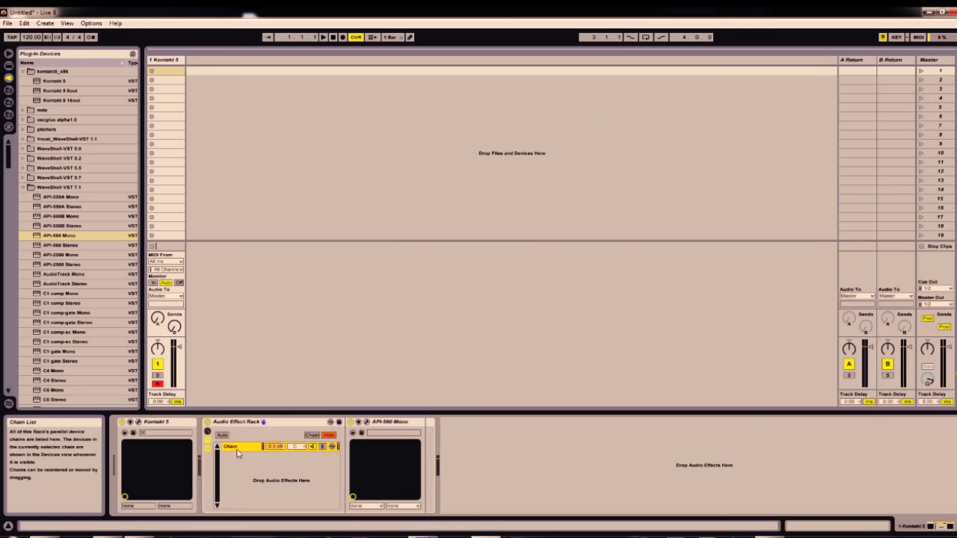
pyautogui.hotkey('ctrl', 'r')
pyautogui.write('d')
pyautogui.press('Return')
# Step: Create a second chain in the Audio Effect Rack and name it reverb
pyautogui.rightClick(242, 460)
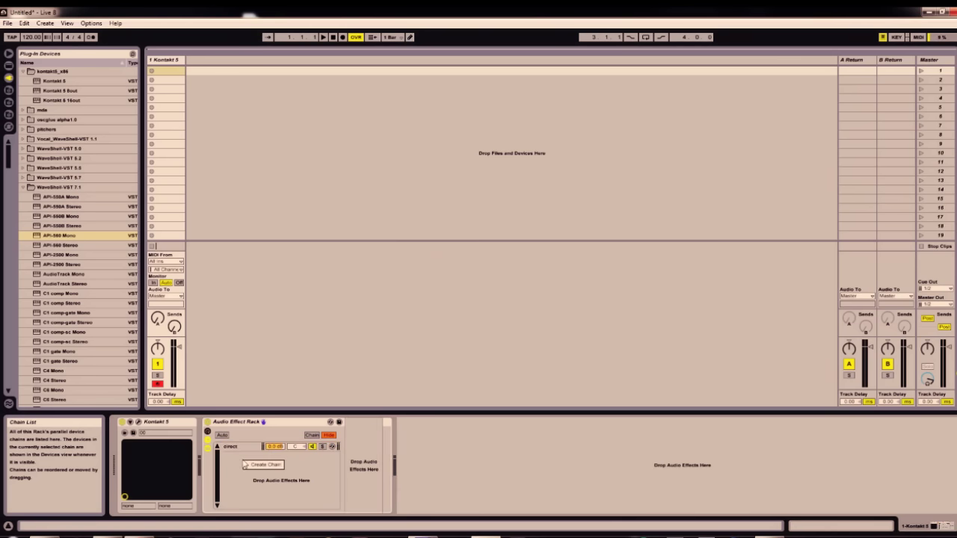
pyautogui.click(258, 465)
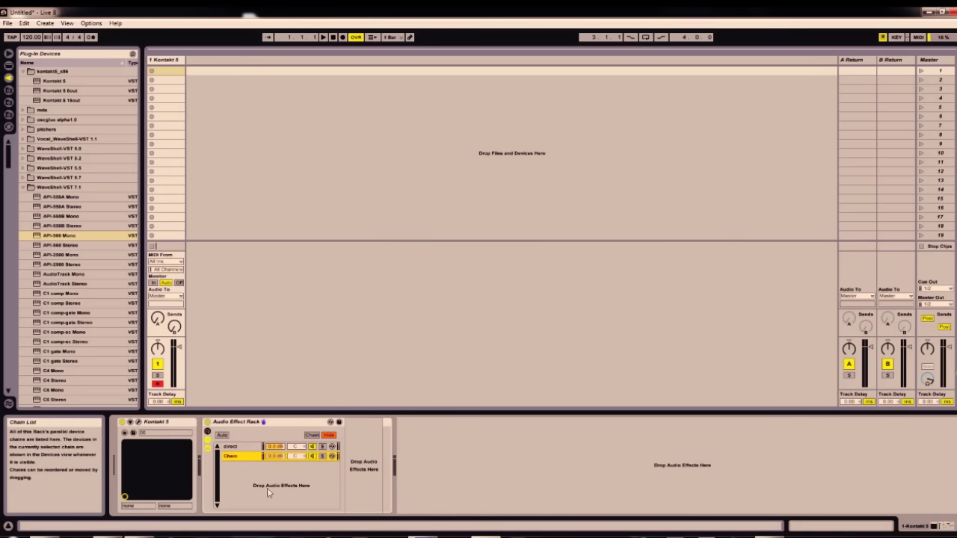
pyautogui.hotkey('ctrl', 'r')
pyautogui.write('reve')
# Step: Solo the reverb chain and add an API-560 Mono equalizer to it
pyautogui.click(322, 456)
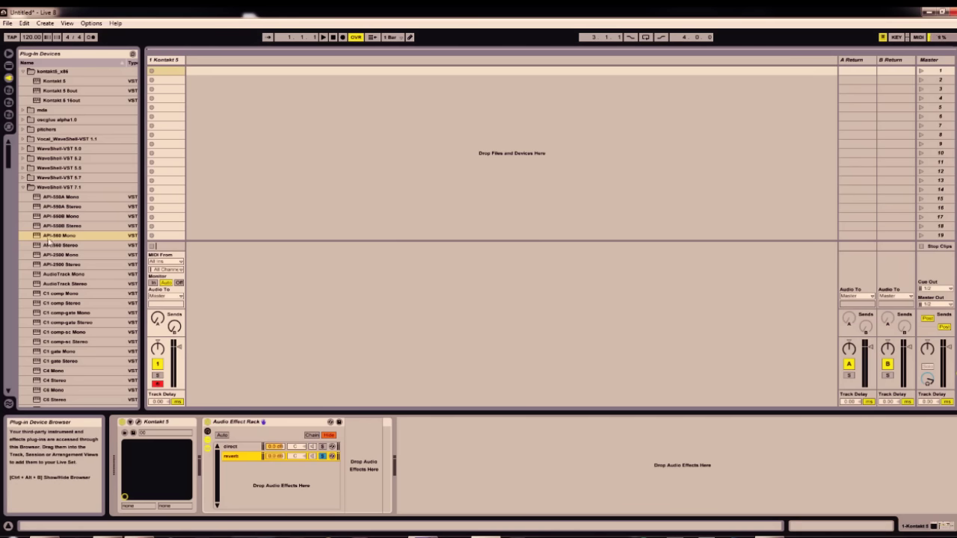
pyautogui.moveTo(36, 237); pyautogui.dragTo(368, 465)
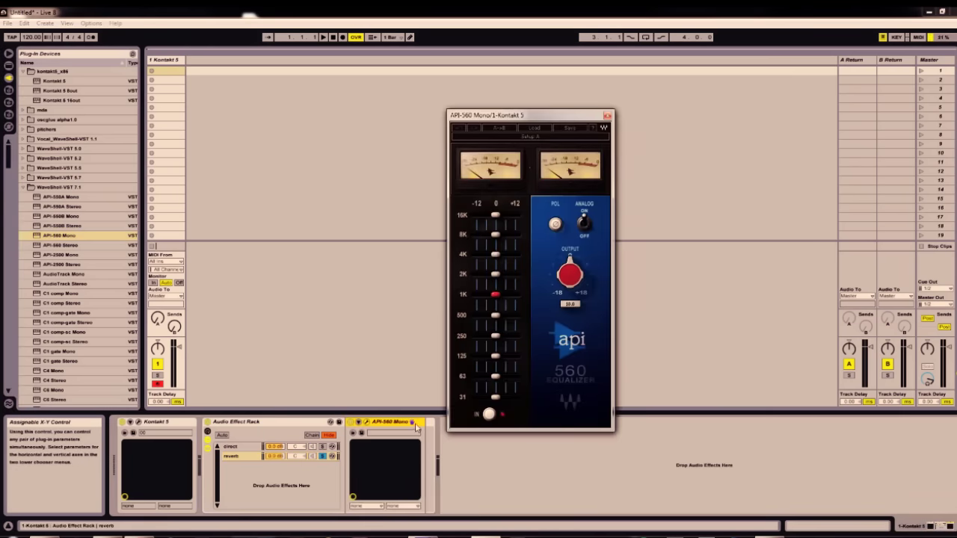
pyautogui.click(389, 394)
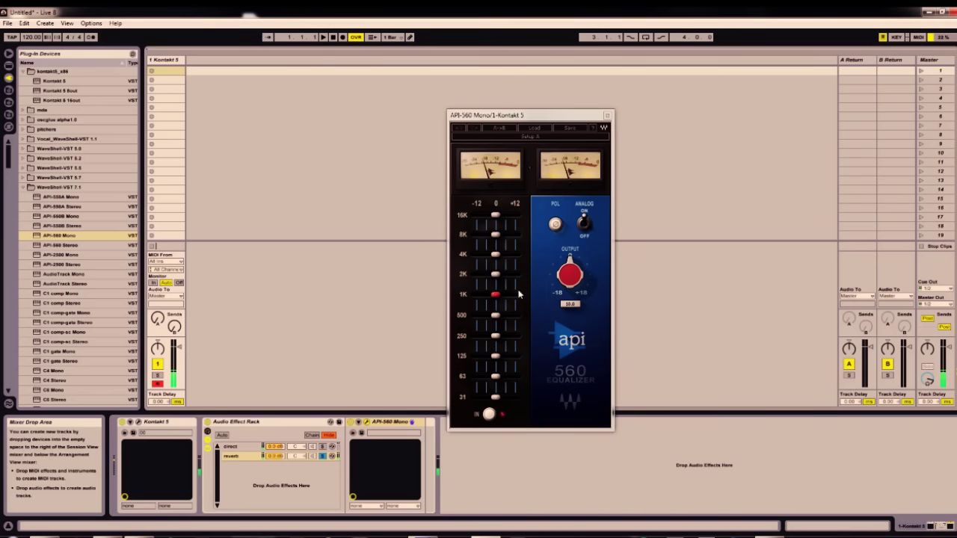
# Step: In the reverb chain's equalizer, boost 1K and 2K to maximum, raise 4K and 8K moderately, and slightly cut 16K
pyautogui.moveTo(495, 275); pyautogui.dragTo(506, 259)
pyautogui.moveTo(495, 295); pyautogui.dragTo(516, 295)
pyautogui.moveTo(497, 235); pyautogui.dragTo(515, 255)
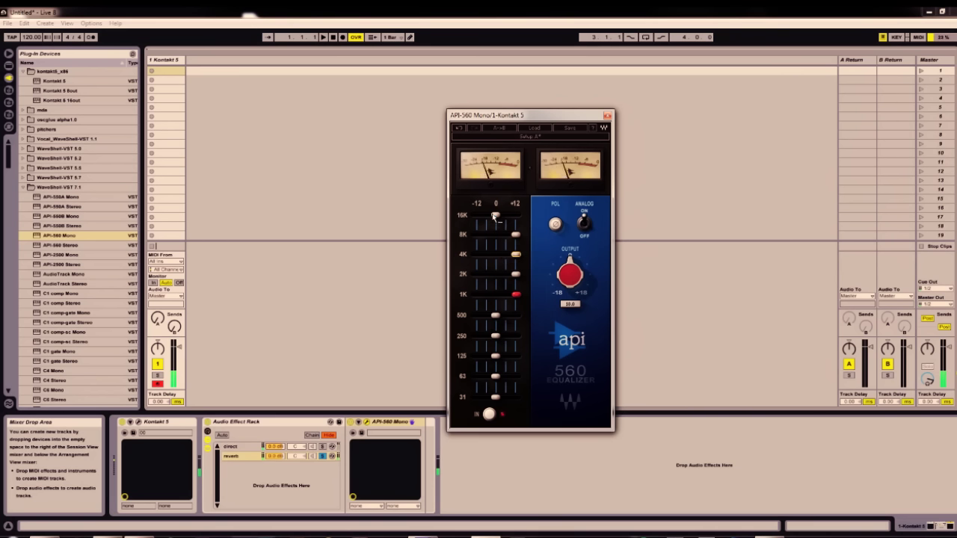
pyautogui.moveTo(494, 215); pyautogui.dragTo(511, 255)
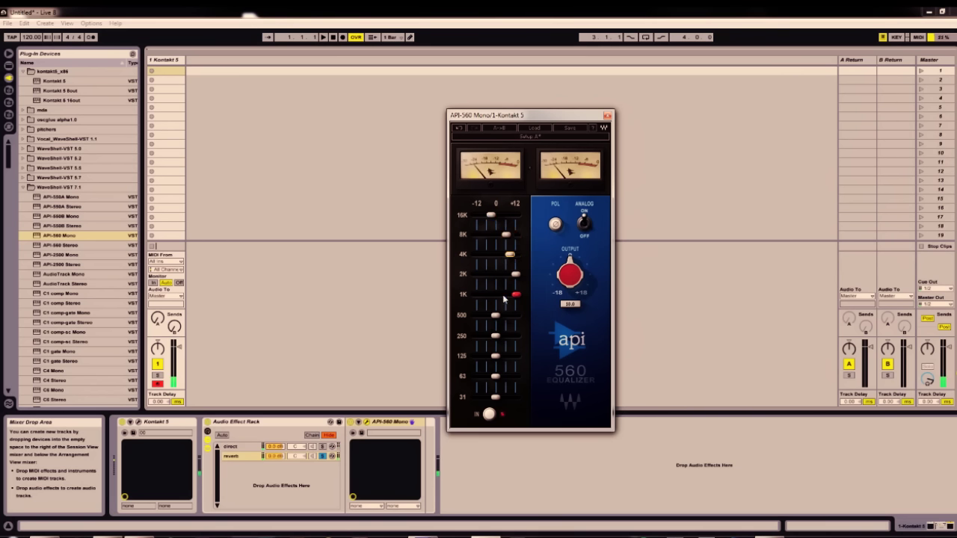
# Step: Boost the 250 and 500 bands to about +12, set 2K to 6.2, and cut 31, 63 and 125 to -12
pyautogui.moveTo(495, 335); pyautogui.dragTo(515, 315)
pyautogui.moveTo(495, 356); pyautogui.dragTo(515, 335)
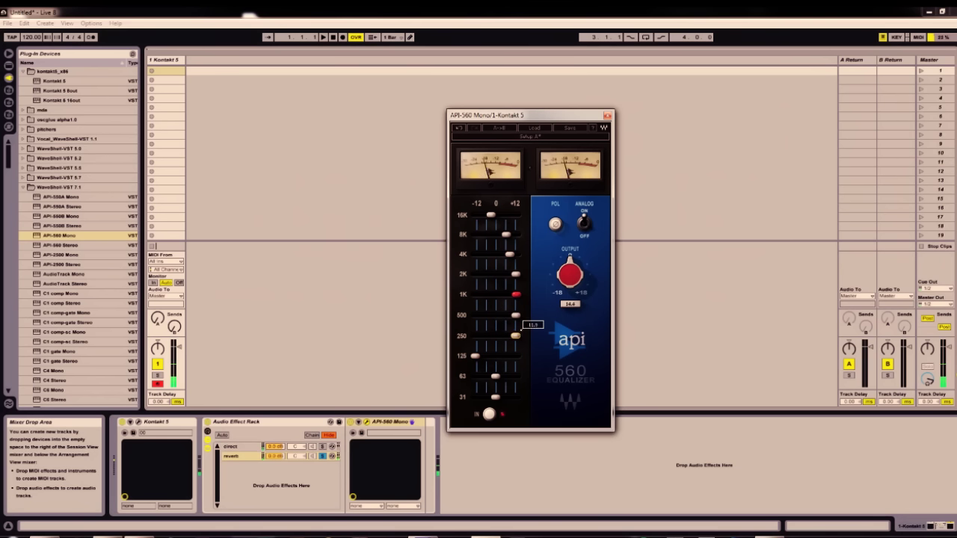
pyautogui.moveTo(516, 275); pyautogui.dragTo(505, 275)
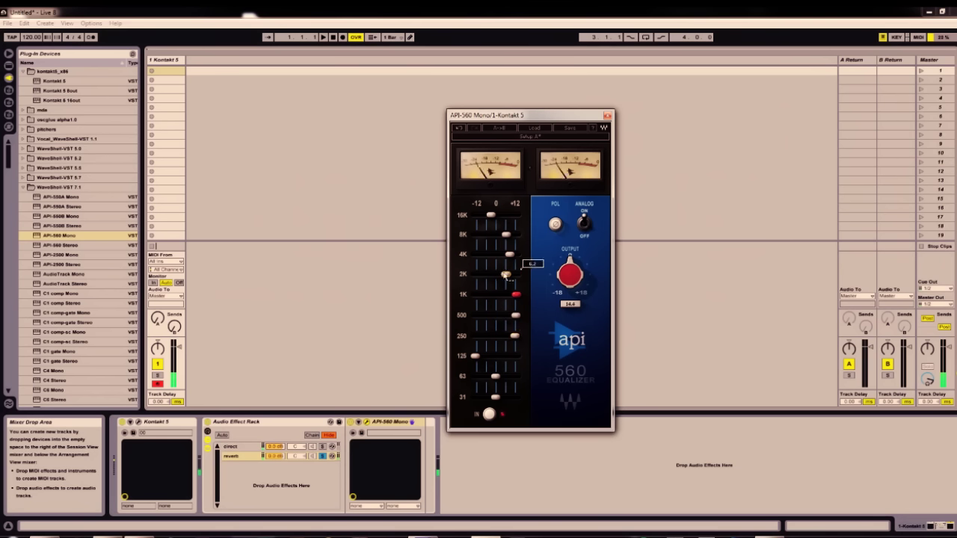
pyautogui.moveTo(495, 376); pyautogui.dragTo(476, 396)
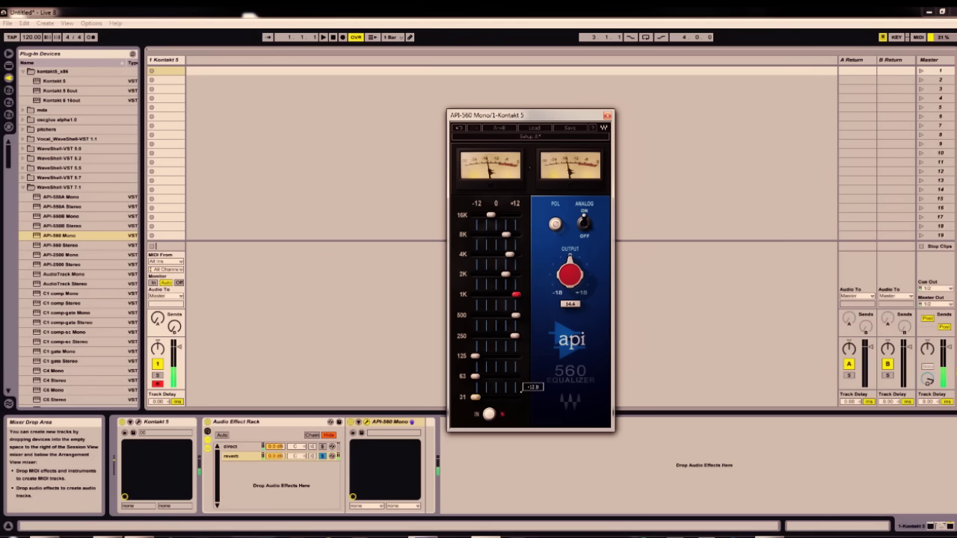
# Step: Cut the 2K to 16K bands to -12, reduce the 250 boost to slightly above zero, and raise the equalizer's output level
pyautogui.moveTo(505, 275); pyautogui.dragTo(476, 217)
pyautogui.moveTo(484, 275); pyautogui.dragTo(476, 275)
pyautogui.moveTo(568, 274); pyautogui.dragTo(568, 254)
pyautogui.moveTo(515, 336)
pyautogui.mouseDown()
pyautogui.moveTo(477, 335)
pyautogui.moveTo(510, 336)
pyautogui.moveTo(499, 335)
pyautogui.mouseUp()
pyautogui.moveTo(475, 273)
pyautogui.mouseDown()
pyautogui.moveTo(512, 274)
pyautogui.moveTo(475, 274)
pyautogui.mouseUp()
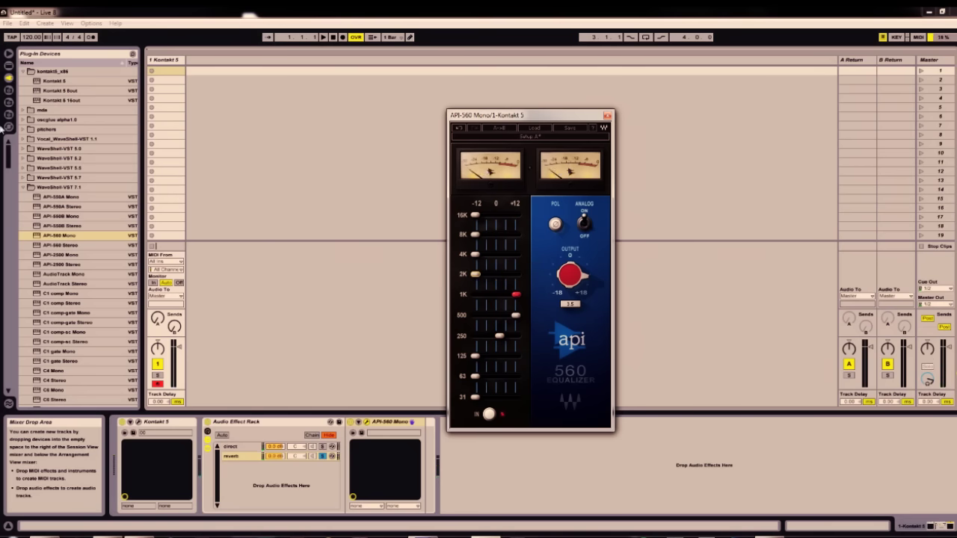
# Step: Find RVerb Mono/Stereo among the Waves plug-ins and add it after the equalizer in the reverb chain
pyautogui.moveTo(6, 170); pyautogui.dragTo(13, 364)
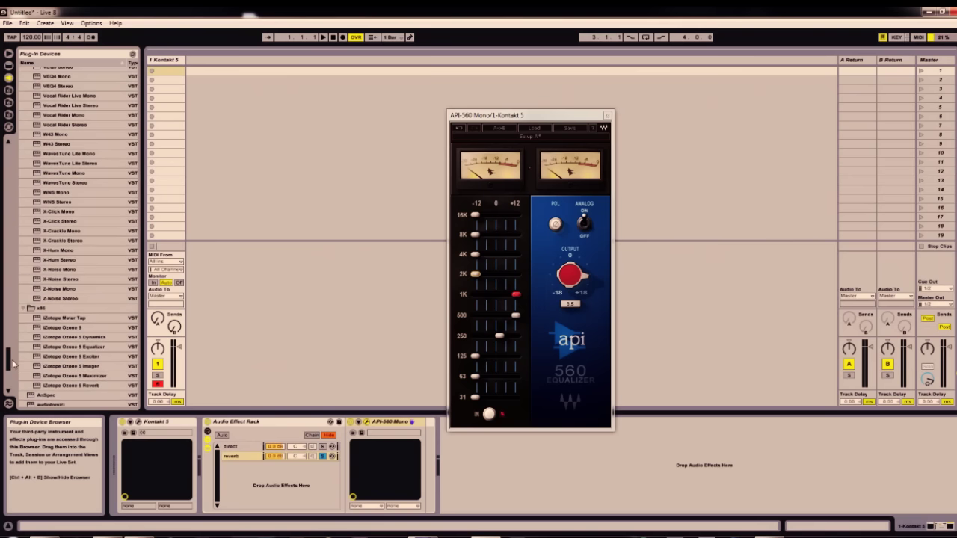
pyautogui.click(26, 308)
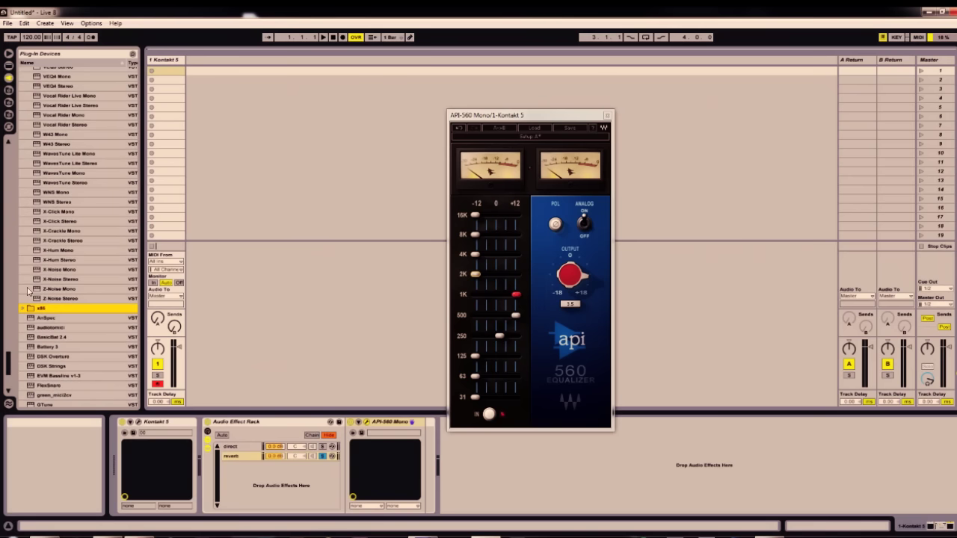
pyautogui.scroll(2, 43, 254)
pyautogui.scroll(7, 43, 253)
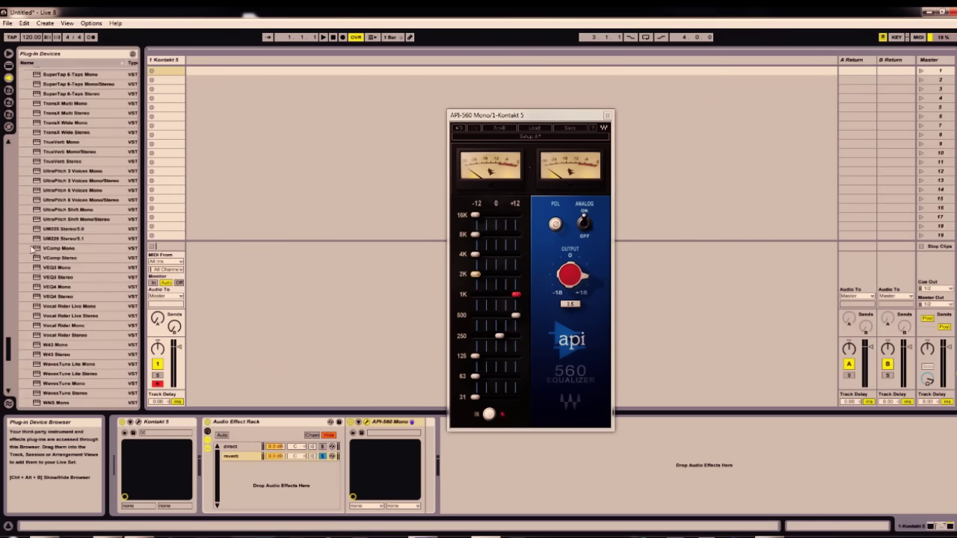
pyautogui.moveTo(9, 346); pyautogui.dragTo(6, 314)
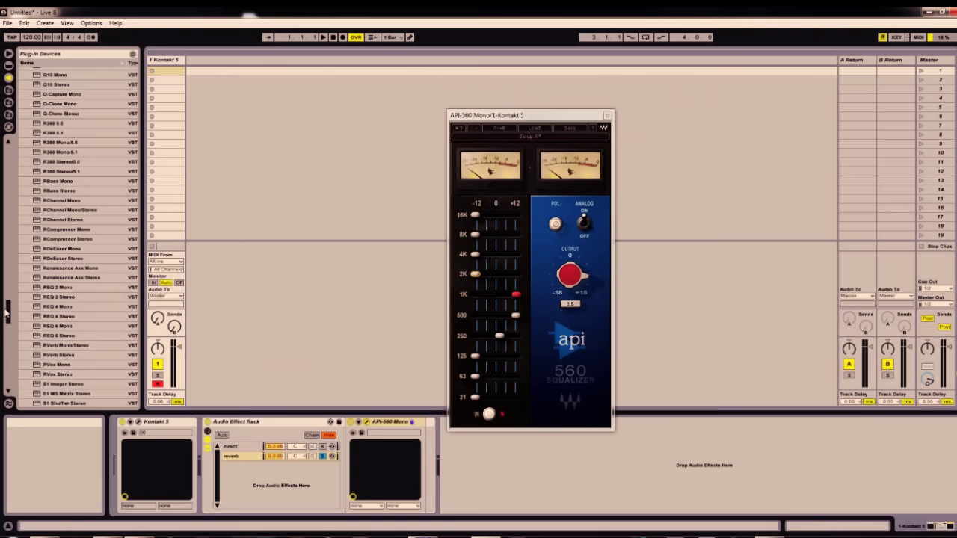
pyautogui.moveTo(6, 313); pyautogui.dragTo(6, 318)
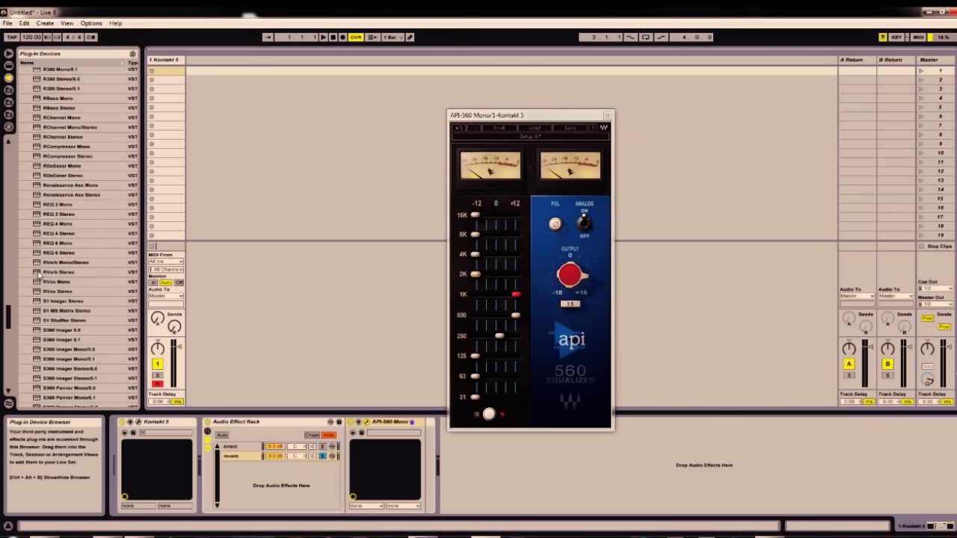
pyautogui.click(39, 263)
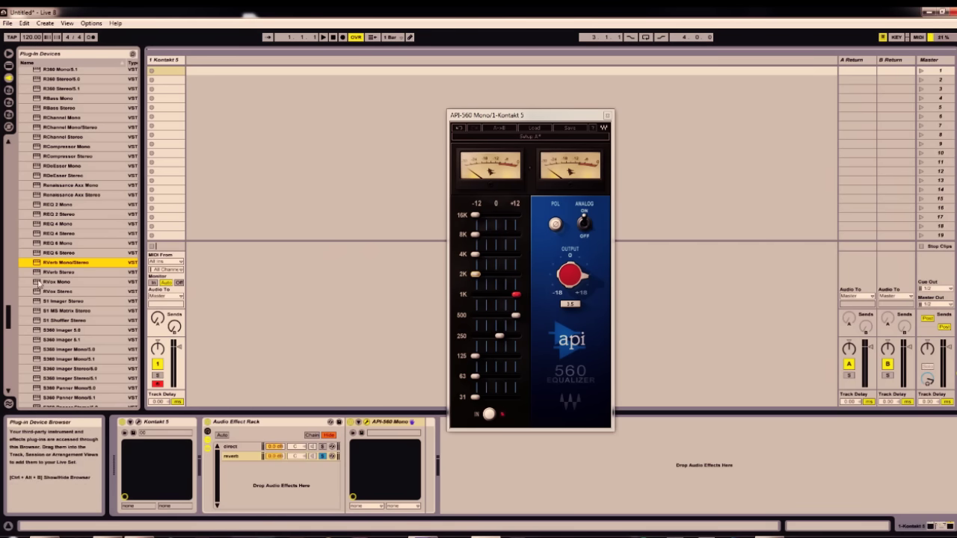
pyautogui.moveTo(36, 265); pyautogui.dragTo(424, 452)
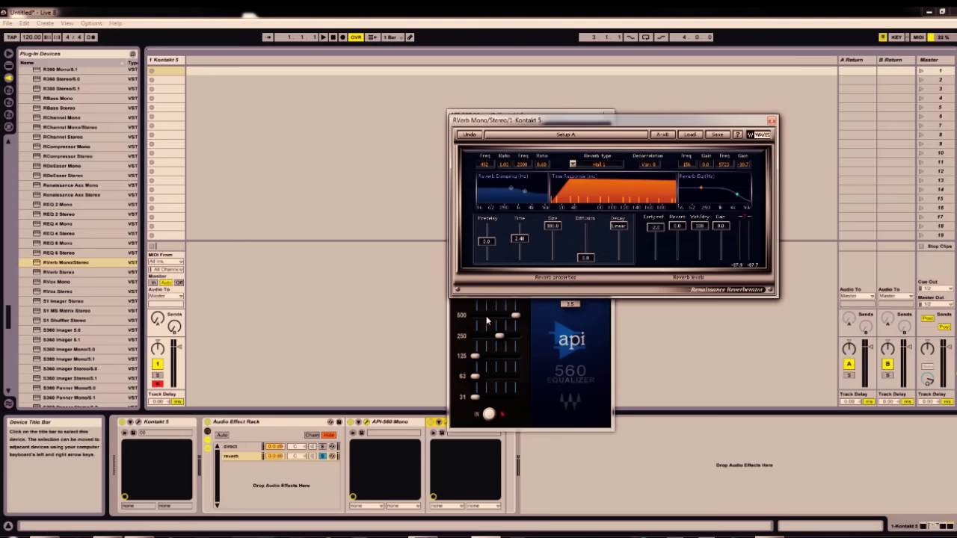
# Step: Place the reverb and equalizer windows side by side, keeping RVerb directly after the equalizer in the chain
pyautogui.moveTo(603, 119); pyautogui.dragTo(729, 81)
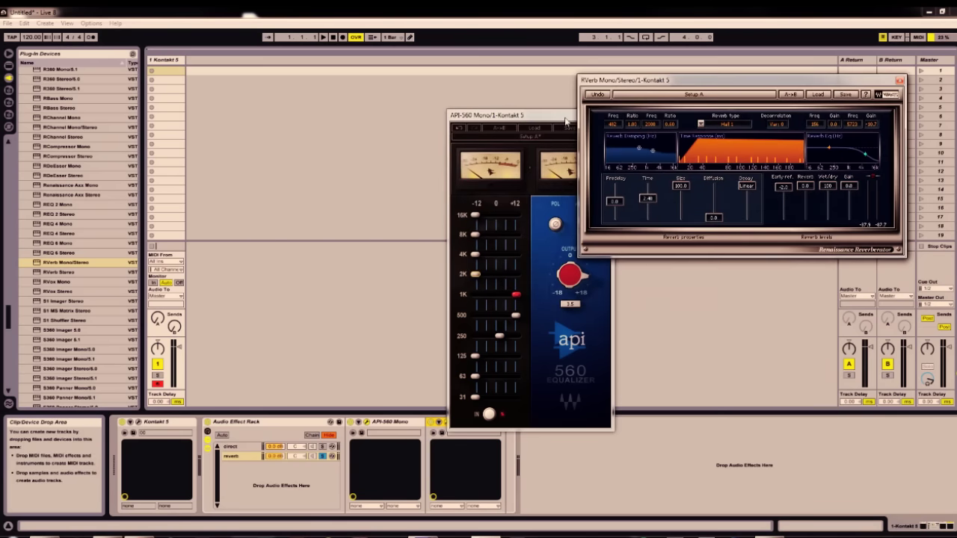
pyautogui.moveTo(566, 121); pyautogui.dragTo(367, 108)
pyautogui.moveTo(474, 422); pyautogui.dragTo(566, 433)
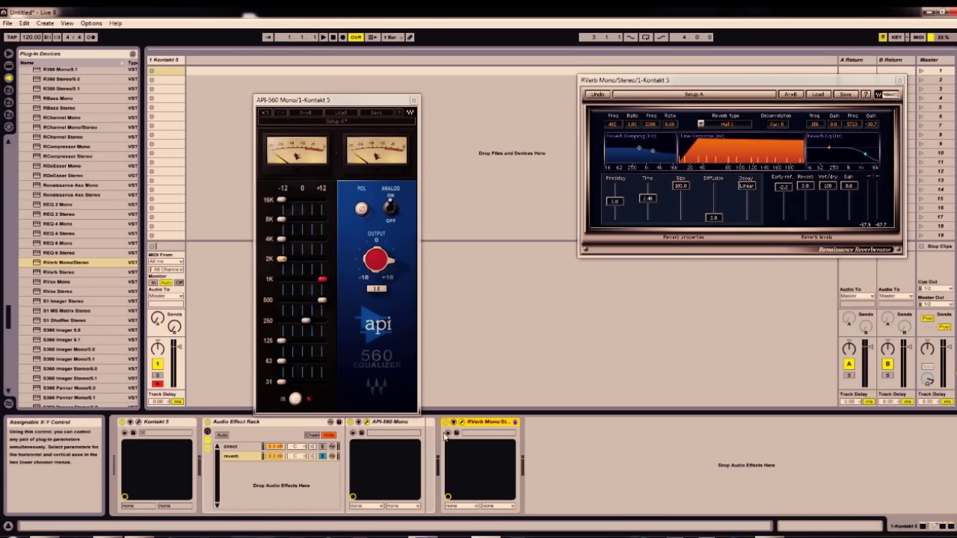
pyautogui.moveTo(427, 440); pyautogui.dragTo(426, 439)
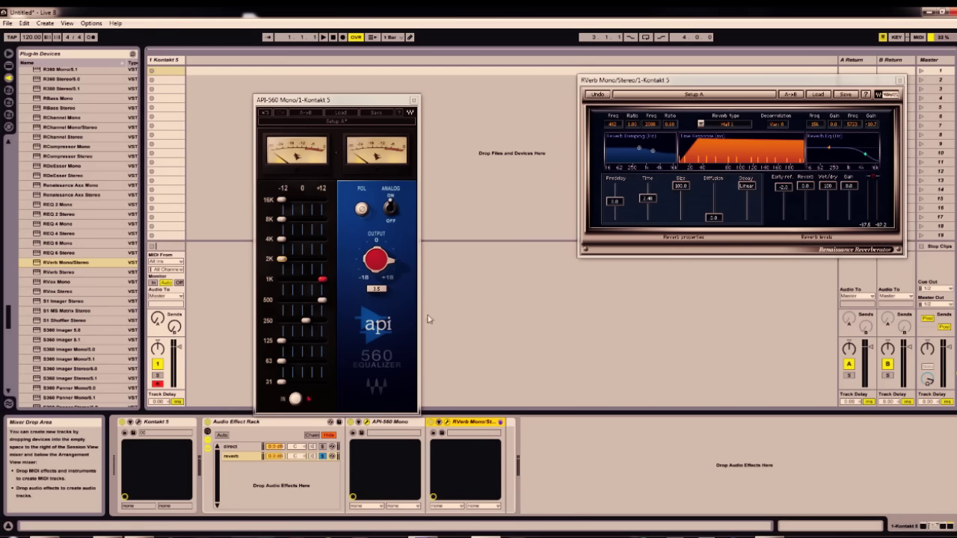
# Step: Set RVerb's reverb type to Chamber, adjust its damping curve, and boost the reverb EQ by about 1.3 and 3.2 in the upper mids
pyautogui.click(693, 121)
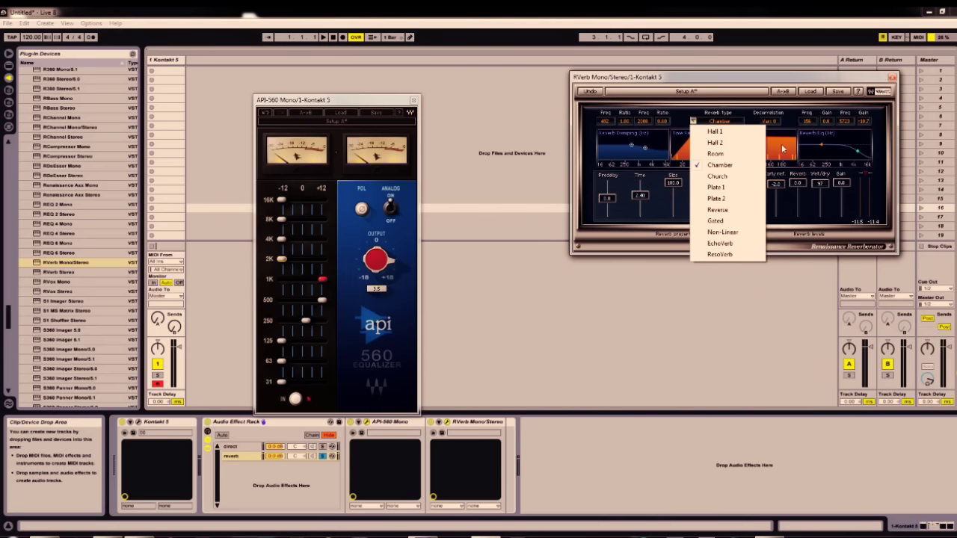
pyautogui.click(743, 166)
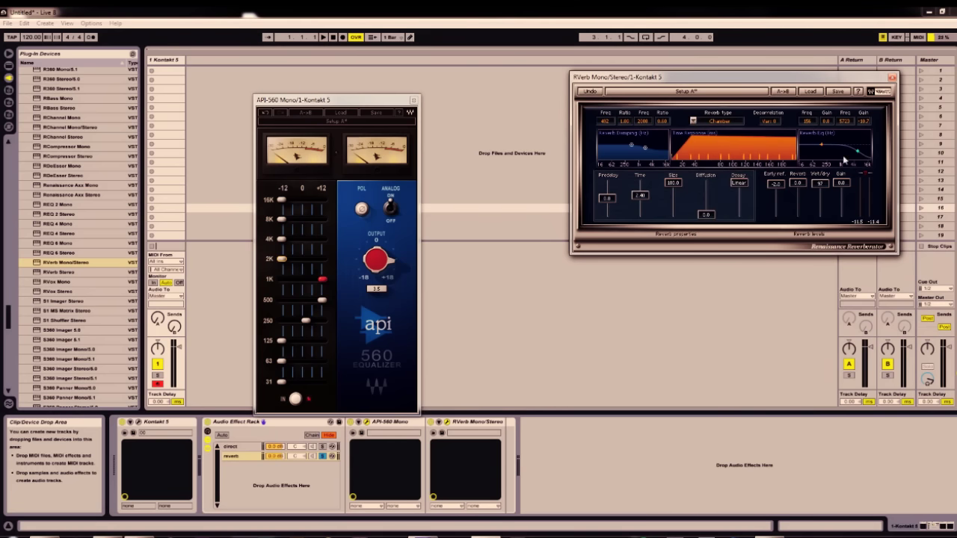
pyautogui.moveTo(858, 152); pyautogui.dragTo(858, 146)
pyautogui.moveTo(645, 146); pyautogui.dragTo(646, 144)
pyautogui.click(560, 174)
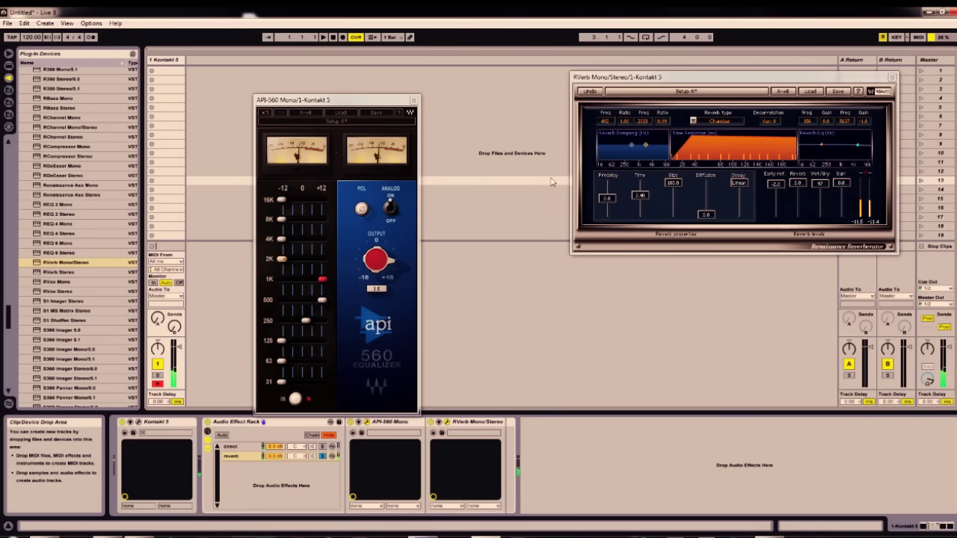
pyautogui.moveTo(646, 145)
pyautogui.mouseDown()
pyautogui.moveTo(624, 142)
pyautogui.moveTo(644, 141)
pyautogui.mouseUp()
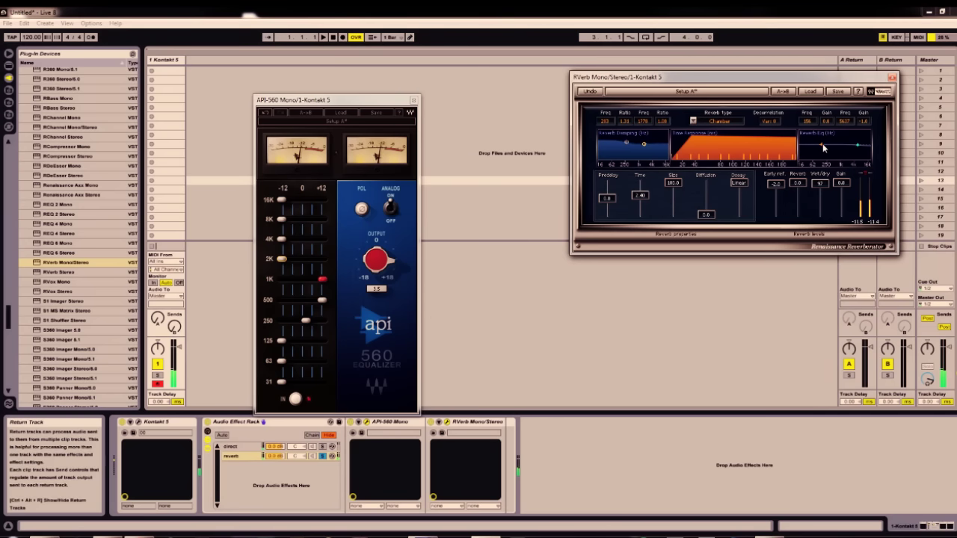
pyautogui.moveTo(821, 144); pyautogui.dragTo(850, 142)
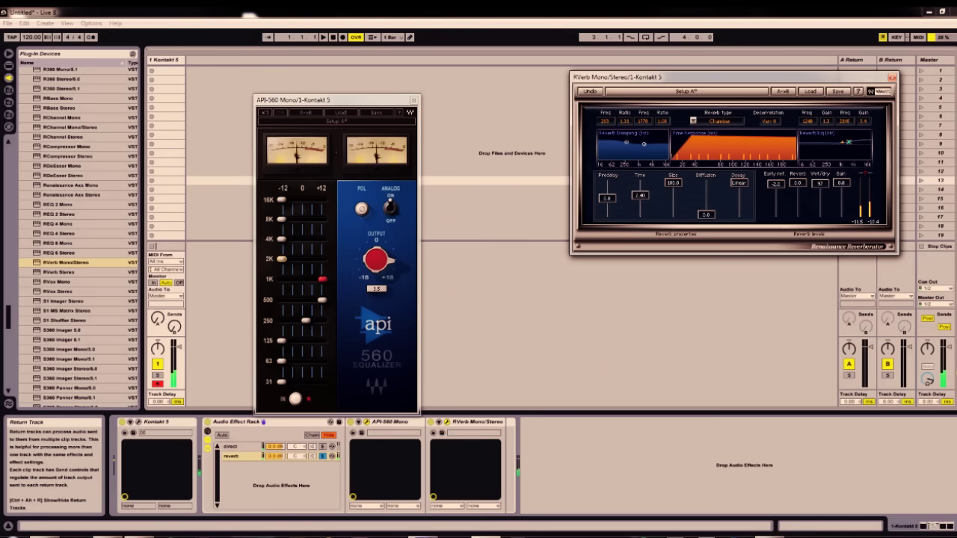
# Step: Turn off the reverb chain's solo to hear the direct and reverb chains together
pyautogui.click(508, 320)
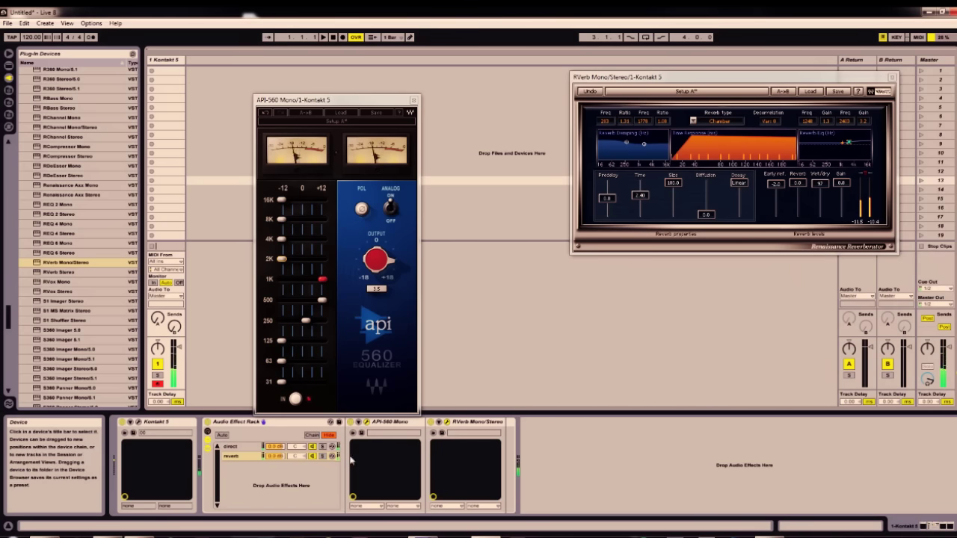
pyautogui.click(322, 446)
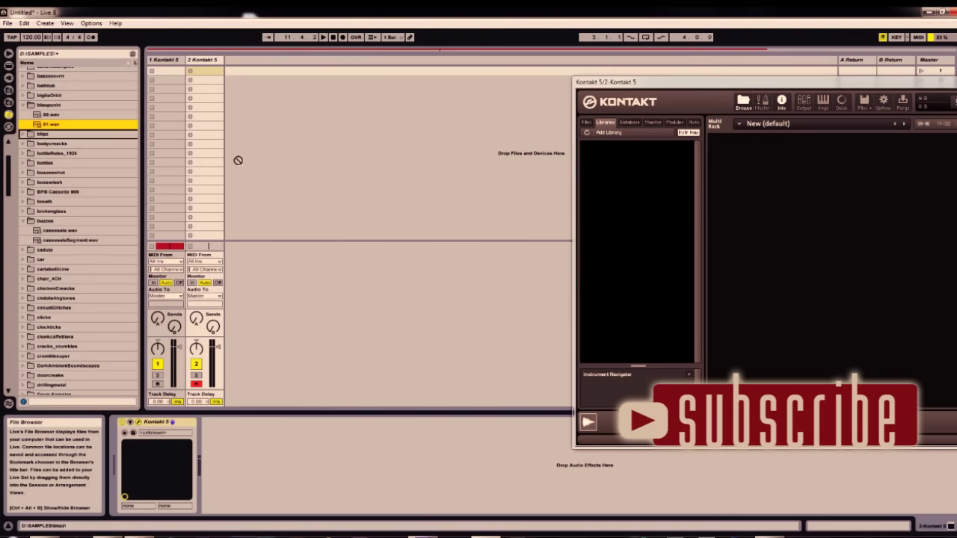
# Step: Load 01.wav from the blaupunkt folder into the second track's Kontakt and set its source mode to Time Machine Pro
pyautogui.moveTo(777, 129); pyautogui.dragTo(777, 134)
pyautogui.moveTo(760, 85); pyautogui.dragTo(434, 93)
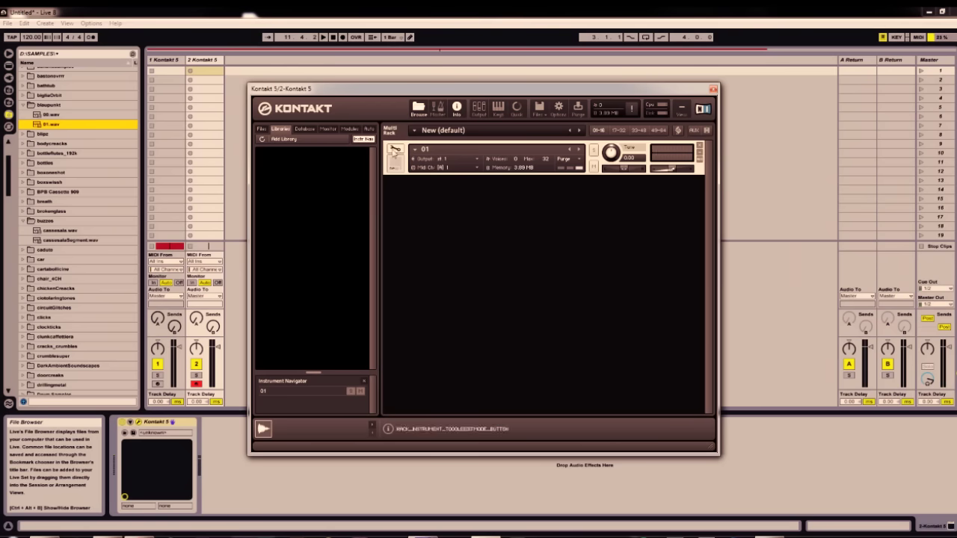
pyautogui.click(394, 149)
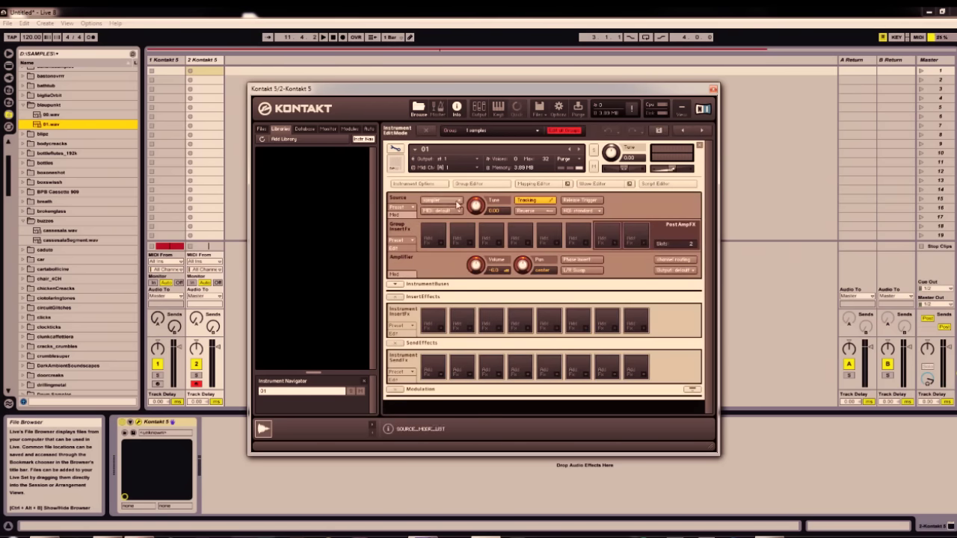
pyautogui.click(456, 203)
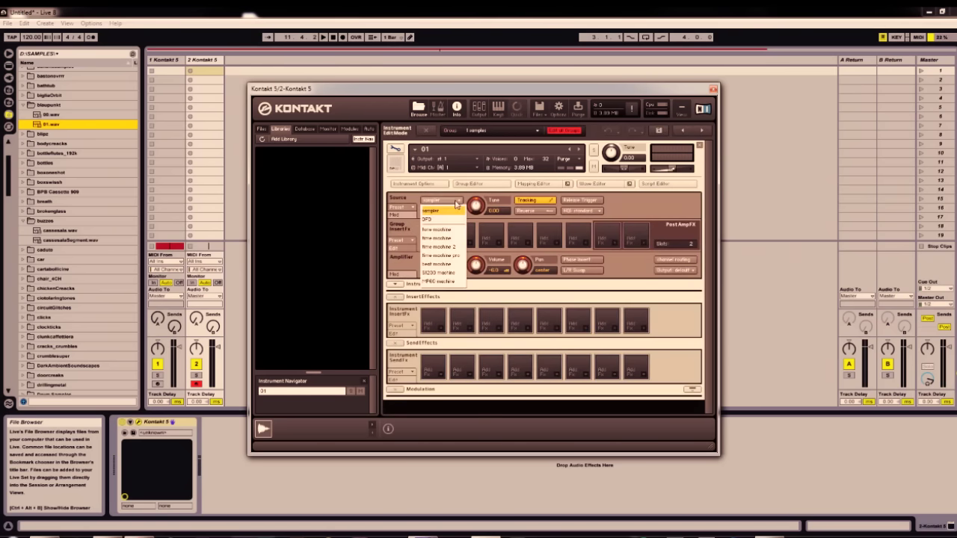
pyautogui.click(445, 256)
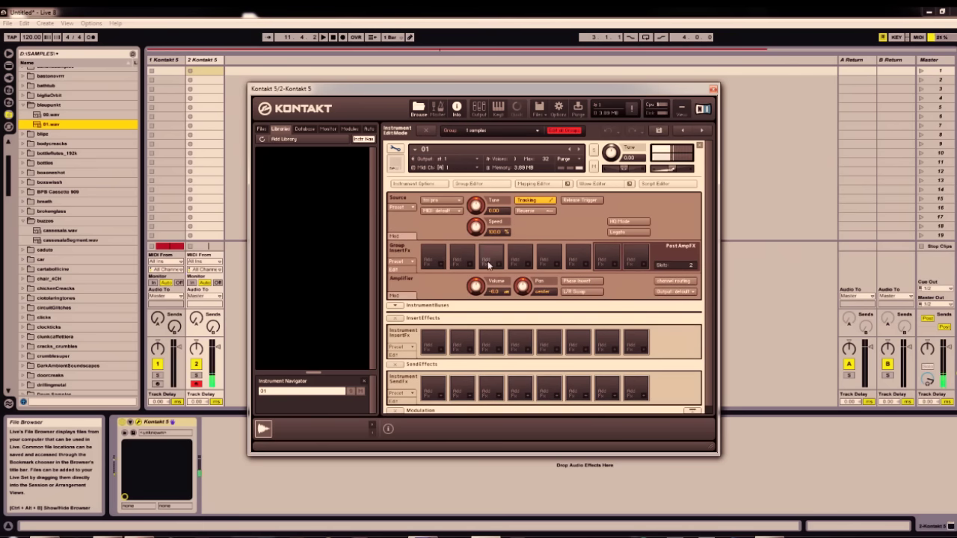
# Step: Audition the sample at 800 % speed, lower the speed to about 216.7 %, and close the Kontakt window
pyautogui.moveTo(476, 226); pyautogui.dragTo(478, 155)
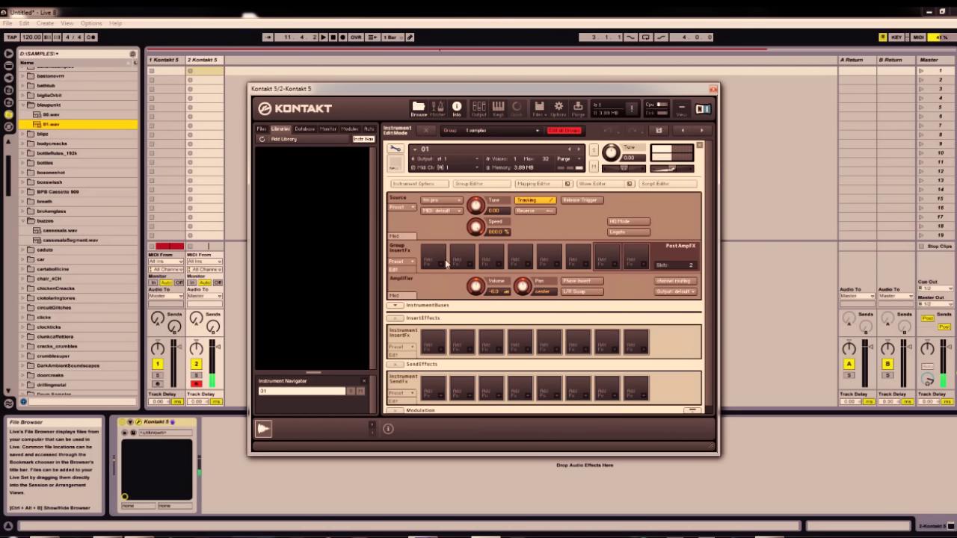
pyautogui.press('x')
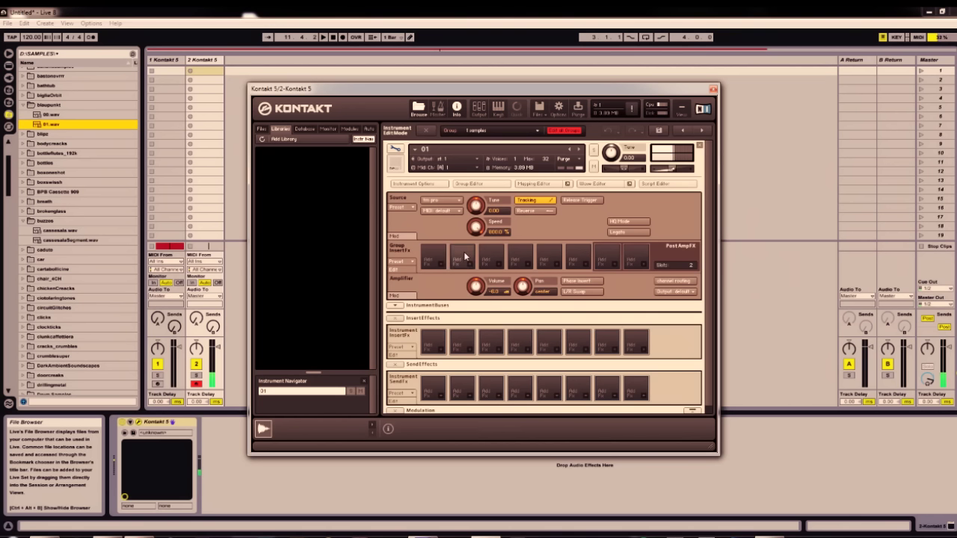
pyautogui.press('x')
pyautogui.moveTo(476, 232); pyautogui.dragTo(481, 248)
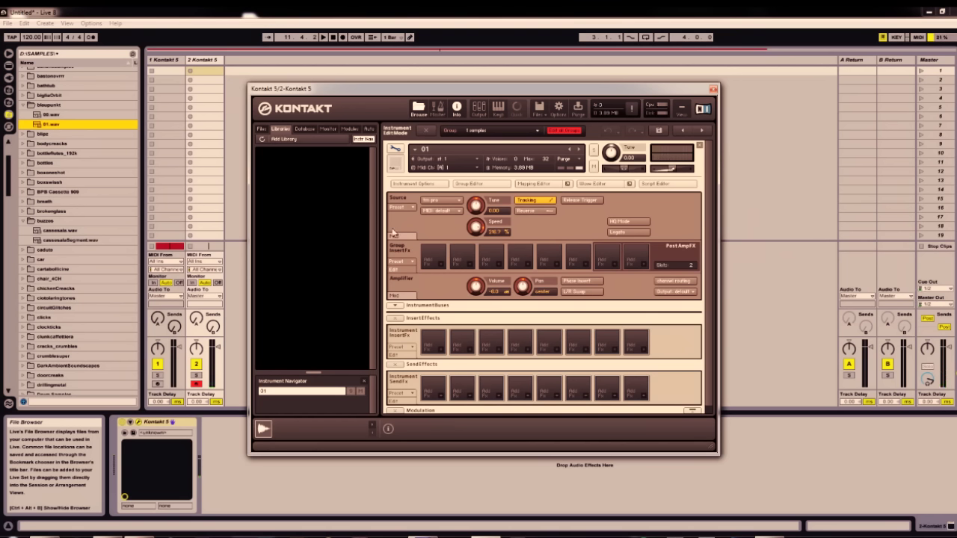
pyautogui.click(713, 91)
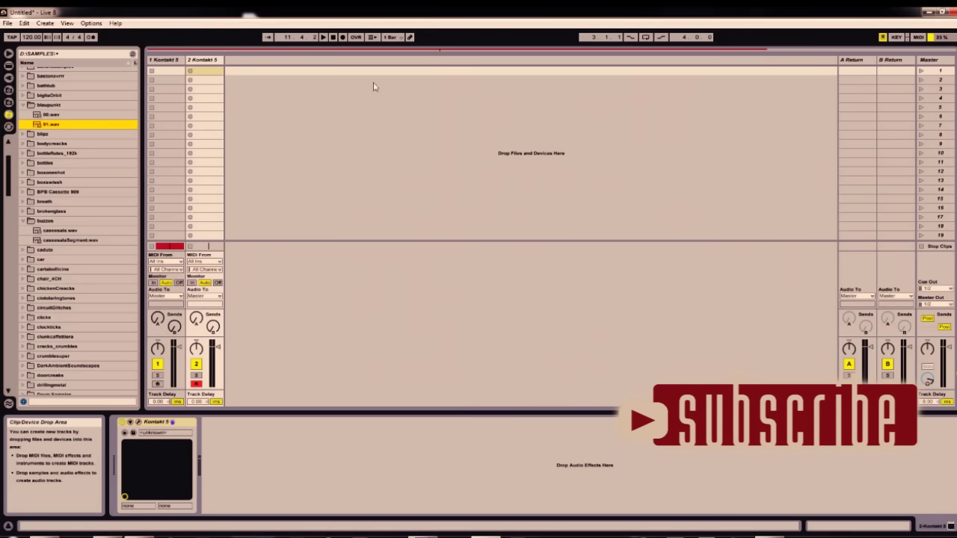
# Step: Add an API-560 Mono equalizer after Kontakt on the second track
pyautogui.click(219, 60)
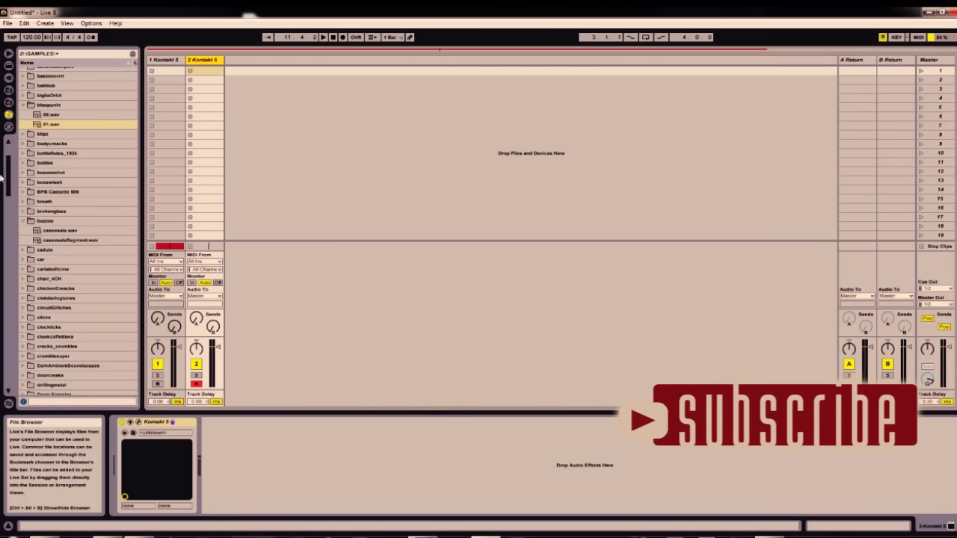
pyautogui.moveTo(8, 178); pyautogui.dragTo(8, 177)
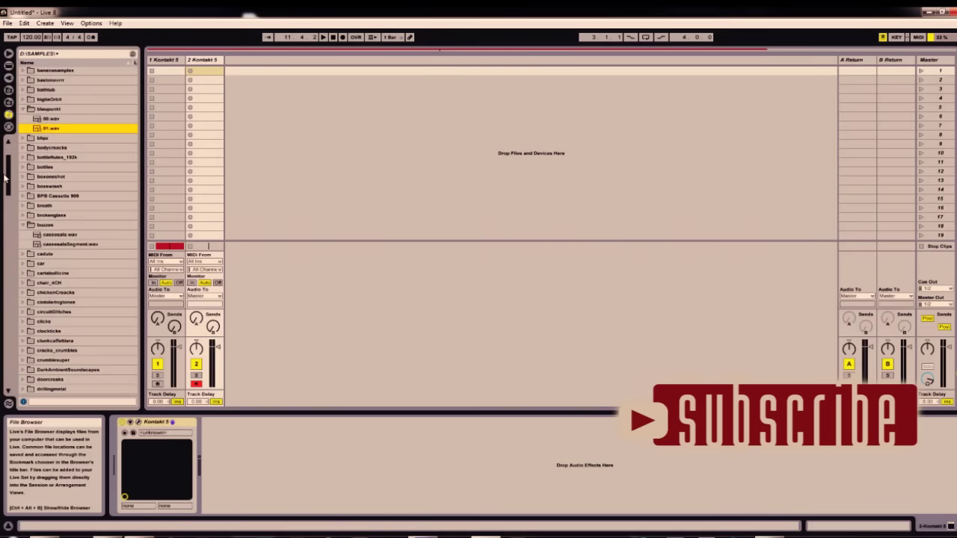
pyautogui.click(7, 78)
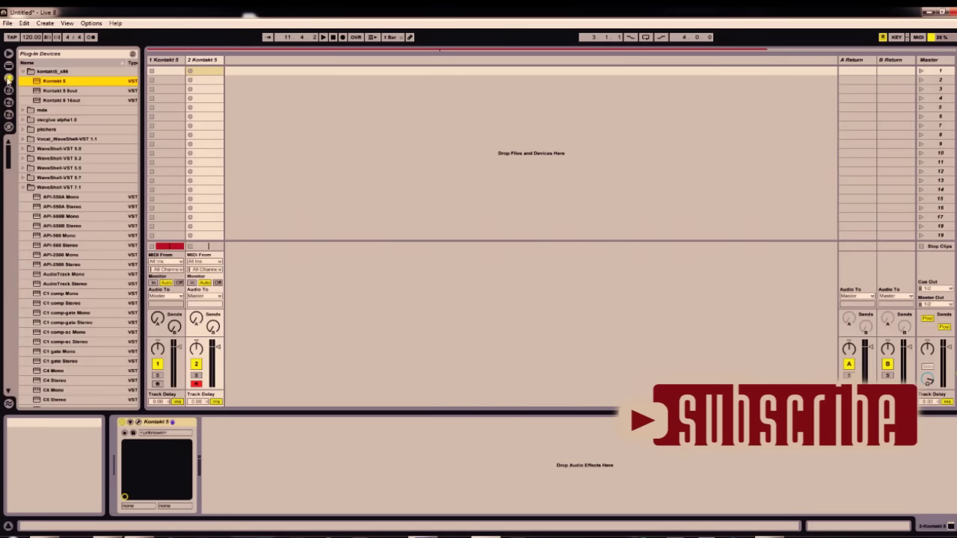
pyautogui.click(37, 236)
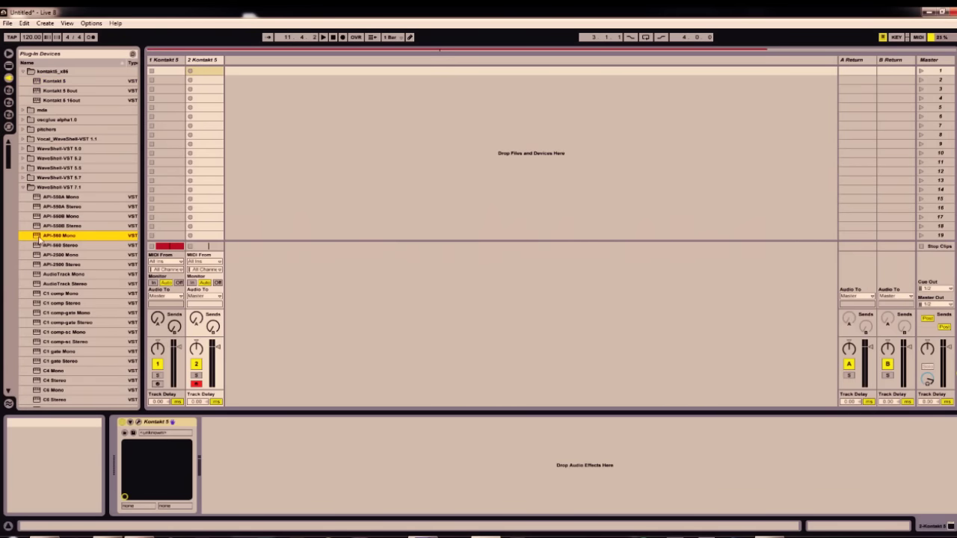
pyautogui.doubleClick(37, 236)
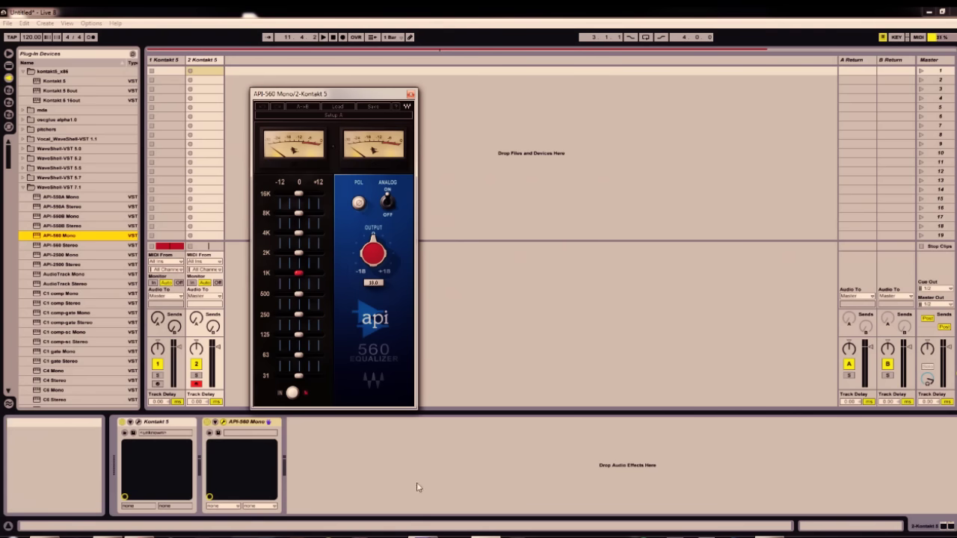
pyautogui.click(416, 484)
# Step: Boost the 250, 500, 1K and 2K bands, with 2K near +12, and cut 31, 63 and 125 to -12
pyautogui.moveTo(298, 257); pyautogui.dragTo(315, 274)
pyautogui.moveTo(299, 315)
pyautogui.mouseDown()
pyautogui.moveTo(311, 315)
pyautogui.moveTo(300, 316)
pyautogui.mouseUp()
pyautogui.moveTo(299, 376); pyautogui.dragTo(306, 314)
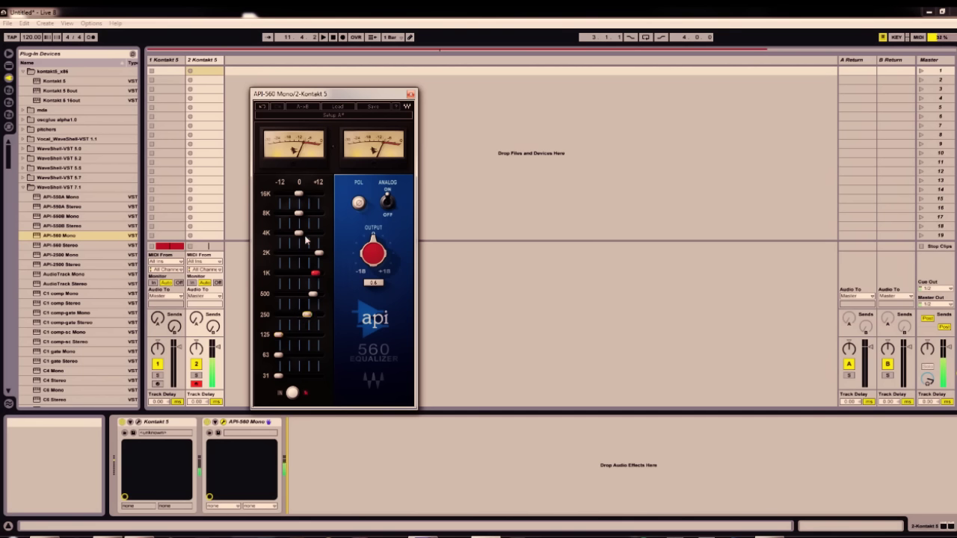
# Step: Raise the 4K band moderately, lower 8K, cut 16K to -12, and start playback
pyautogui.moveTo(298, 232)
pyautogui.mouseDown()
pyautogui.moveTo(319, 232)
pyautogui.moveTo(306, 232)
pyautogui.moveTo(315, 213)
pyautogui.moveTo(278, 213)
pyautogui.moveTo(293, 195)
pyautogui.moveTo(278, 193)
pyautogui.moveTo(309, 234)
pyautogui.mouseUp()
pyautogui.click(482, 331)
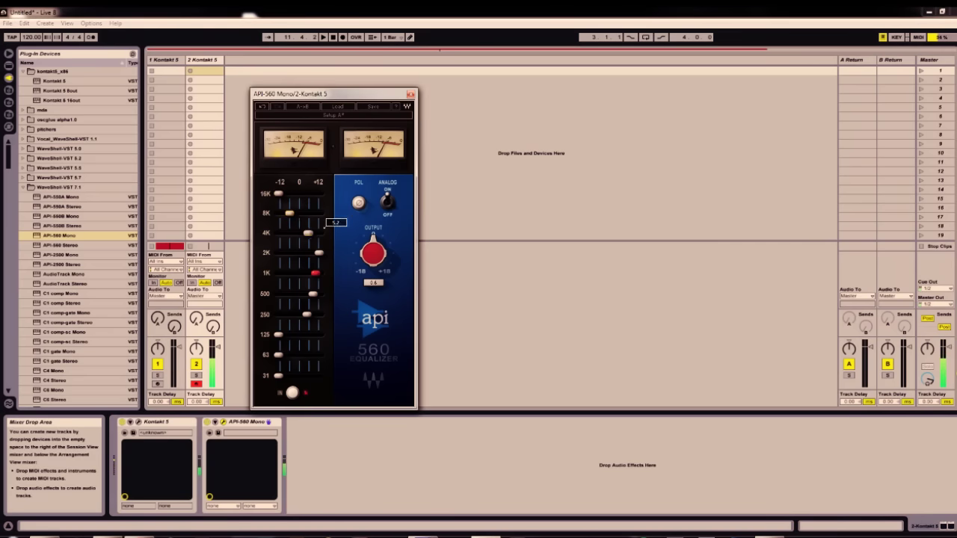
pyautogui.click(319, 253)
pyautogui.click(318, 277)
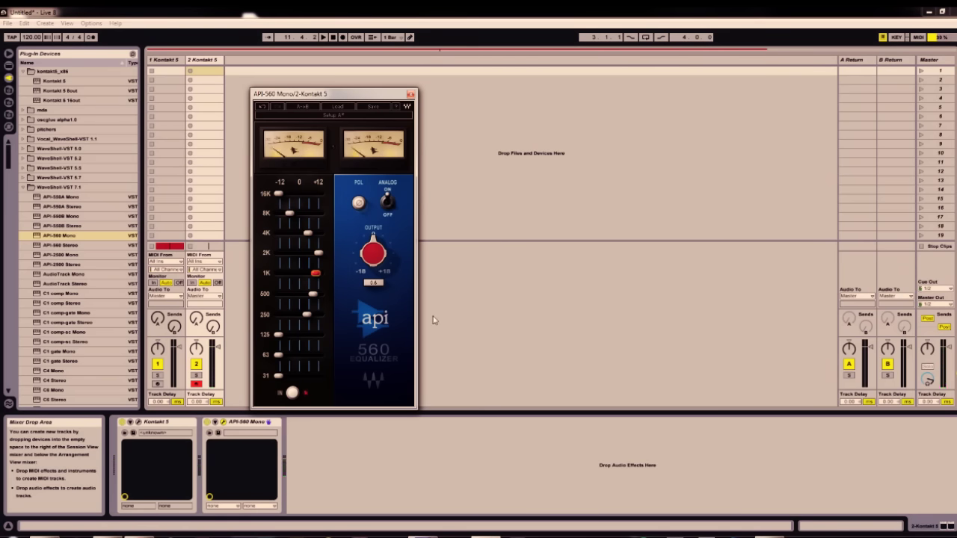
pyautogui.click(508, 322)
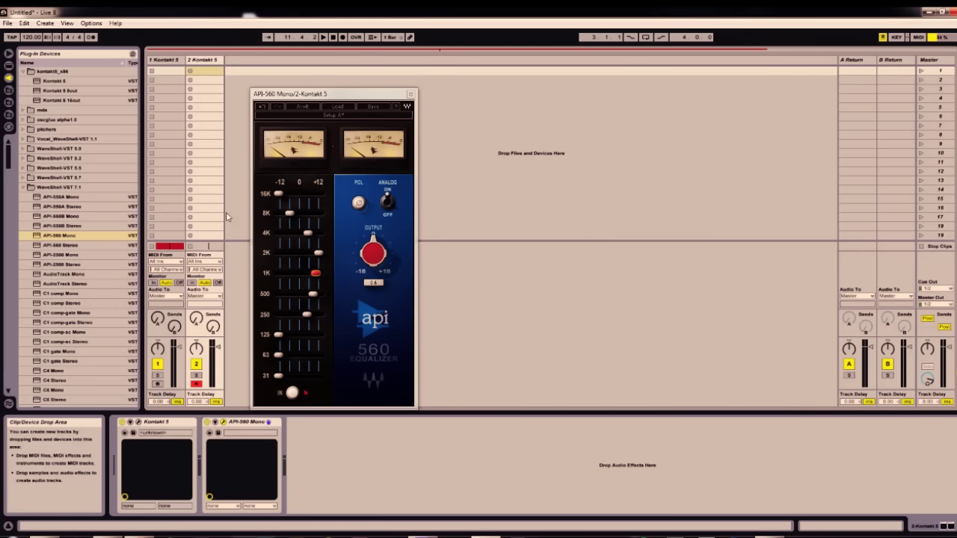
pyautogui.press('space')
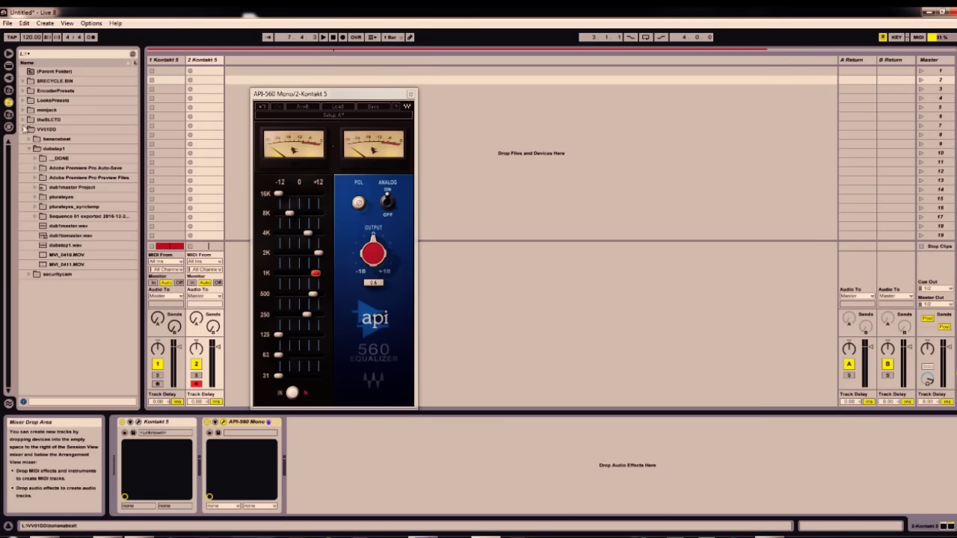
# Step: Add an RVerb Mono/Stereo reverb after the API-560 Mono on the second track
pyautogui.click(8, 77)
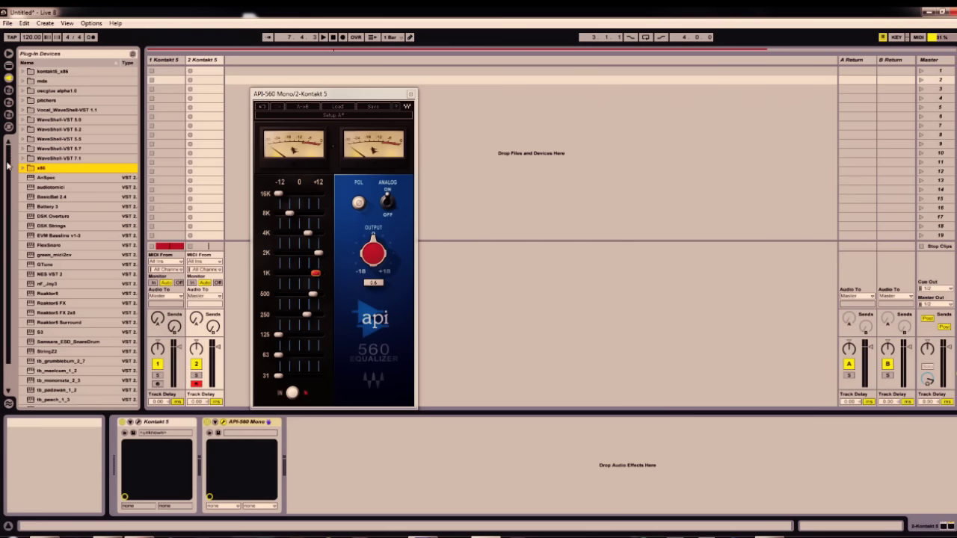
pyautogui.scroll(-3, 12, 163)
pyautogui.click(22, 122)
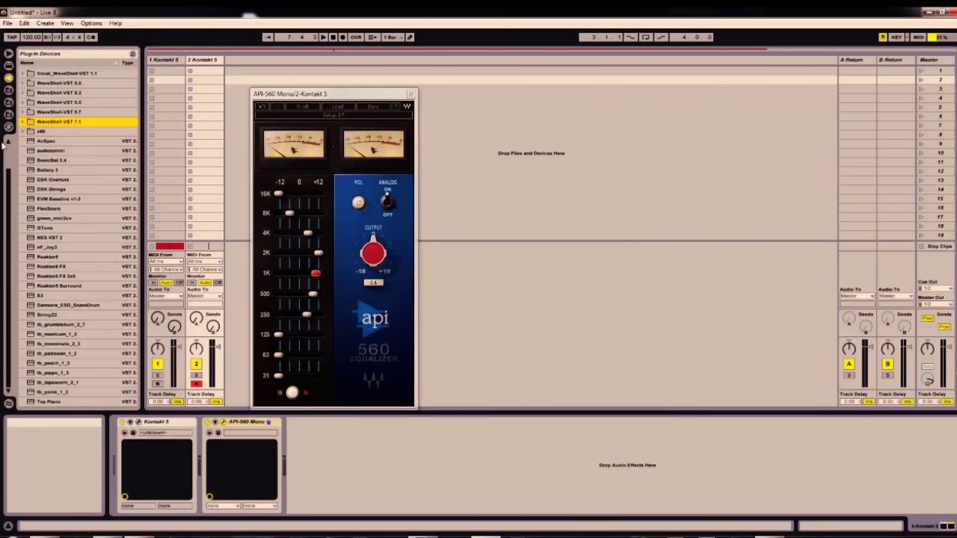
pyautogui.click(23, 122)
pyautogui.scroll(-10, 13, 168)
pyautogui.doubleClick(45, 151)
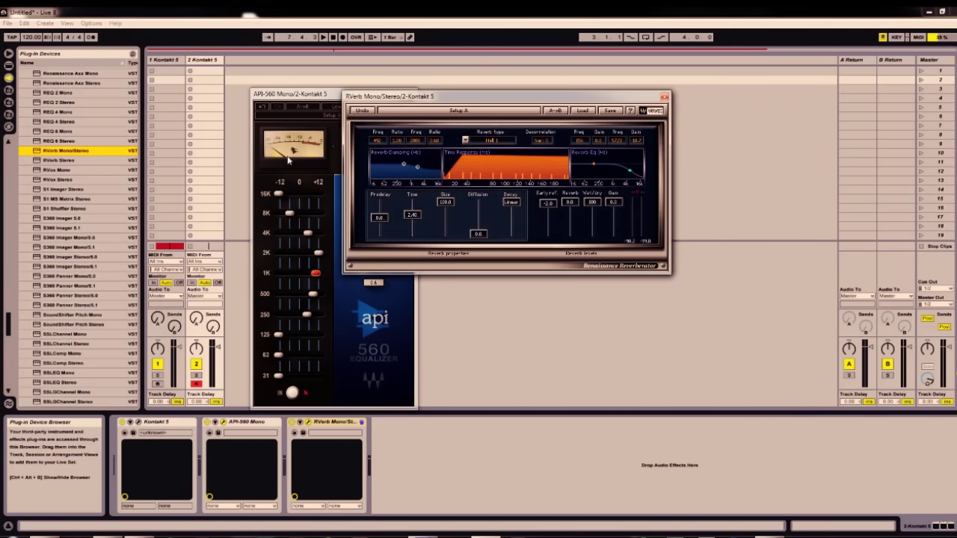
# Step: Keep the RVerb type at Hall 1, bring the high Reverb EQ gain to 0.0, and set Wet/Dry to 50
pyautogui.click(465, 141)
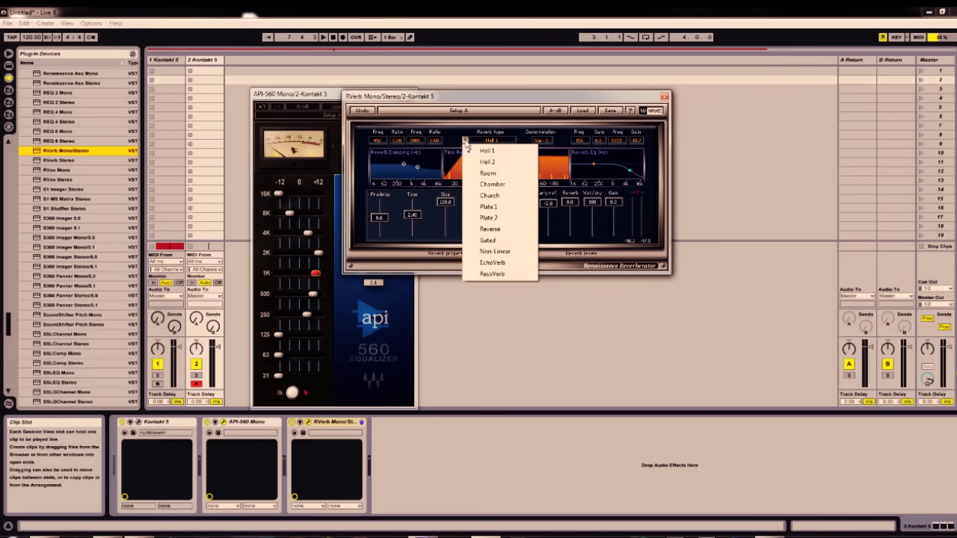
pyautogui.click(493, 151)
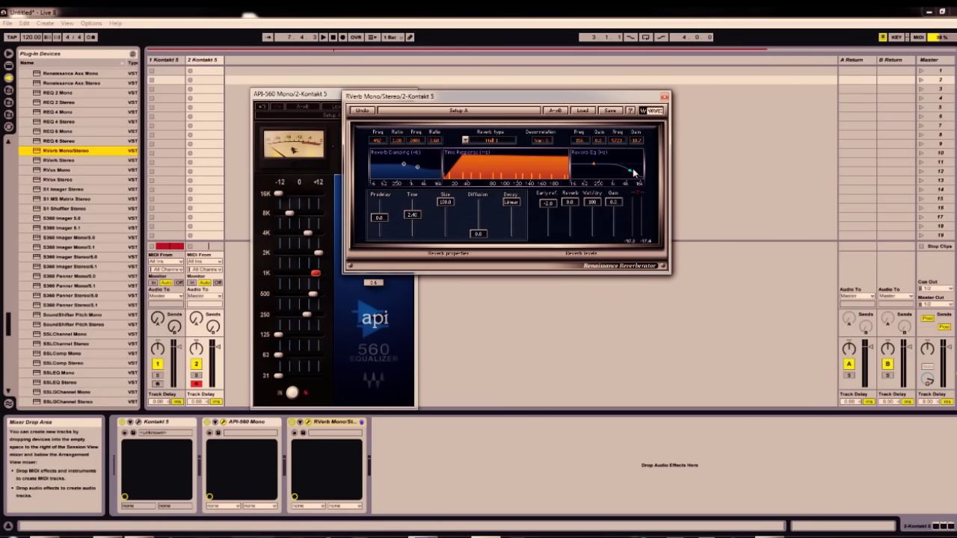
pyautogui.moveTo(630, 170); pyautogui.dragTo(628, 163)
pyautogui.moveTo(592, 202); pyautogui.dragTo(592, 217)
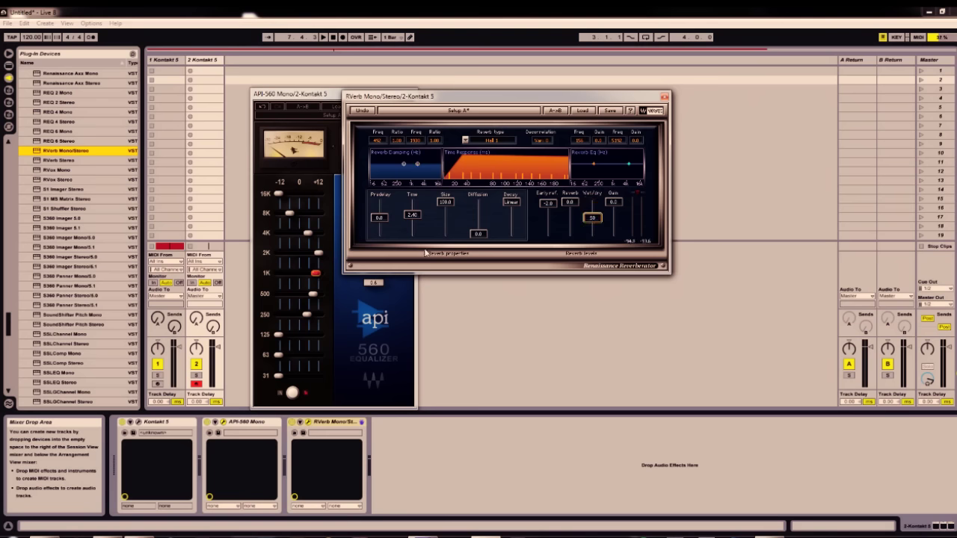
pyautogui.click(494, 445)
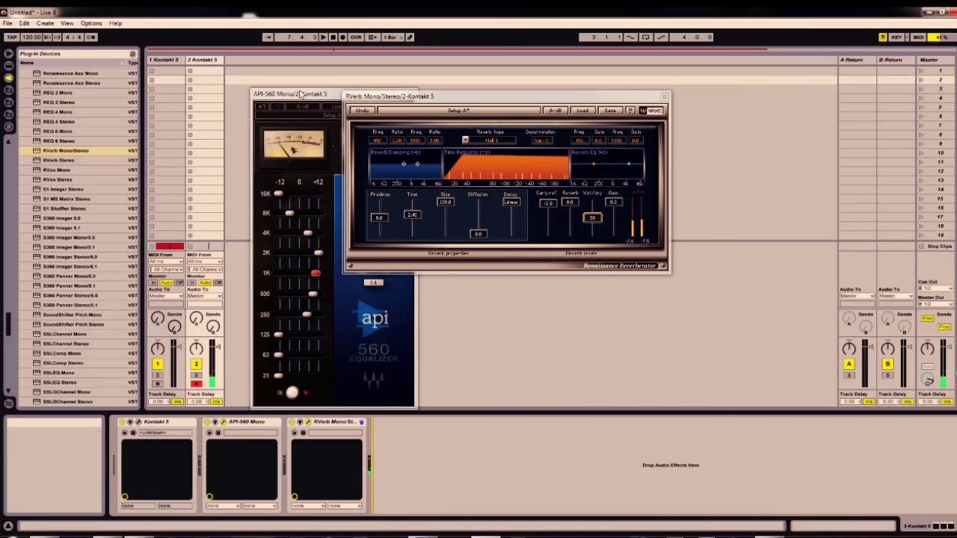
# Step: Trim the silent beginning of 01.wav by moving the sample start to about 93960 in Kontakt's Wave Editor
pyautogui.moveTo(320, 95); pyautogui.dragTo(323, 85)
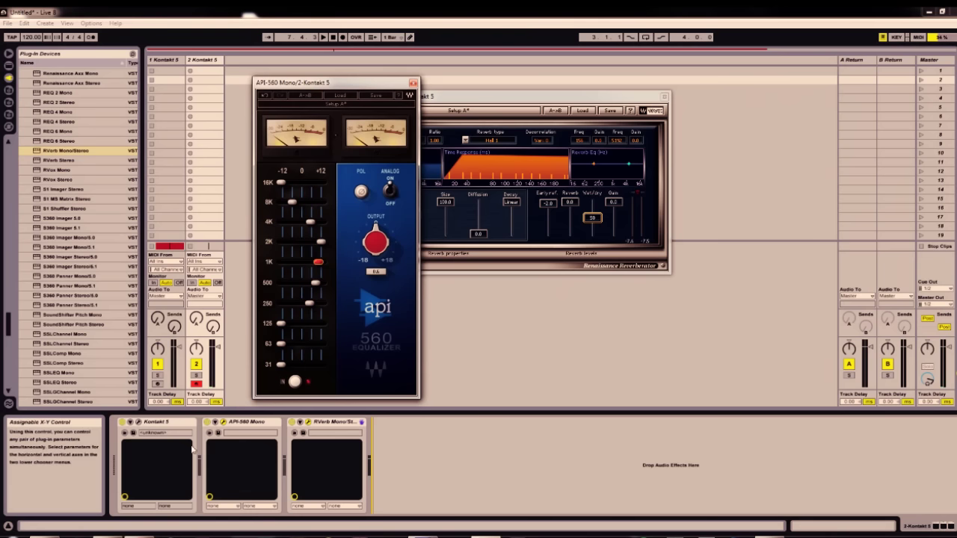
pyautogui.click(162, 423)
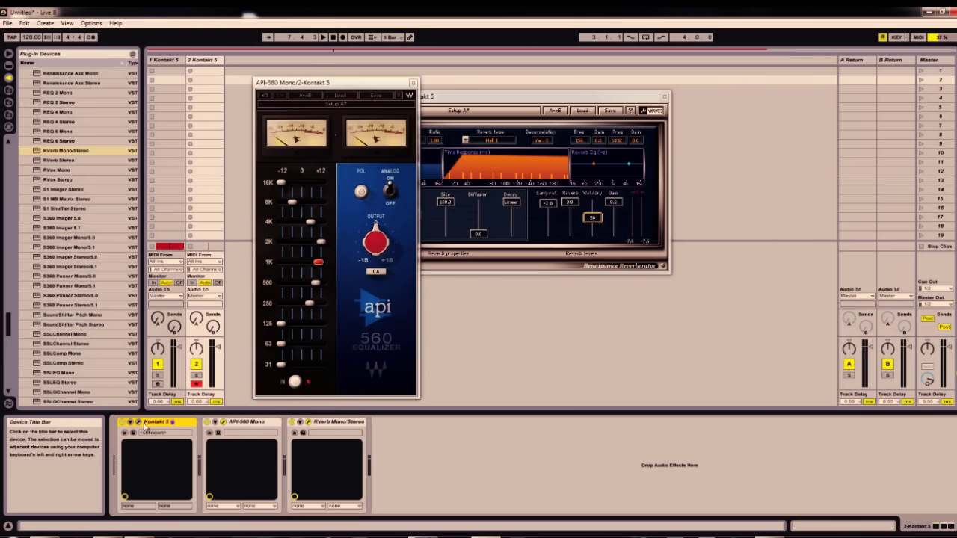
pyautogui.click(192, 416)
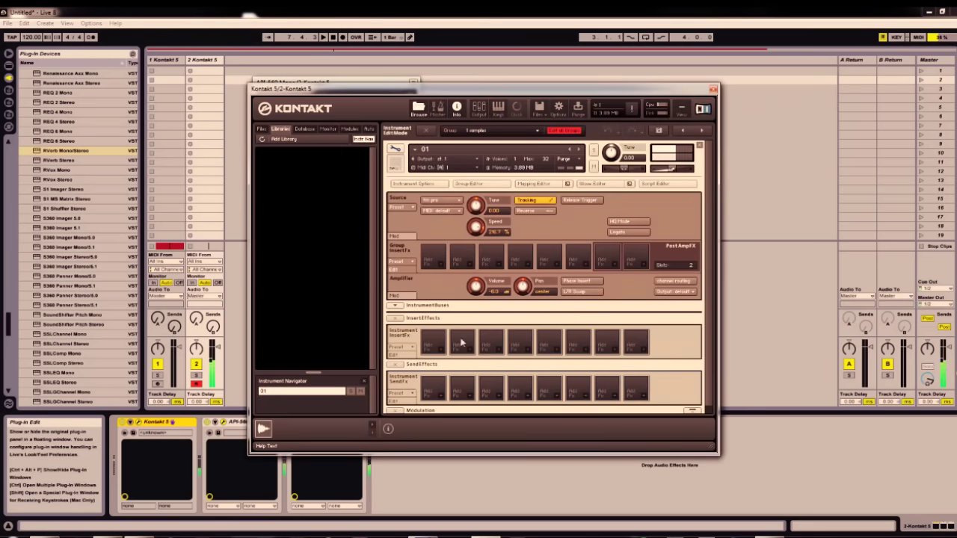
pyautogui.click(603, 188)
pyautogui.moveTo(394, 309); pyautogui.dragTo(408, 309)
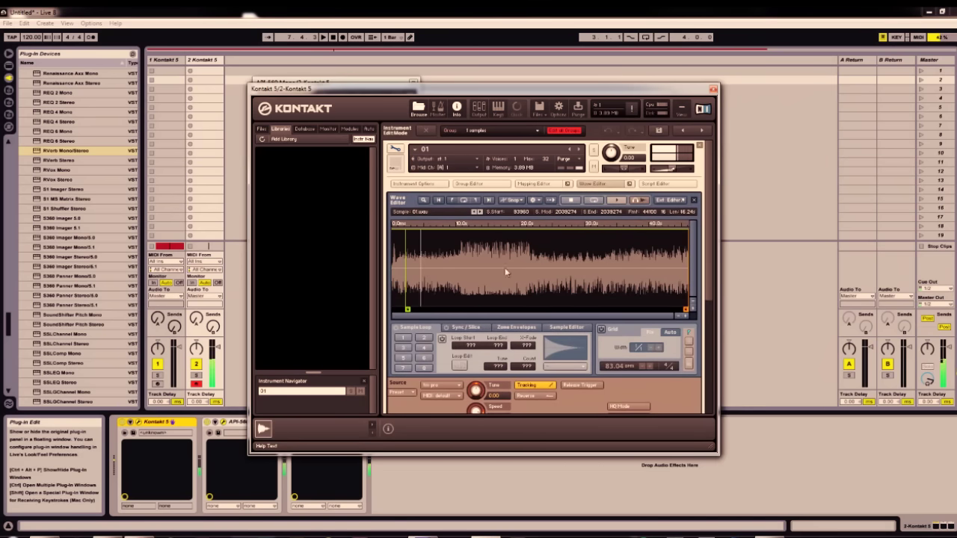
pyautogui.click(594, 185)
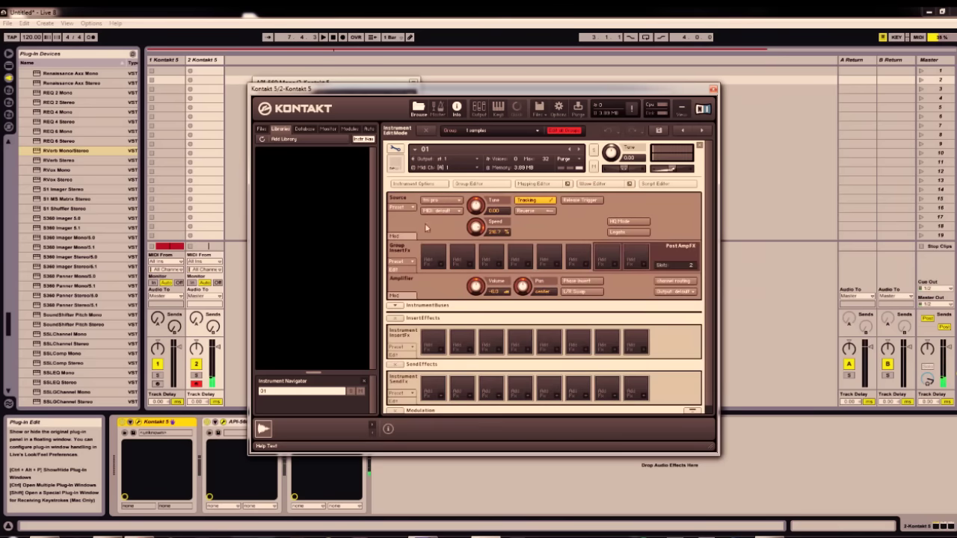
# Step: Add an AHDSR envelope modulator to the Kontakt instrument's amplifier volume
pyautogui.scroll(-1, 607, 283)
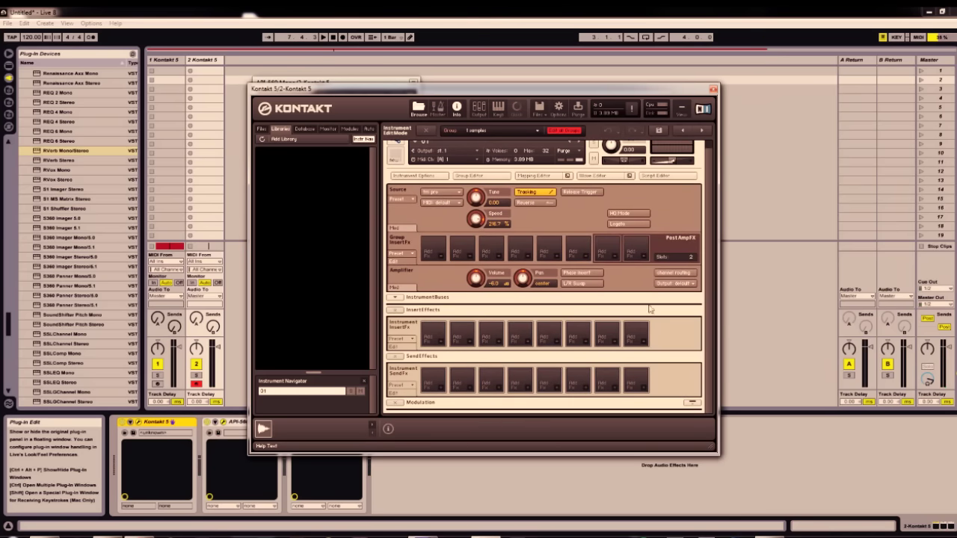
pyautogui.click(394, 289)
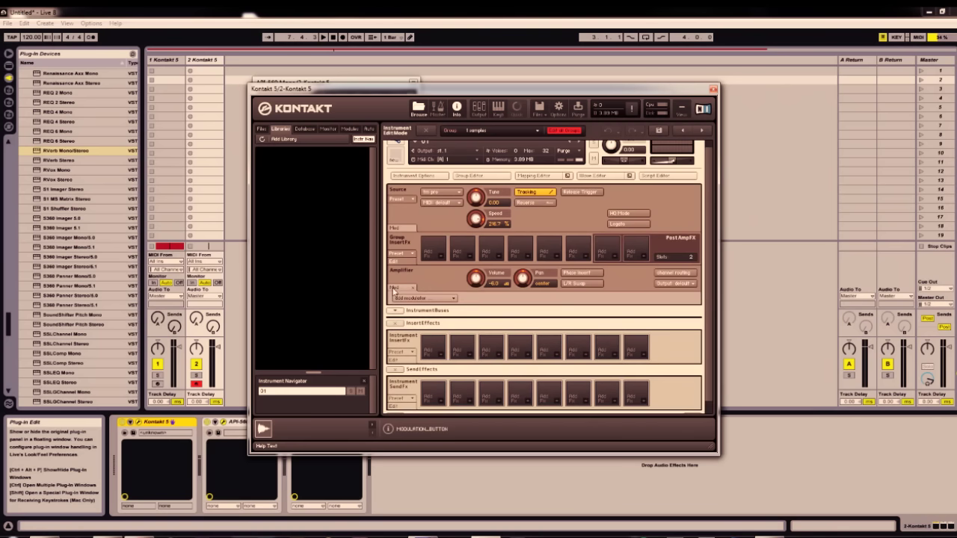
pyautogui.click(435, 298)
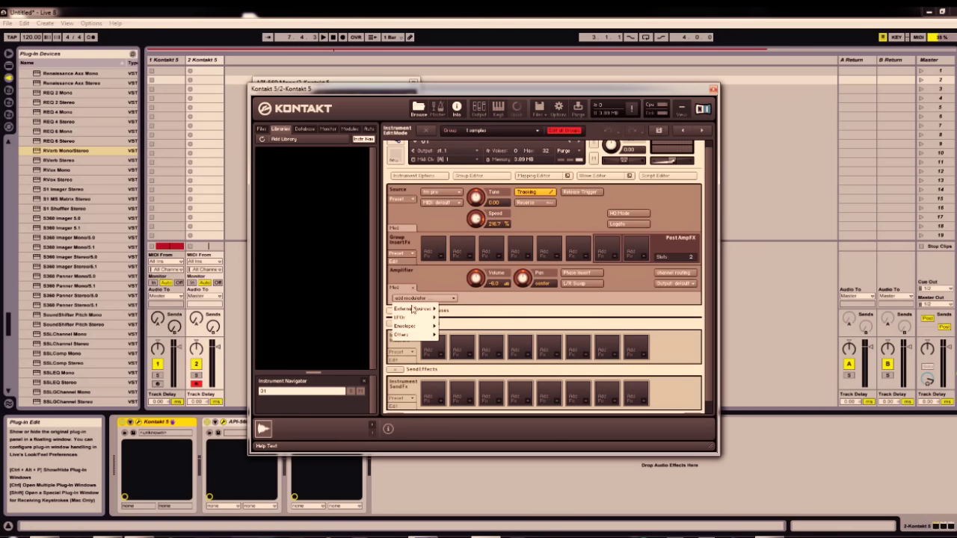
pyautogui.moveTo(404, 330)
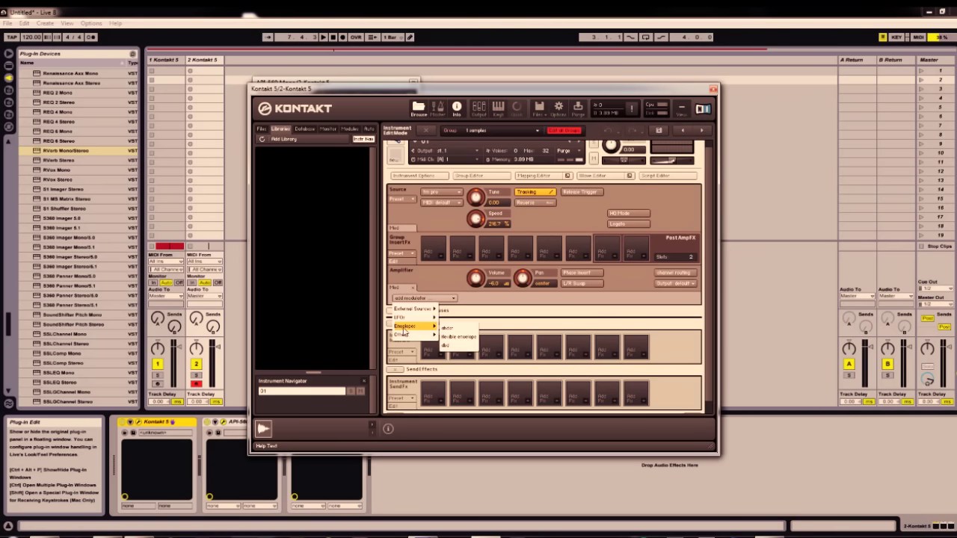
pyautogui.click(455, 328)
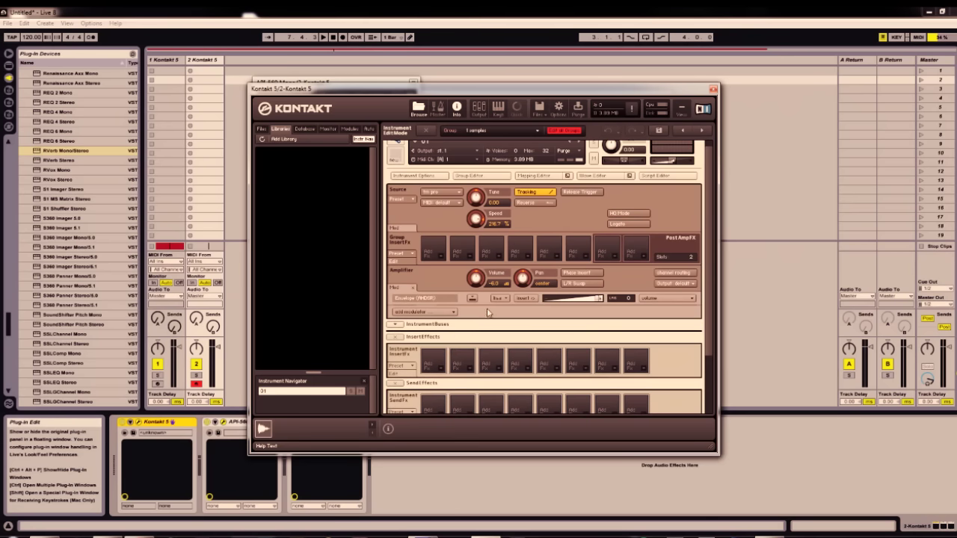
# Step: Lengthen the volume envelope's attack, set Hold to 15.0k, Decay to 25.0k and Sustain to 0.0 dB, and close Kontakt
pyautogui.scroll(-3, 487, 313)
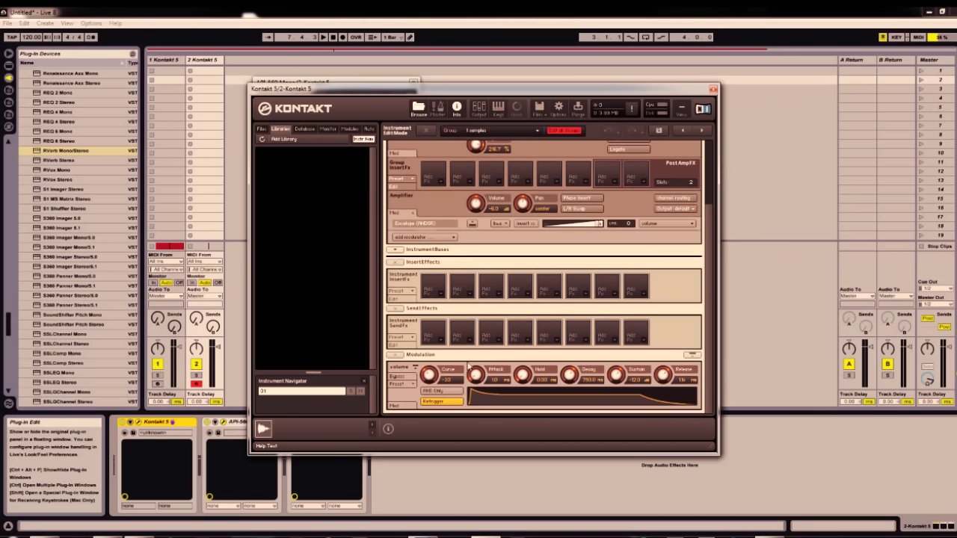
pyautogui.moveTo(468, 366); pyautogui.dragTo(486, 318)
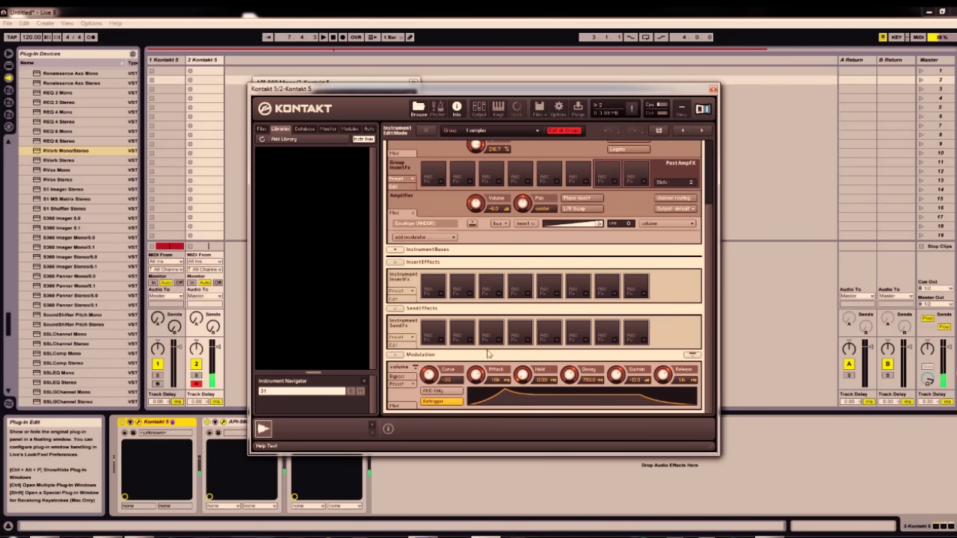
pyautogui.moveTo(523, 380); pyautogui.dragTo(534, 263)
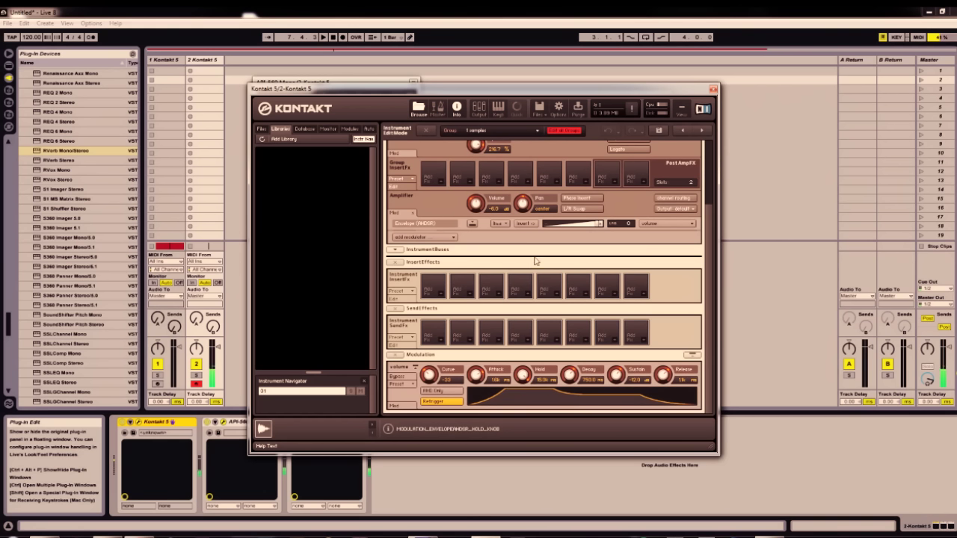
pyautogui.moveTo(570, 374); pyautogui.dragTo(581, 296)
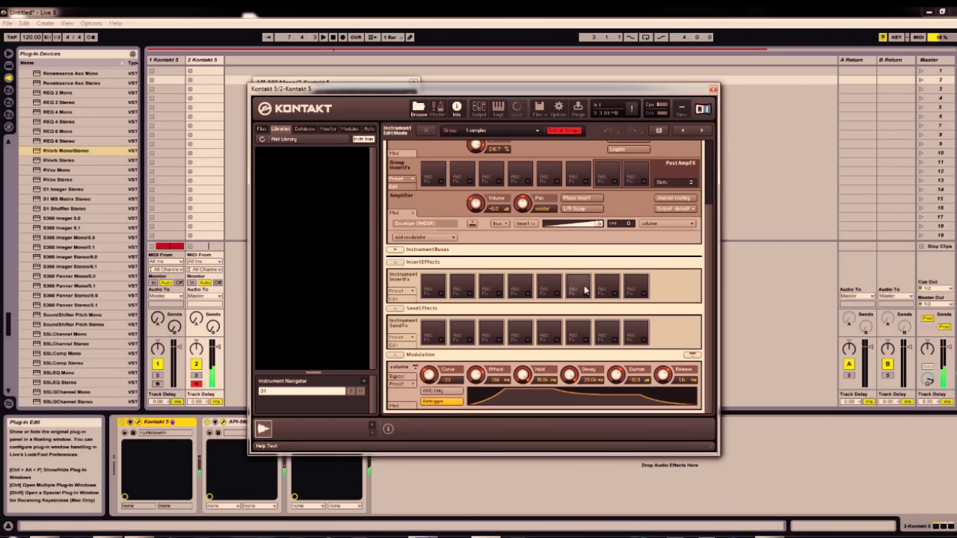
pyautogui.moveTo(615, 374); pyautogui.dragTo(622, 293)
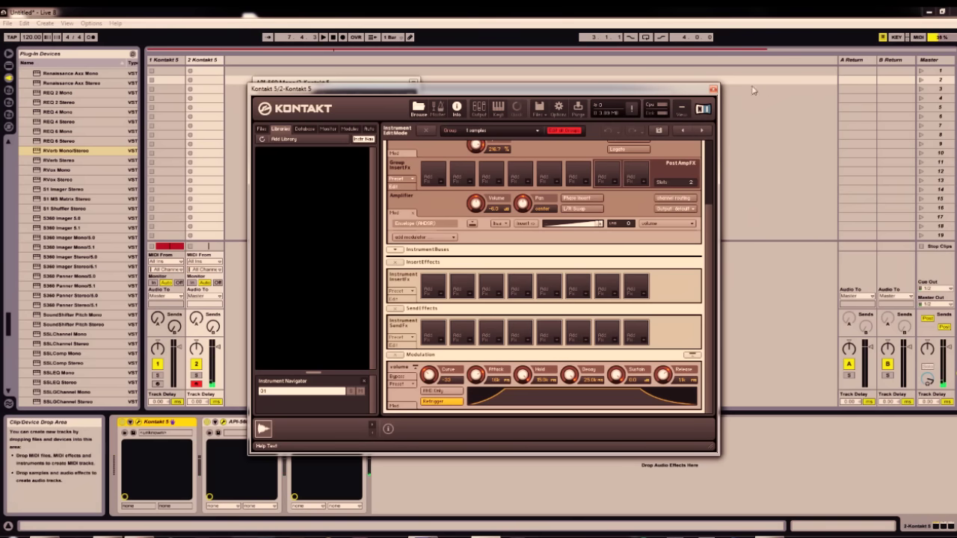
pyautogui.click(713, 90)
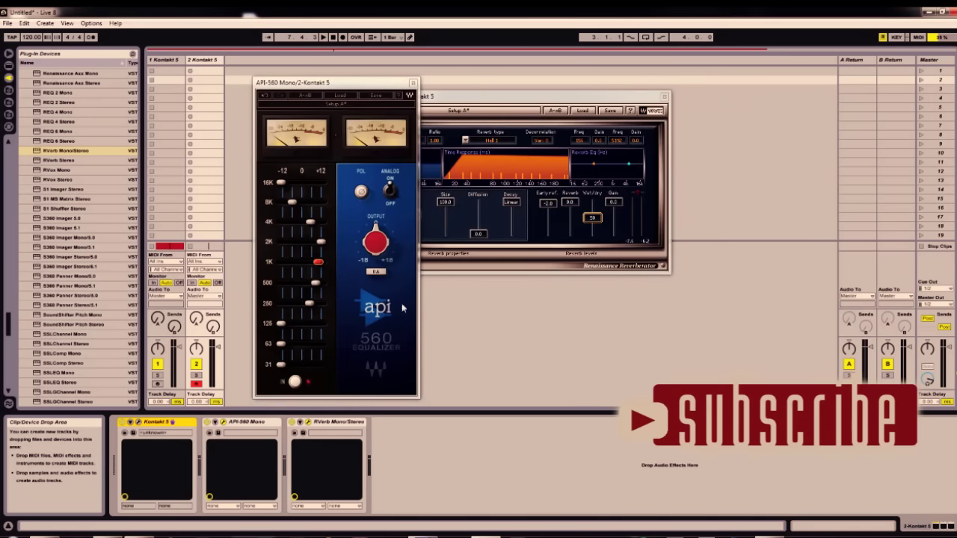
# Step: Add an iZotope Ozone 5 Imager after the RVerb on the second track
pyautogui.click(335, 423)
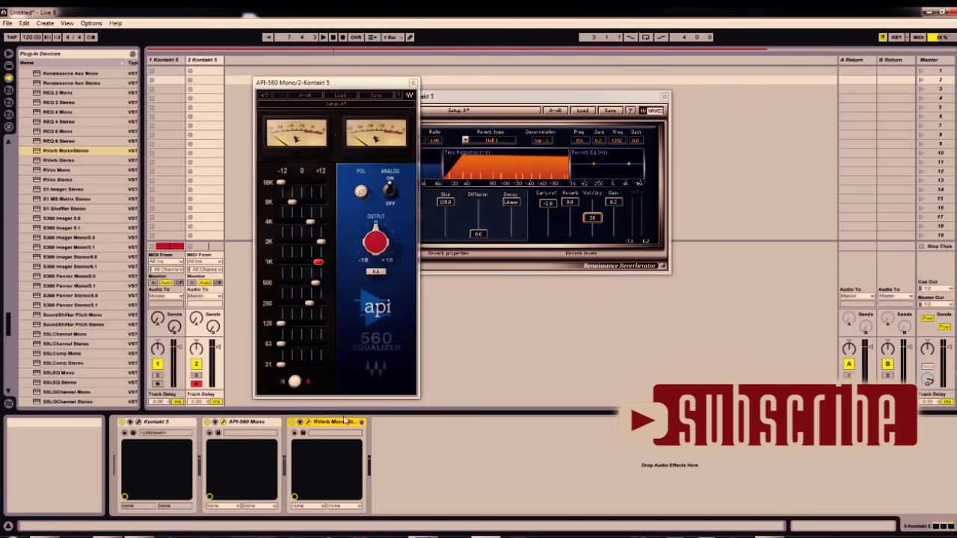
pyautogui.click(8, 66)
pyautogui.click(8, 78)
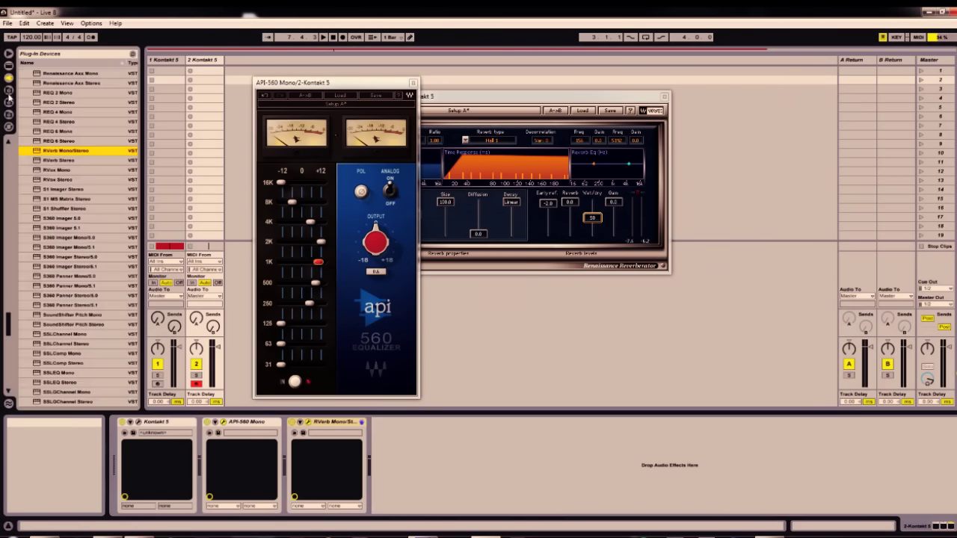
pyautogui.moveTo(9, 178); pyautogui.dragTo(10, 149)
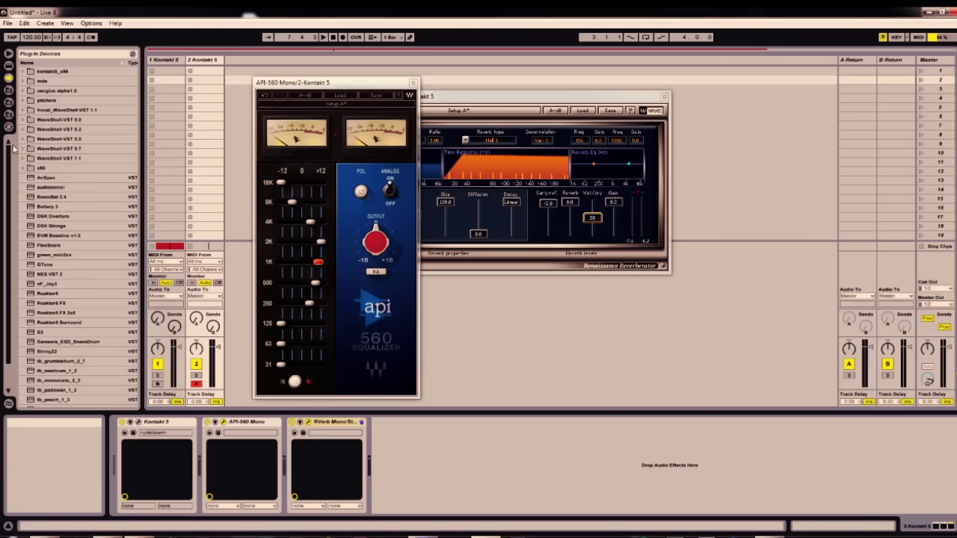
pyautogui.click(23, 168)
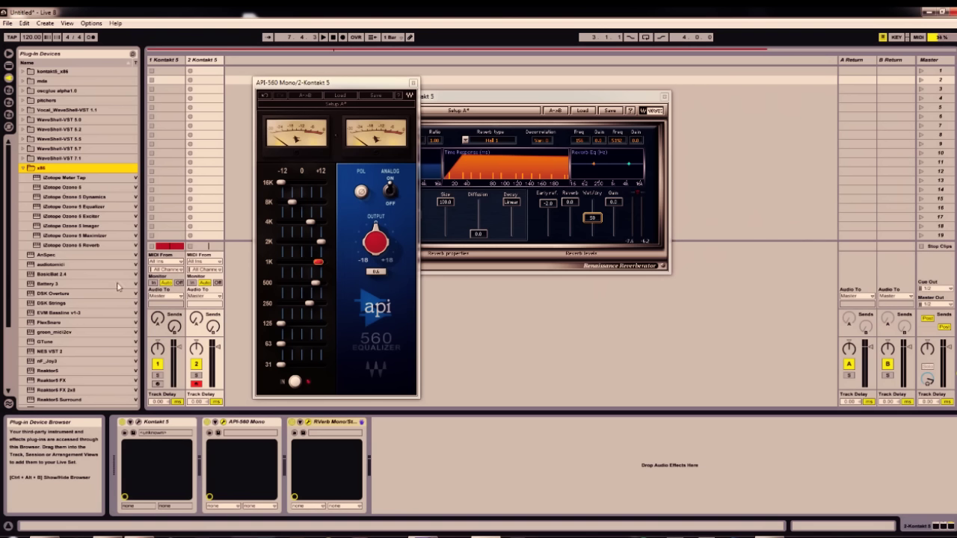
pyautogui.doubleClick(67, 226)
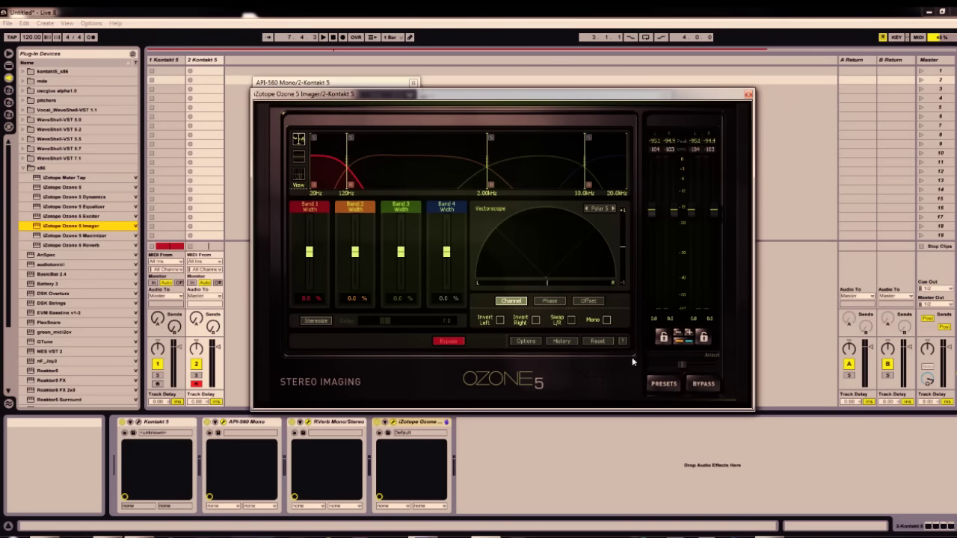
# Step: Move the Imager's first two band crossovers to 270 Hz and 1.54 kHz
pyautogui.click(587, 446)
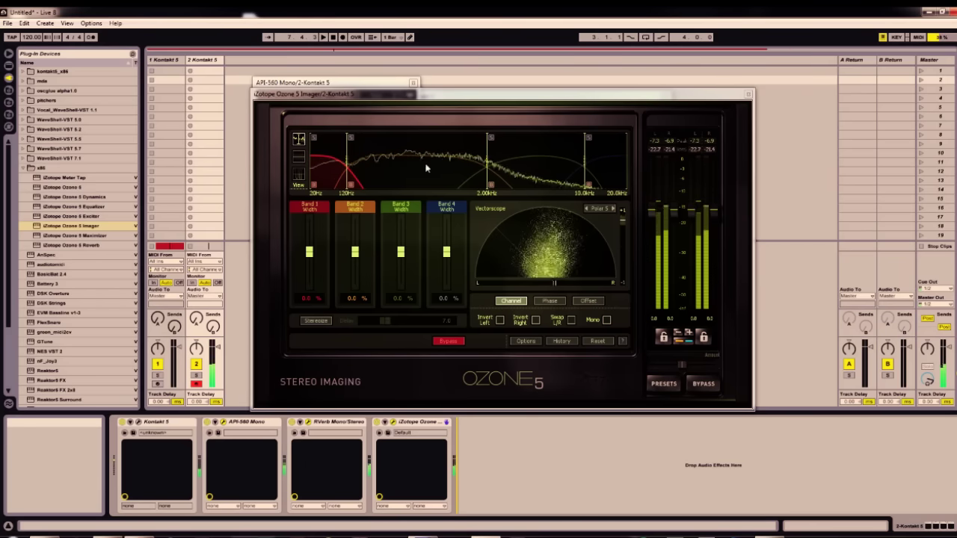
pyautogui.click(350, 187)
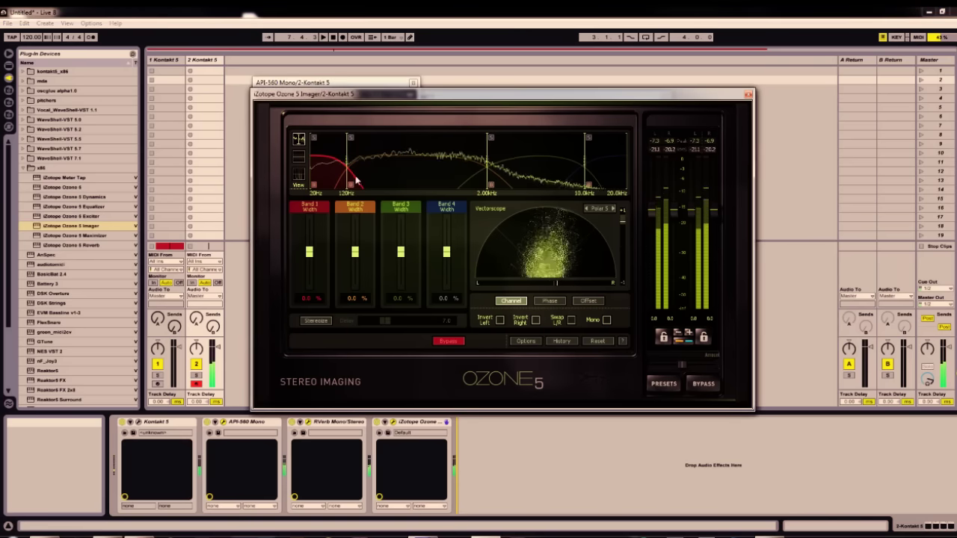
pyautogui.moveTo(350, 183); pyautogui.dragTo(382, 183)
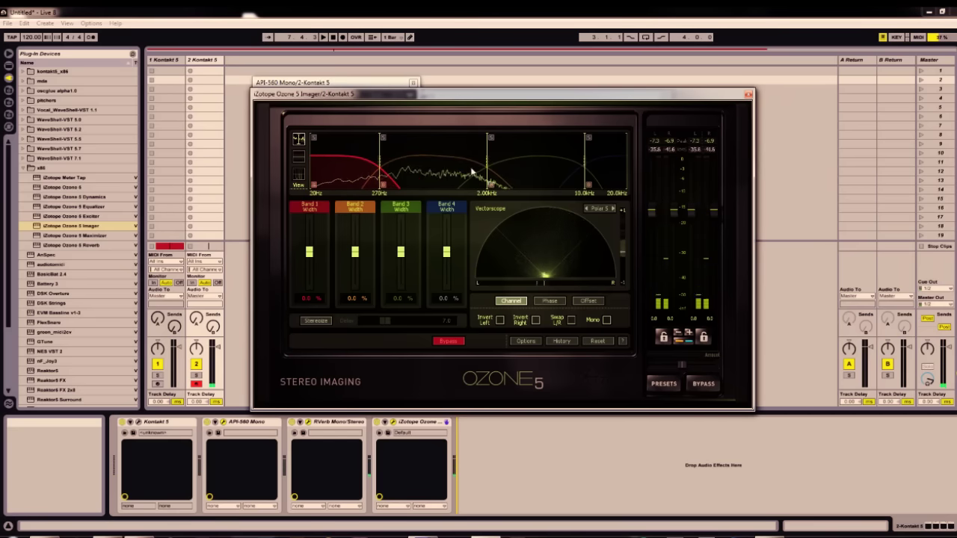
pyautogui.moveTo(489, 160); pyautogui.dragTo(471, 161)
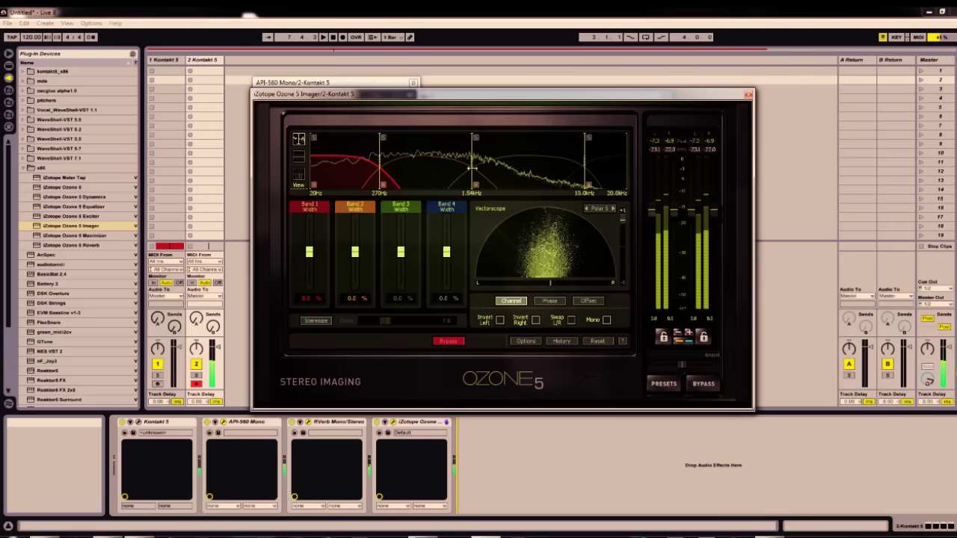
# Step: Set the Band 2 width to 85.9 %, move the third crossover to 3.88 kHz, and widen Band 3 slightly more than Band 2
pyautogui.moveTo(355, 254); pyautogui.dragTo(355, 226)
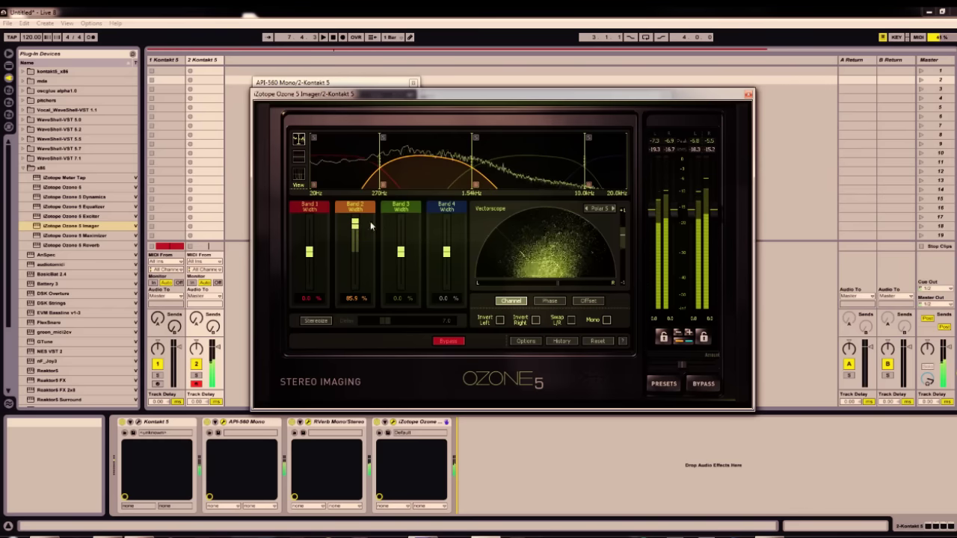
pyautogui.moveTo(587, 165); pyautogui.dragTo(527, 159)
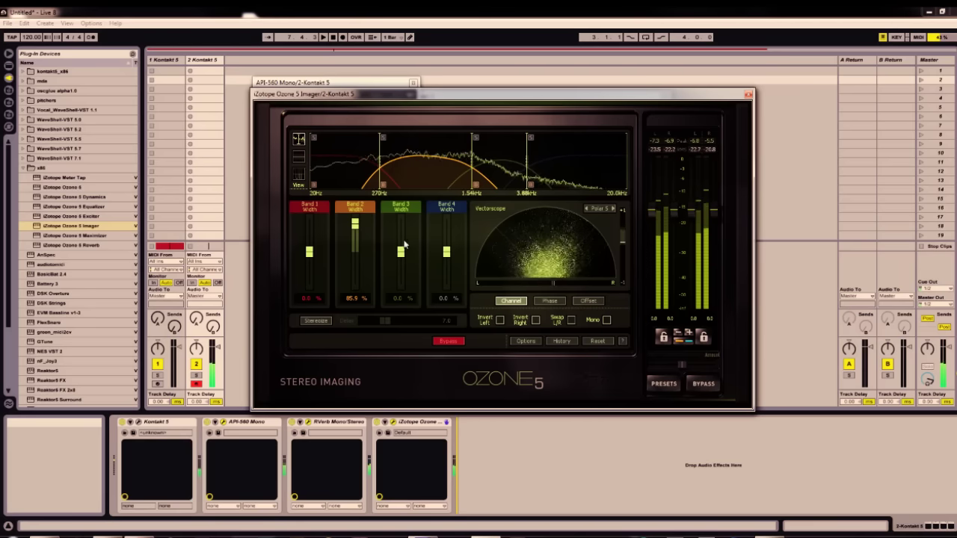
pyautogui.moveTo(400, 251); pyautogui.dragTo(402, 214)
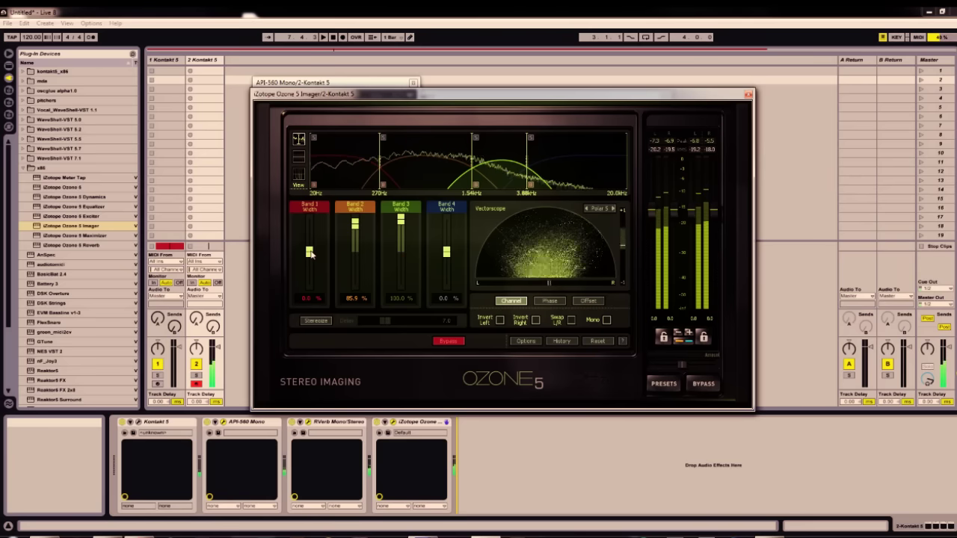
# Step: Set the Imager's Band 1 width to about 56 % and Band 4 to 3.1 %, comparing the sound with and without bypass
pyautogui.moveTo(311, 255); pyautogui.dragTo(311, 238)
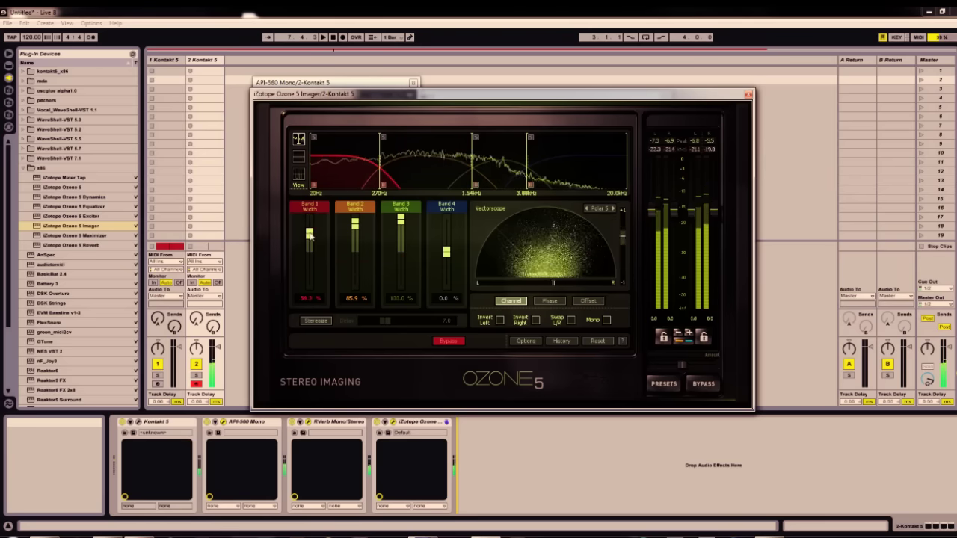
pyautogui.moveTo(445, 255)
pyautogui.mouseDown()
pyautogui.moveTo(447, 221)
pyautogui.moveTo(447, 253)
pyautogui.mouseUp()
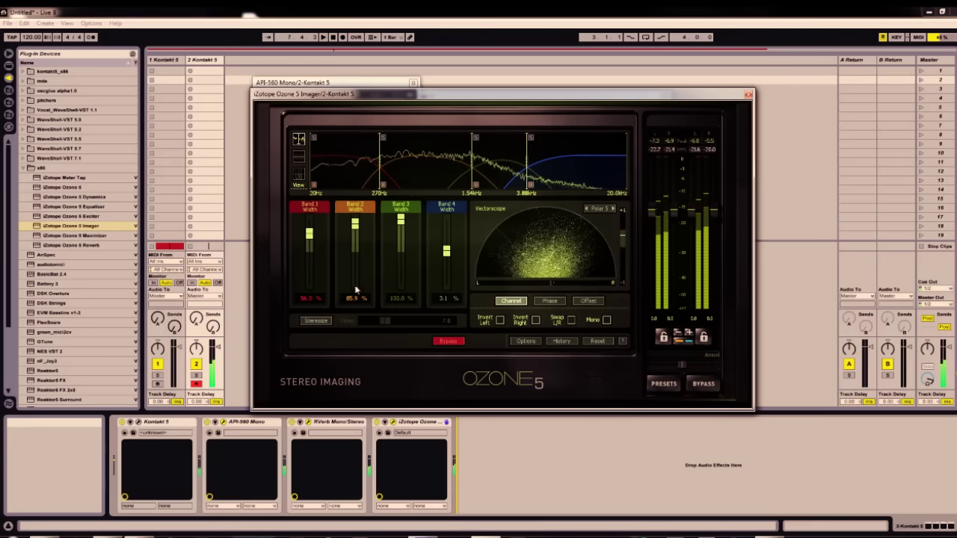
pyautogui.click(703, 389)
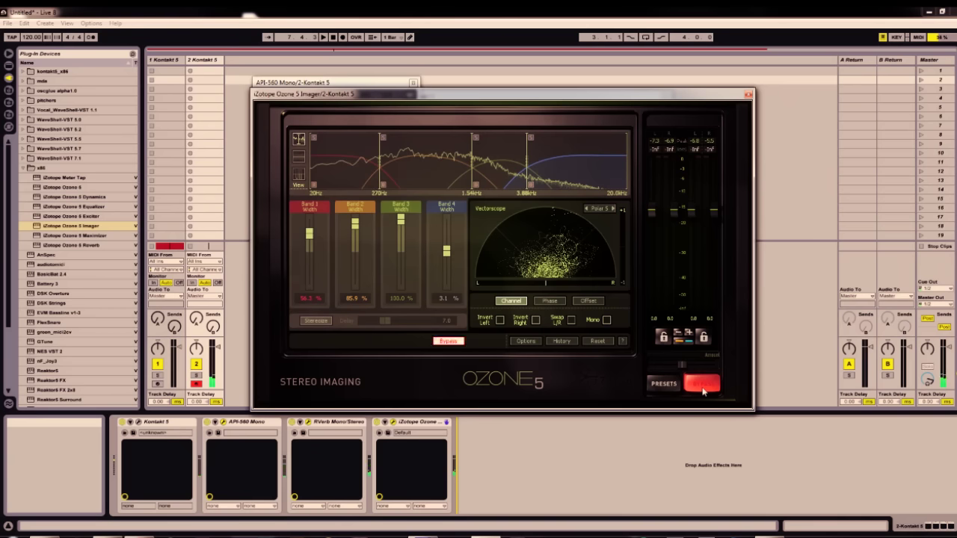
pyautogui.click(674, 443)
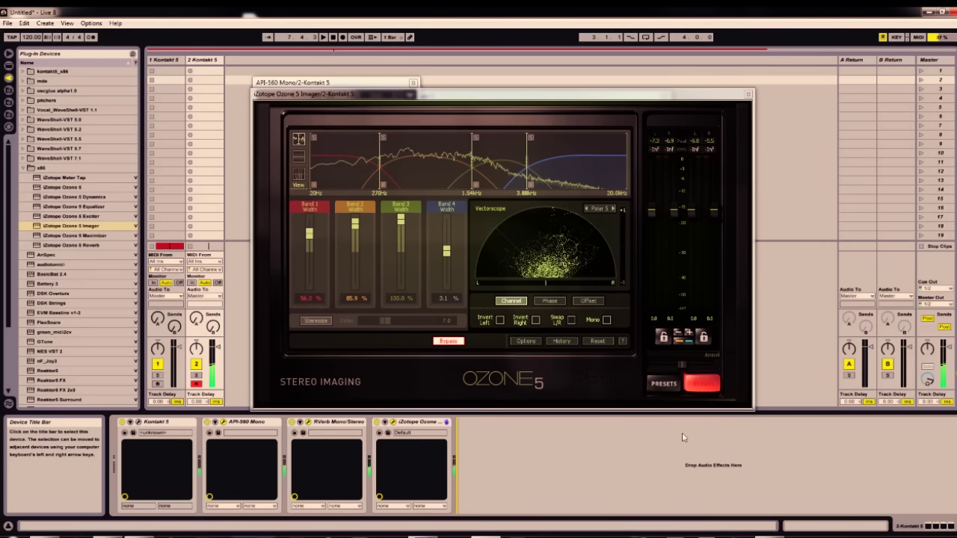
pyautogui.click(703, 384)
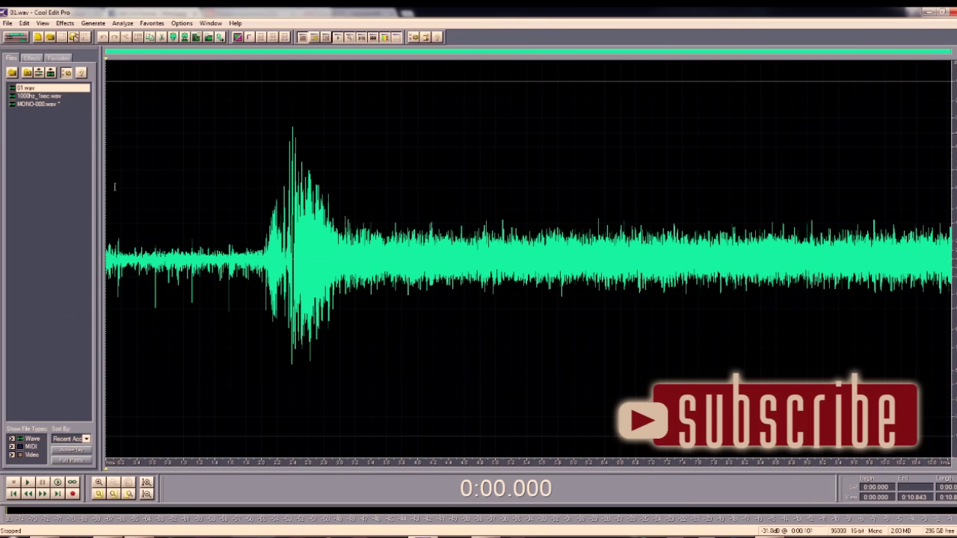
# Step: In Cool Edit Pro, audition 01.wav and open the Graphic Equalizer with its preview playing
pyautogui.press('space')
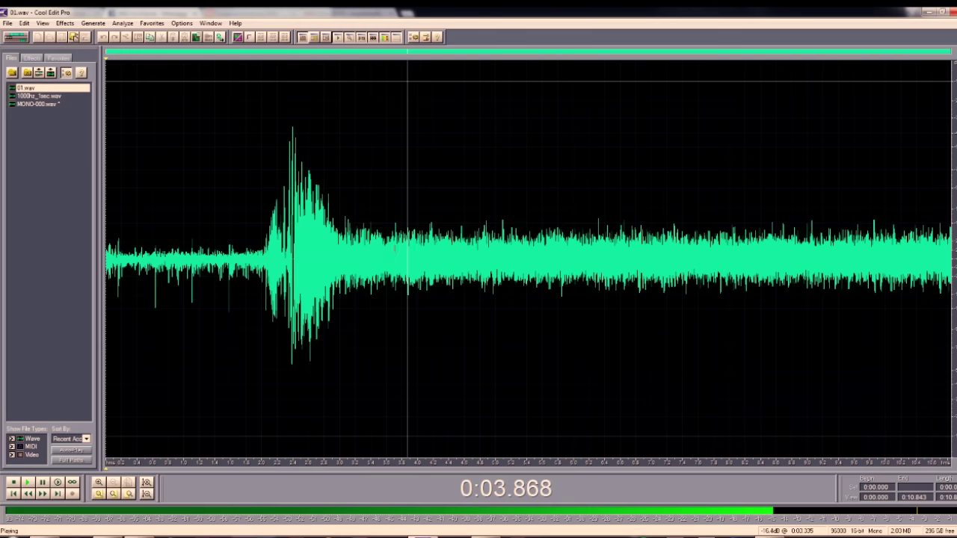
pyautogui.press('space')
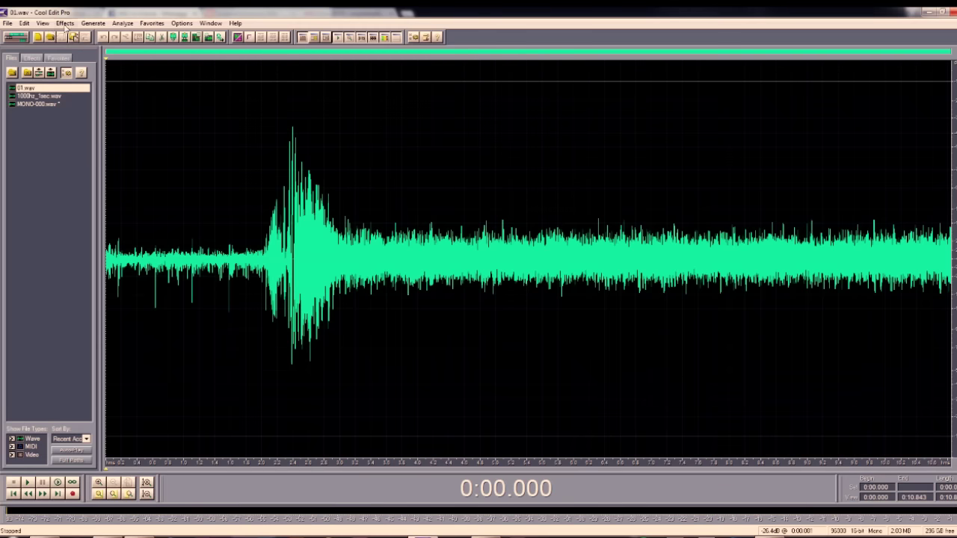
pyautogui.click(66, 25)
pyautogui.moveTo(103, 95)
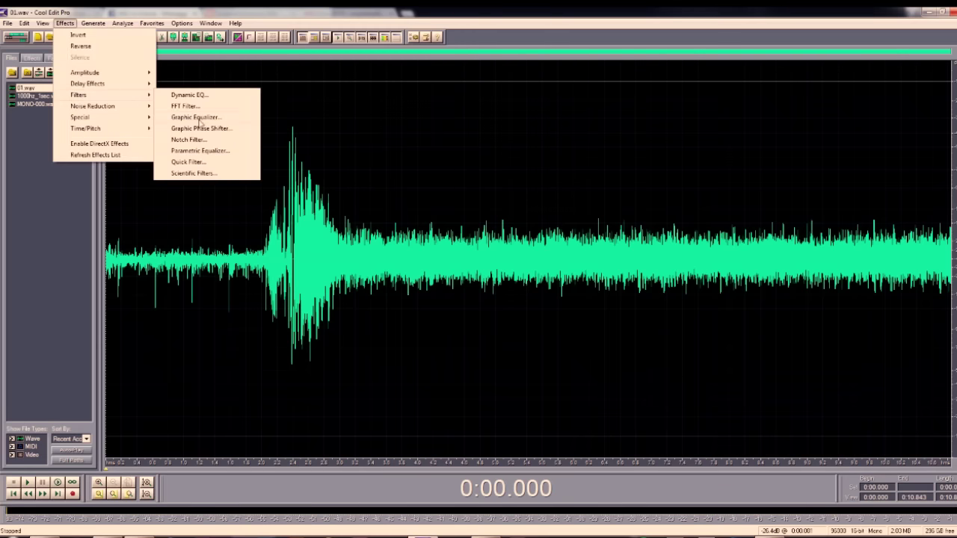
pyautogui.click(198, 118)
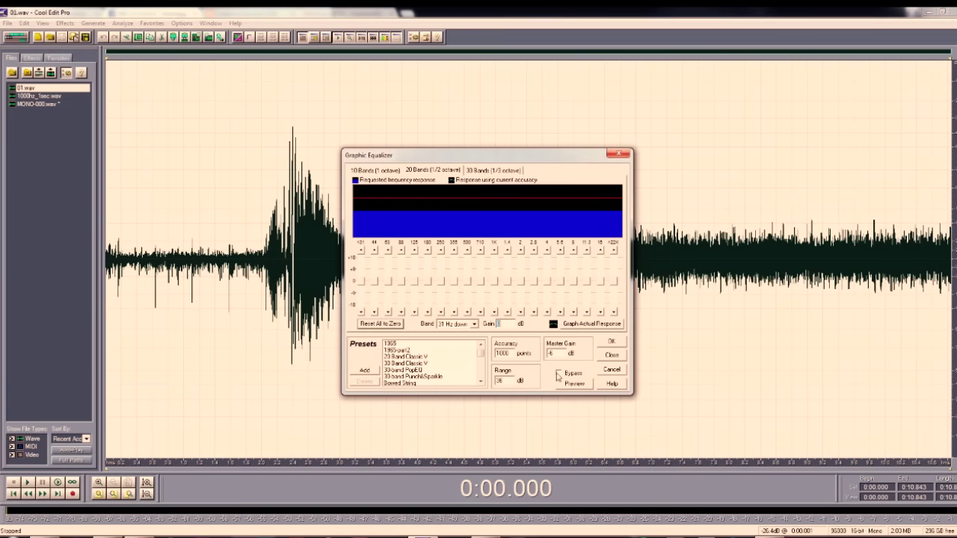
pyautogui.click(574, 383)
# Step: Boost the 20-band equalizer's bands from 125 Hz to 2.8 kHz, peaking at 355 Hz, and lower the band above 22 kHz
pyautogui.moveTo(493, 282)
pyautogui.mouseDown()
pyautogui.moveTo(495, 267)
pyautogui.moveTo(454, 270)
pyautogui.mouseUp()
pyautogui.moveTo(614, 282); pyautogui.dragTo(613, 287)
pyautogui.moveTo(533, 282); pyautogui.dragTo(534, 275)
pyautogui.moveTo(520, 281)
pyautogui.mouseDown()
pyautogui.moveTo(521, 273)
pyautogui.moveTo(494, 273)
pyautogui.mouseUp()
pyautogui.moveTo(467, 273); pyautogui.dragTo(441, 269)
pyautogui.moveTo(454, 270); pyautogui.dragTo(454, 264)
pyautogui.moveTo(427, 282); pyautogui.dragTo(428, 267)
pyautogui.moveTo(441, 269); pyautogui.dragTo(414, 274)
pyautogui.moveTo(494, 272); pyautogui.dragTo(508, 275)
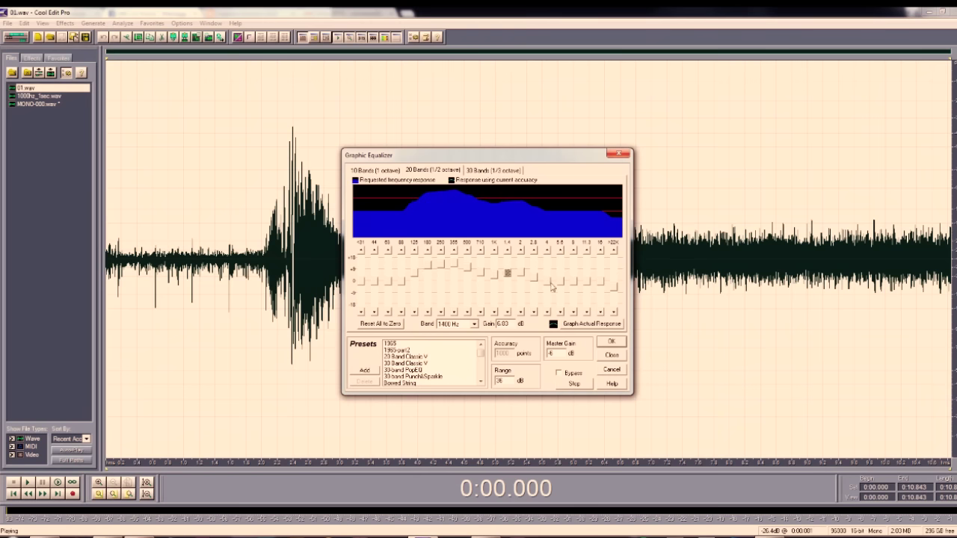
# Step: Lower the bands at 63 Hz and below and at 11.3 kHz and above, and apply the equalizer to 01.wav
pyautogui.moveTo(613, 289)
pyautogui.mouseDown()
pyautogui.moveTo(613, 304)
pyautogui.moveTo(587, 296)
pyautogui.mouseUp()
pyautogui.moveTo(362, 281)
pyautogui.mouseDown()
pyautogui.moveTo(360, 305)
pyautogui.moveTo(388, 287)
pyautogui.mouseUp()
pyautogui.click(613, 343)
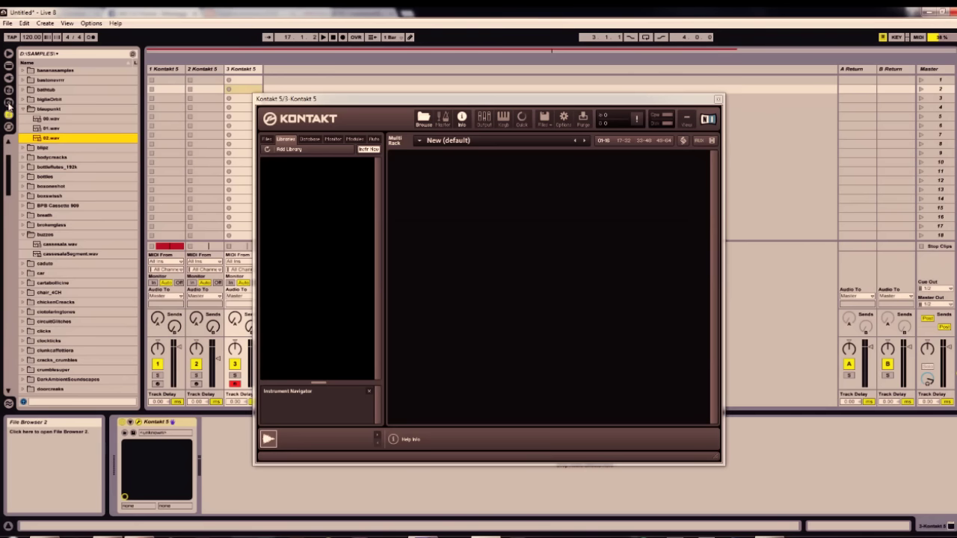
# Step: In Ableton Live, load 02.wav from the blaupunkt folder into the third track's Kontakt and set its source to time machine pro
pyautogui.moveTo(38, 139); pyautogui.dragTo(515, 259)
pyautogui.press('a')
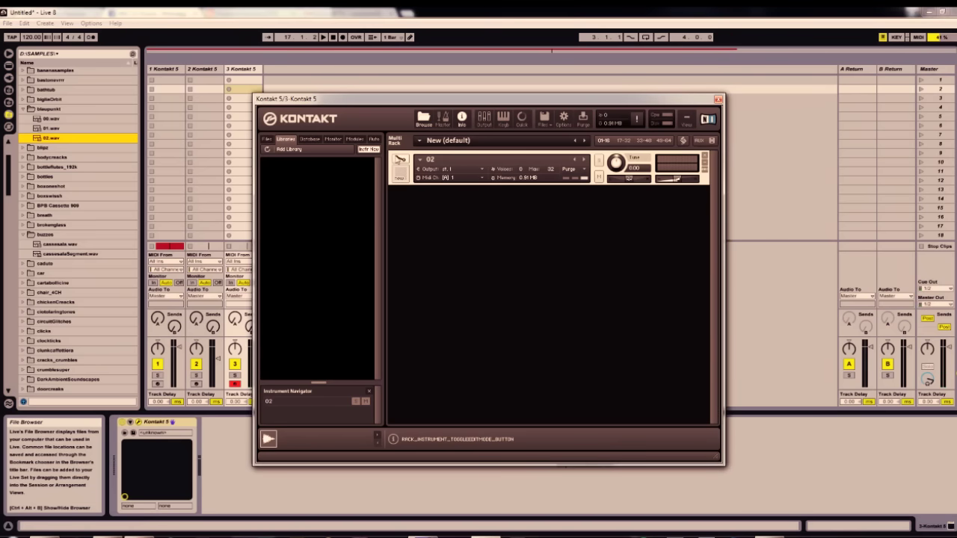
pyautogui.click(400, 160)
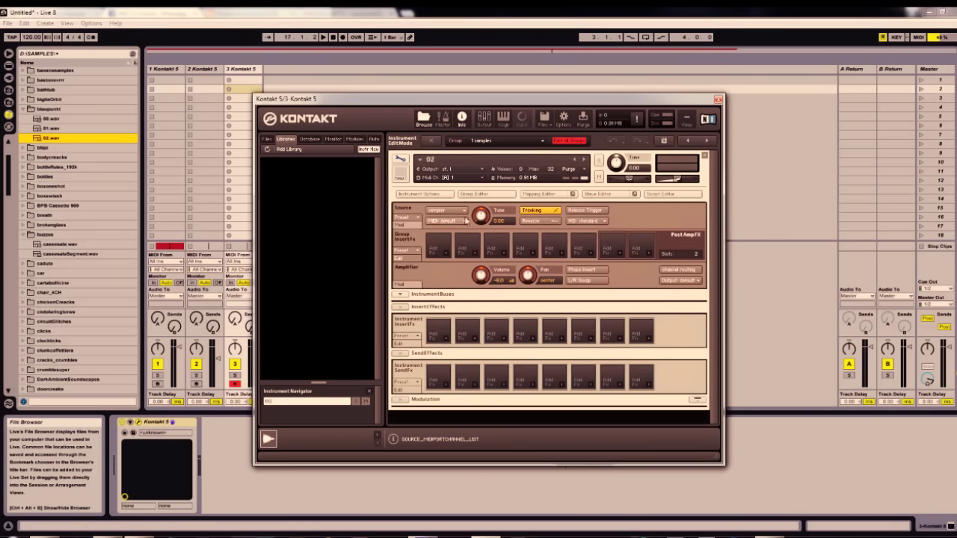
pyautogui.click(461, 213)
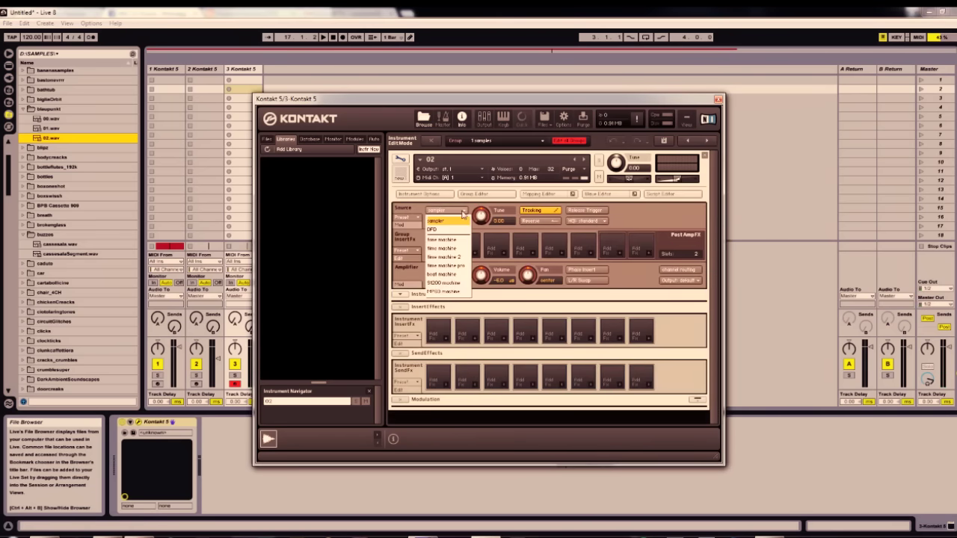
pyautogui.click(447, 266)
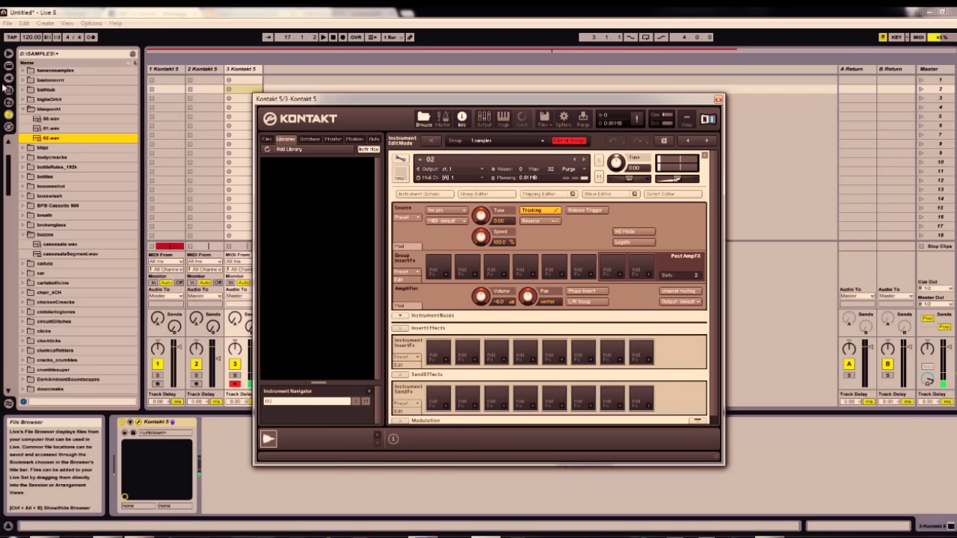
# Step: Add an API-560 Mono equalizer from WaveShell-VST 7.1 after Kontakt on the third track
pyautogui.click(8, 78)
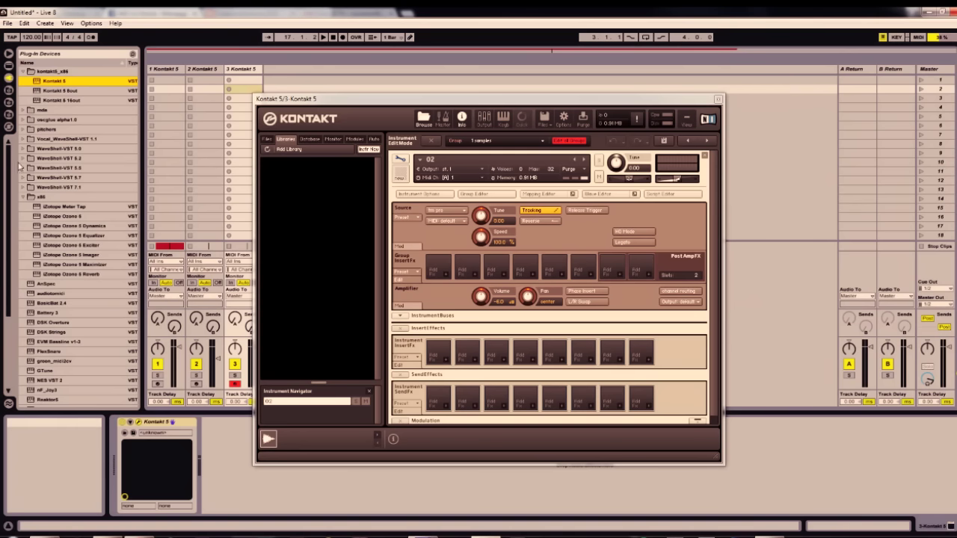
pyautogui.click(24, 187)
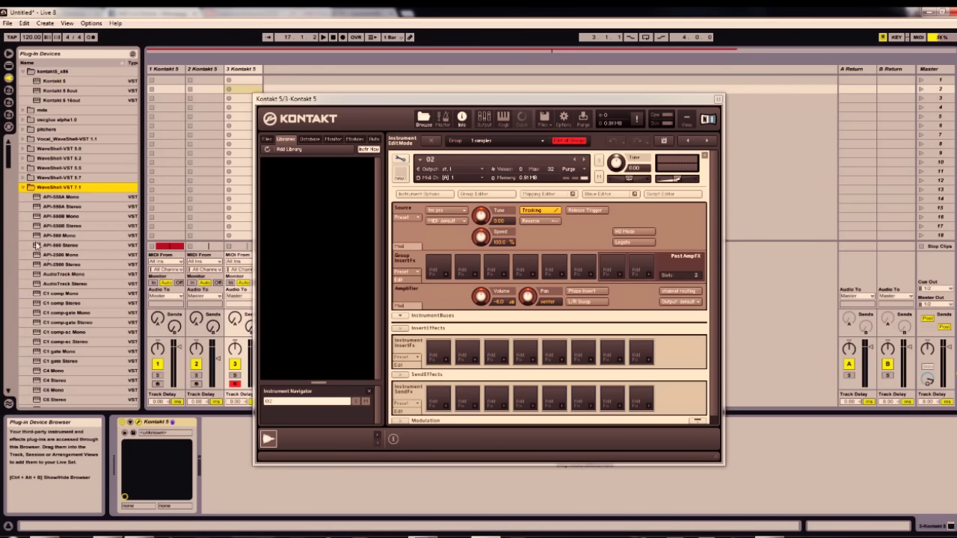
pyautogui.doubleClick(36, 236)
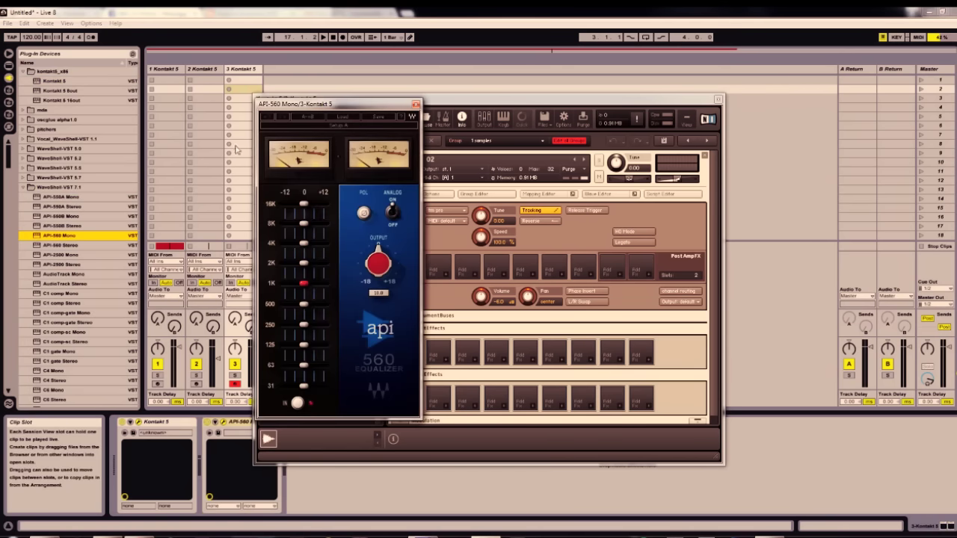
pyautogui.click(354, 489)
# Step: Boost the API-560's 250 Hz, 500 Hz, 1K, 2K and 4K bands
pyautogui.moveTo(305, 265); pyautogui.dragTo(318, 283)
pyautogui.moveTo(304, 243); pyautogui.dragTo(318, 243)
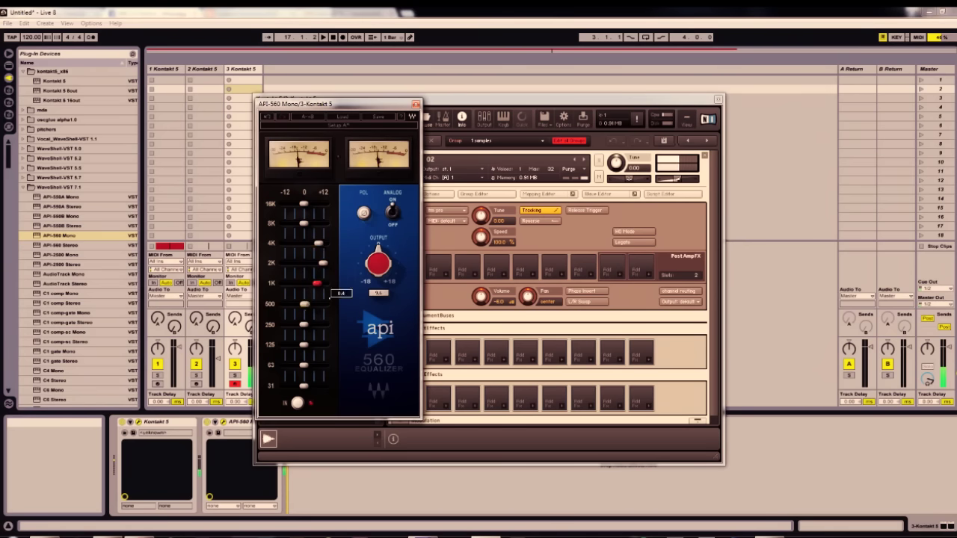
pyautogui.moveTo(317, 284); pyautogui.dragTo(316, 324)
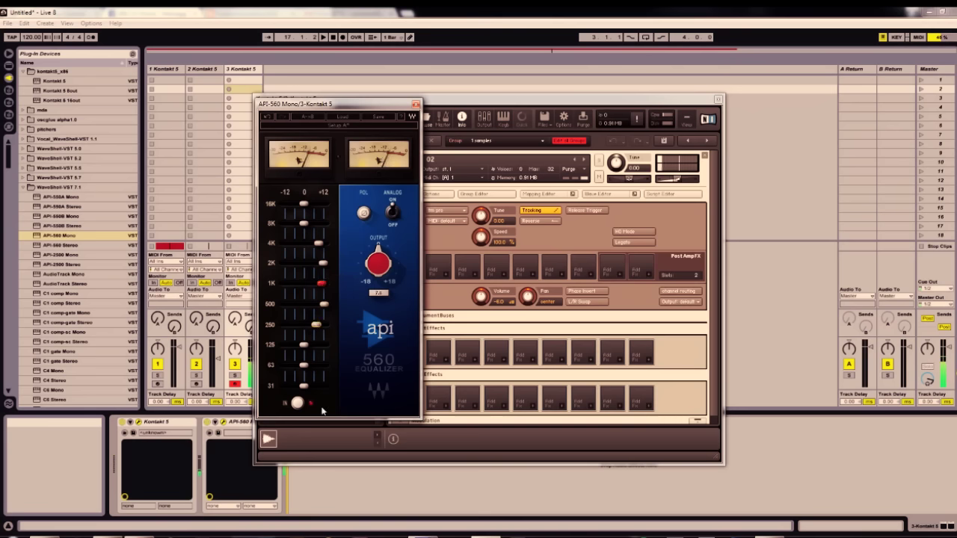
# Step: Cut the API-560's 16K and 8K bands, trim the 4K and 2K boosts, slightly lower 31 Hz, and close both plug-in windows
pyautogui.click(305, 206)
pyautogui.moveTo(305, 206); pyautogui.dragTo(320, 263)
pyautogui.moveTo(324, 305); pyautogui.dragTo(324, 305)
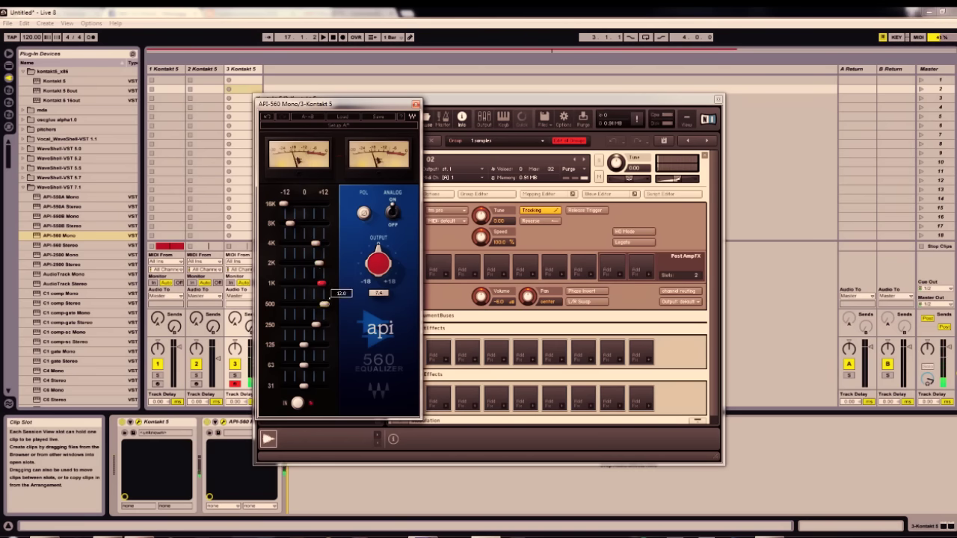
pyautogui.click(364, 488)
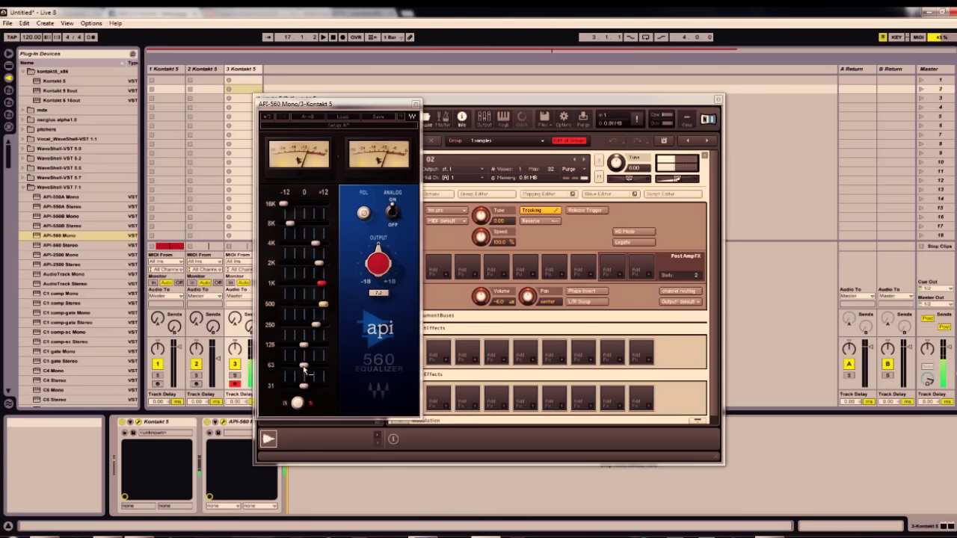
pyautogui.click(304, 366)
pyautogui.moveTo(304, 386); pyautogui.dragTo(300, 386)
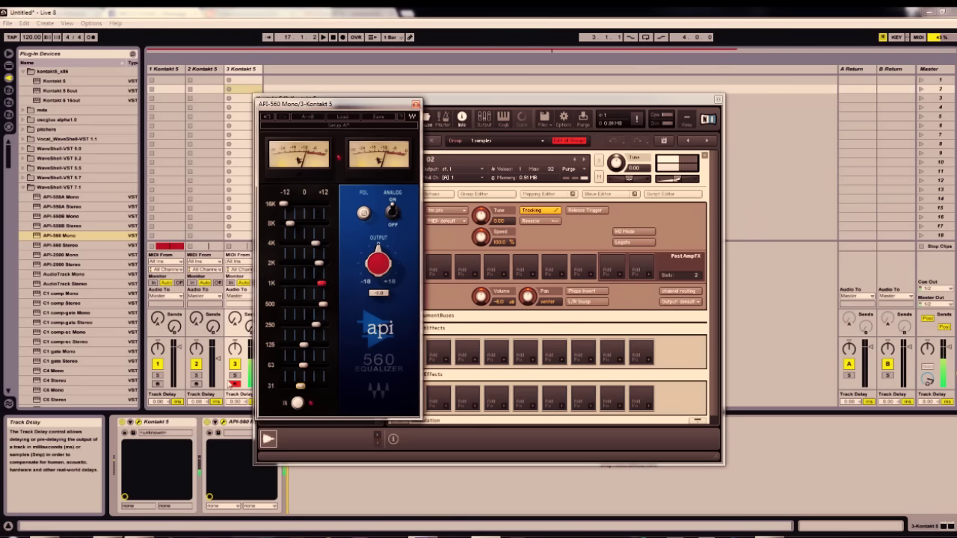
pyautogui.click(416, 105)
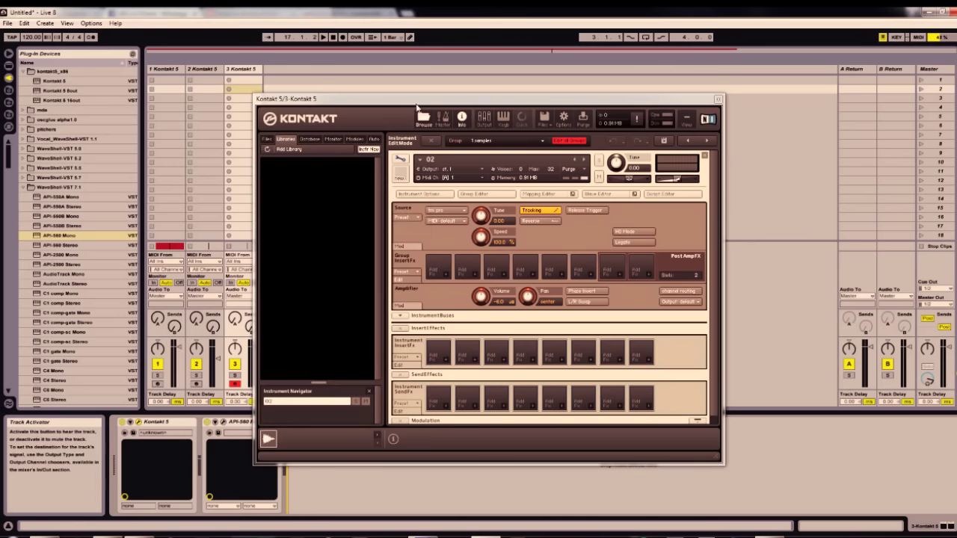
pyautogui.click(718, 100)
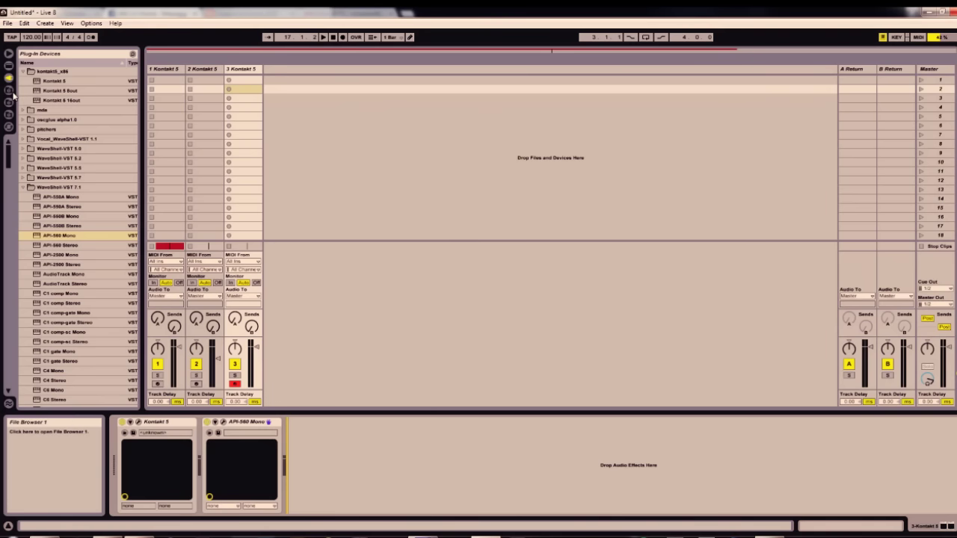
# Step: Group the API-560 into an Audio Effect Rack, name its chain "direct" and remove the equalizer from that chain
pyautogui.click(242, 423)
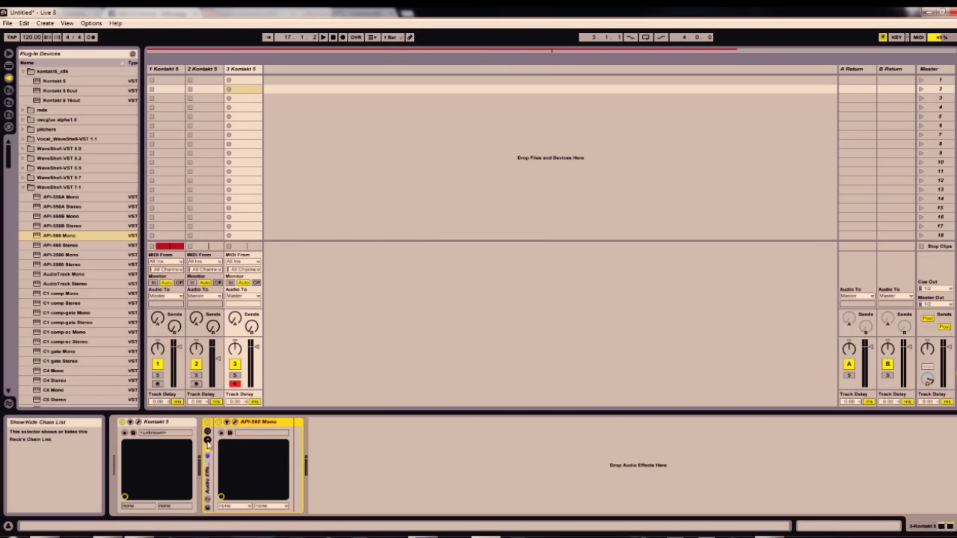
pyautogui.hotkey('ctrl', 'g')
pyautogui.click(239, 447)
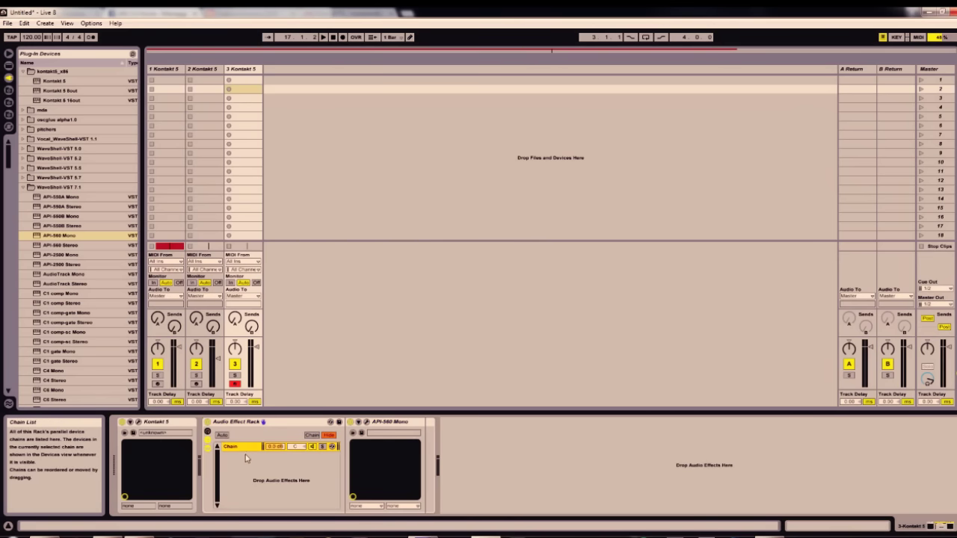
pyautogui.hotkey('ctrl', 'r')
pyautogui.write('a')
# Step: Create a second chain in the Audio Effect Rack and name it "reverb"
pyautogui.rightClick(245, 451)
pyautogui.rightClick(243, 464)
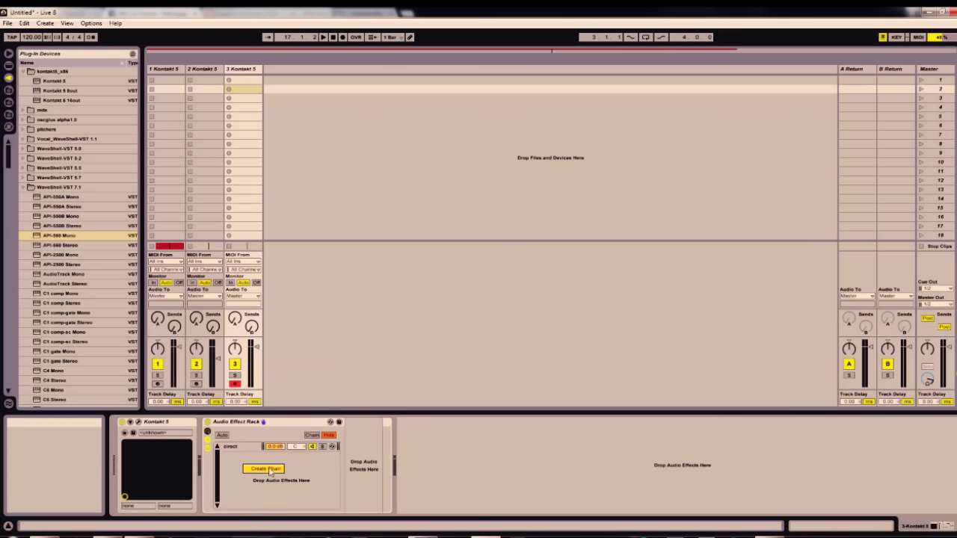
pyautogui.click(254, 468)
pyautogui.hotkey('ctrl', 'r')
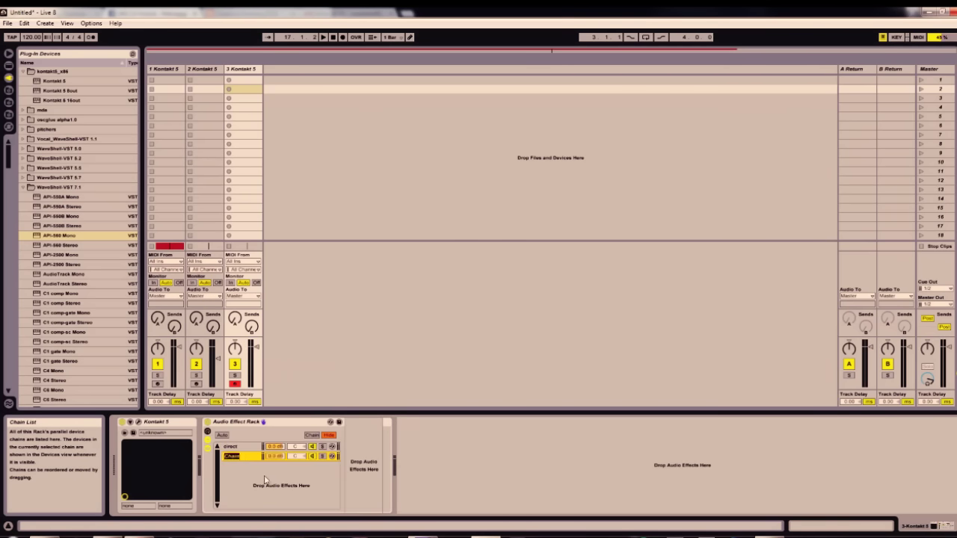
pyautogui.write('reverb')
pyautogui.doubleClick(247, 459)
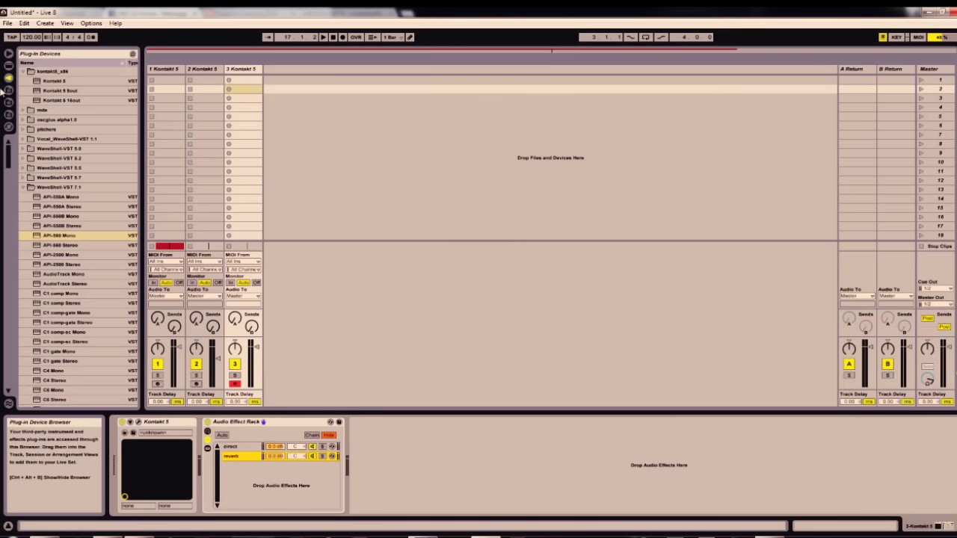
# Step: Add an EQ Eight from Live's audio effects to the rack's reverb chain
pyautogui.click(7, 66)
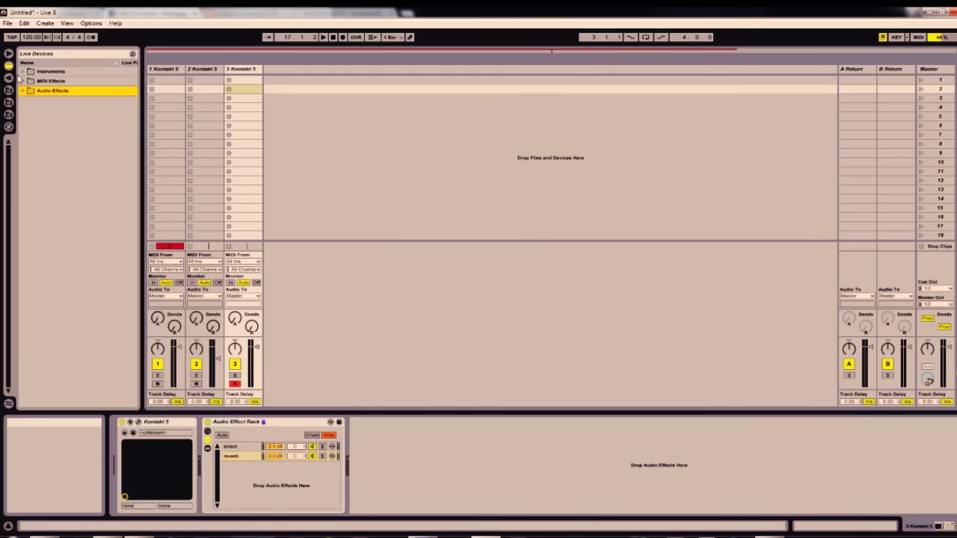
pyautogui.click(23, 91)
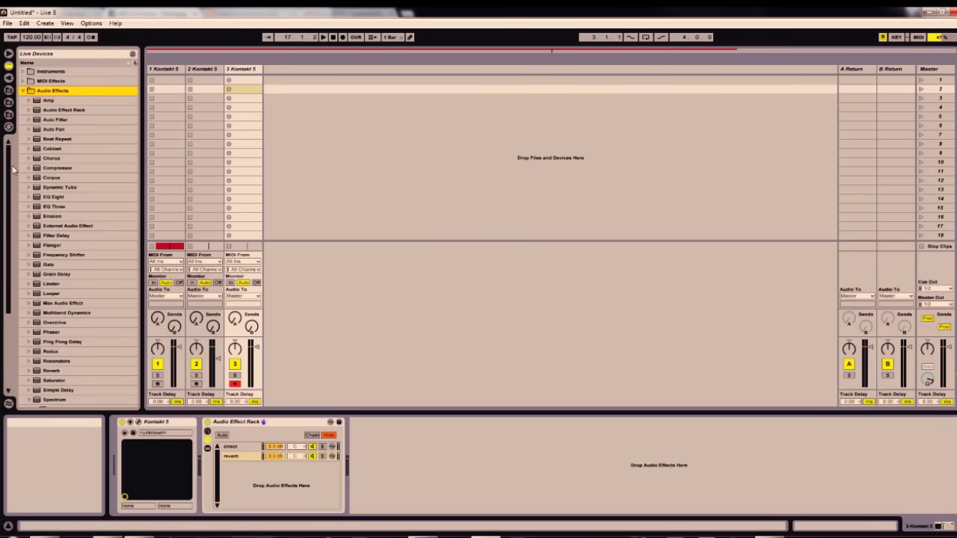
pyautogui.scroll(-3, 7, 171)
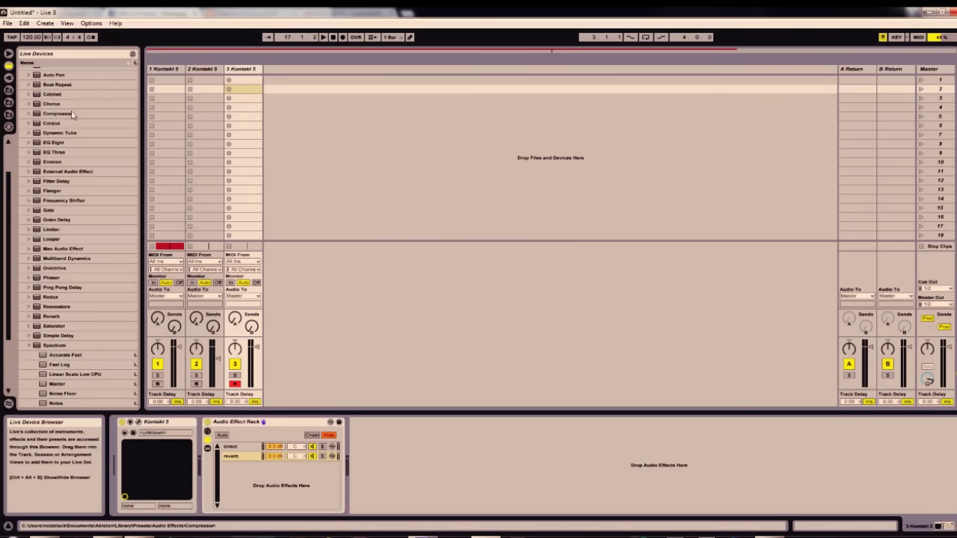
pyautogui.doubleClick(38, 143)
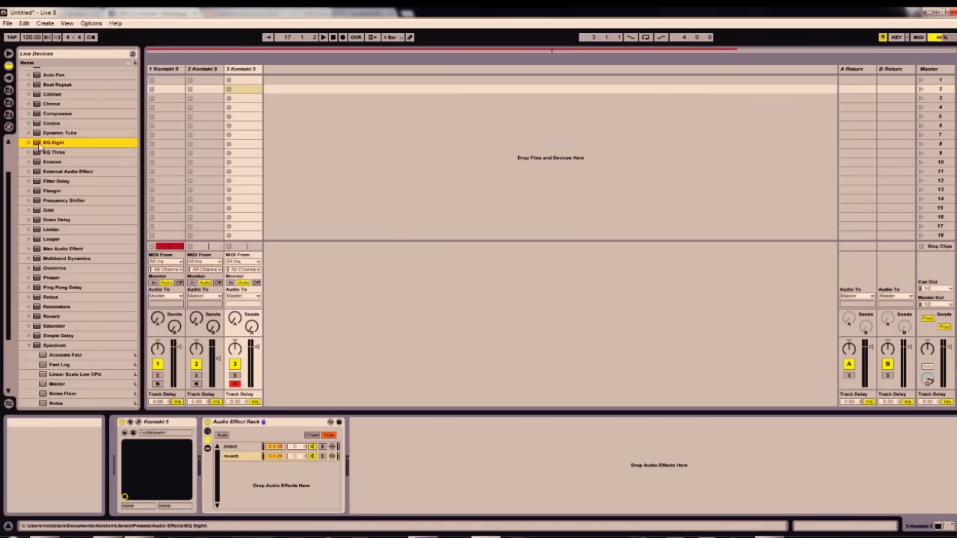
pyautogui.click(256, 456)
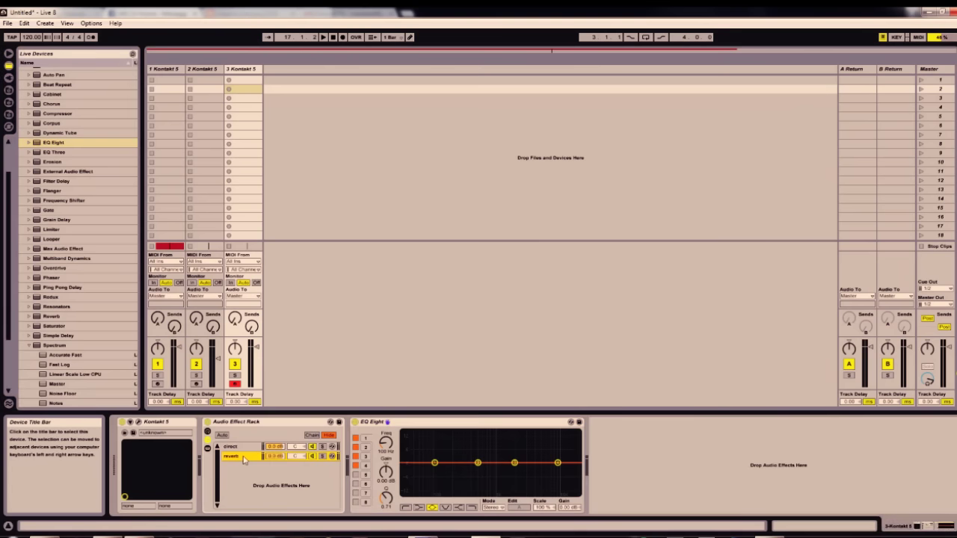
# Step: Place the EQ Eight inside the rack's reverb chain and solo that chain
pyautogui.moveTo(527, 426); pyautogui.dragTo(365, 456)
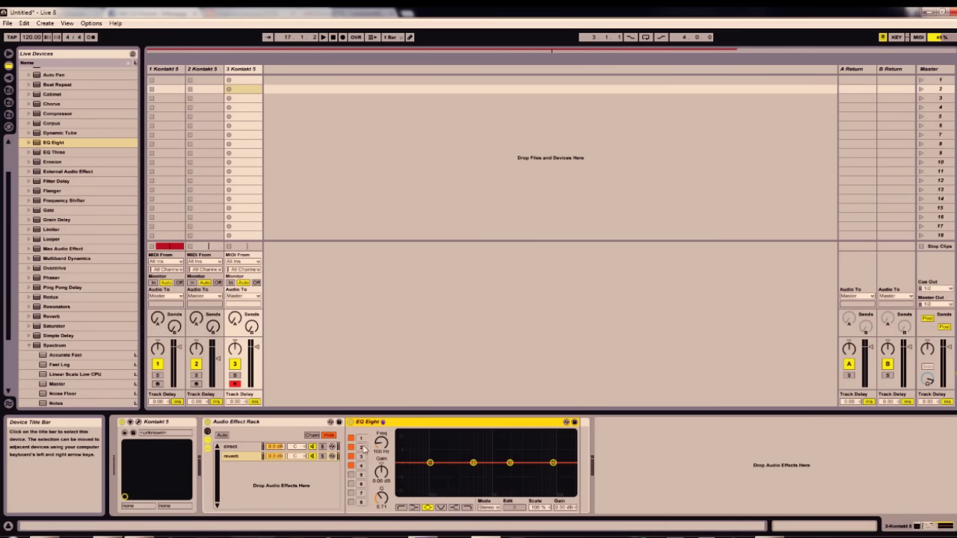
pyautogui.click(322, 457)
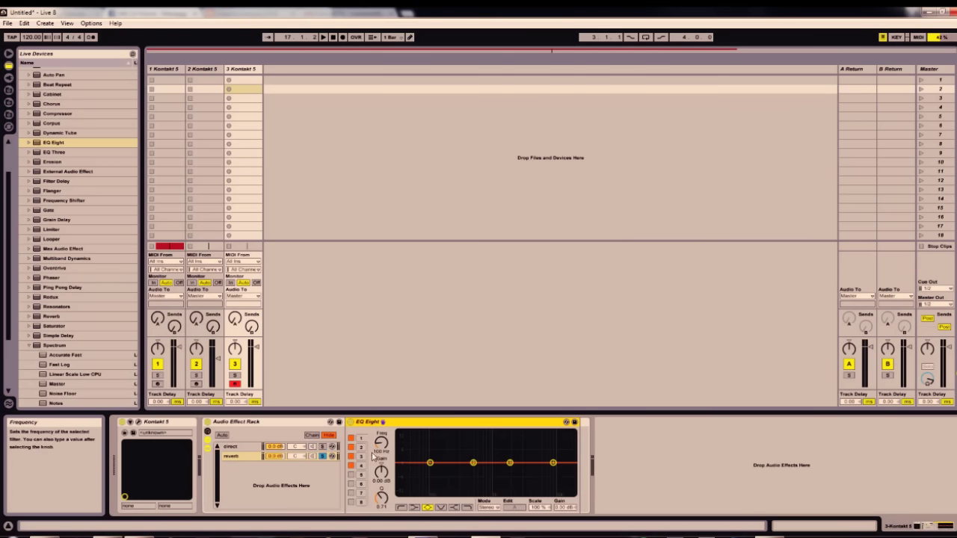
# Step: Boost EQ Eight's band 2 strongly, and switch band 1 to a low cut and band 4 to a high cut
pyautogui.moveTo(473, 462); pyautogui.dragTo(524, 435)
pyautogui.click(430, 463)
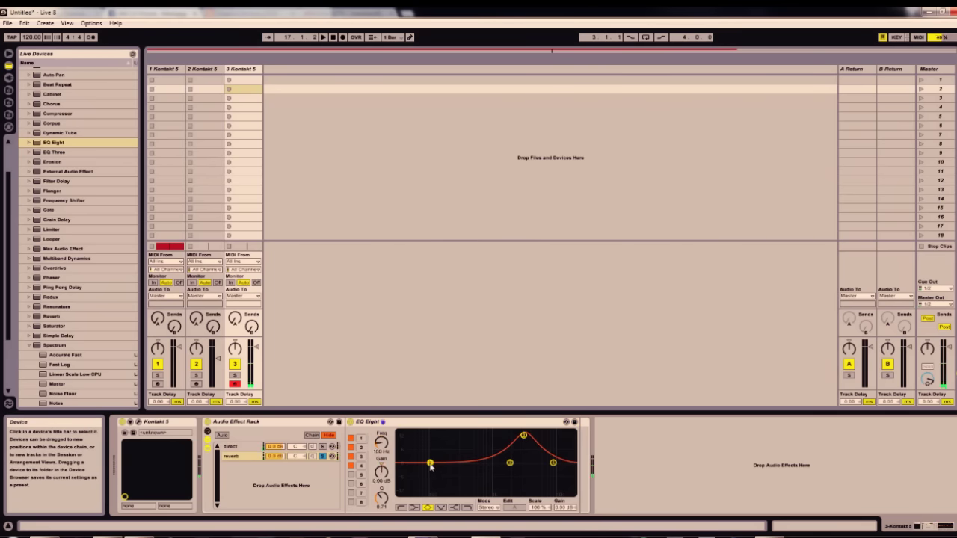
pyautogui.click(402, 508)
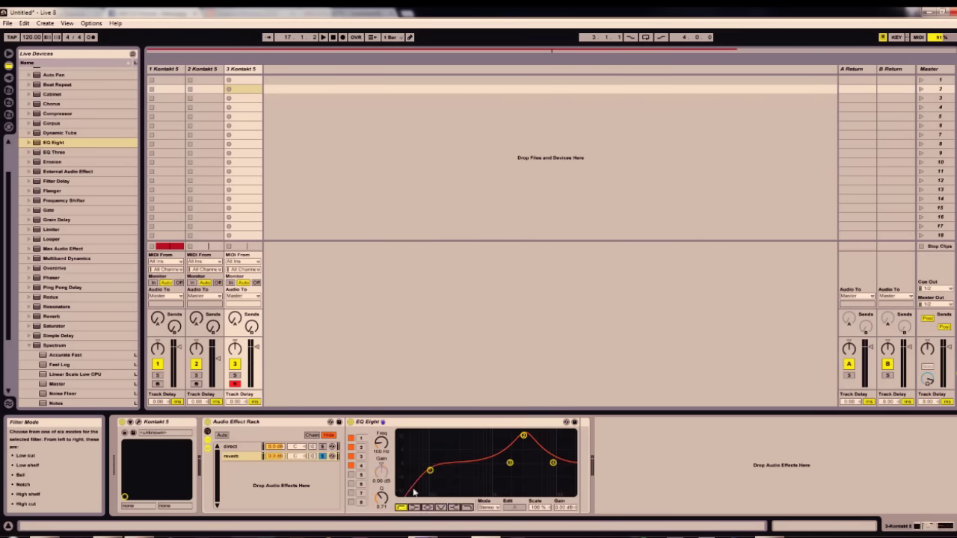
pyautogui.moveTo(431, 471); pyautogui.dragTo(433, 471)
pyautogui.click(553, 463)
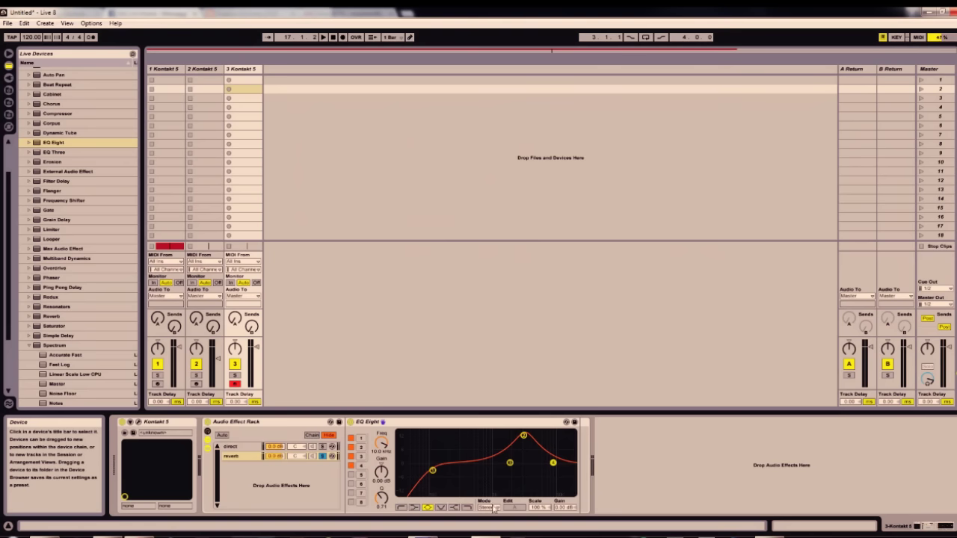
pyautogui.click(468, 507)
# Step: Narrow the EQ Eight curve by pulling both cut filters inward around band 2's boost, centred at about 1.58 kHz
pyautogui.moveTo(523, 438)
pyautogui.mouseDown()
pyautogui.moveTo(507, 441)
pyautogui.moveTo(547, 438)
pyautogui.moveTo(487, 438)
pyautogui.moveTo(520, 438)
pyautogui.mouseUp()
pyautogui.moveTo(433, 471); pyautogui.dragTo(471, 472)
pyautogui.moveTo(520, 438)
pyautogui.mouseDown()
pyautogui.moveTo(540, 433)
pyautogui.moveTo(507, 435)
pyautogui.mouseUp()
pyautogui.moveTo(552, 471); pyautogui.dragTo(527, 471)
pyautogui.moveTo(507, 435); pyautogui.dragTo(504, 439)
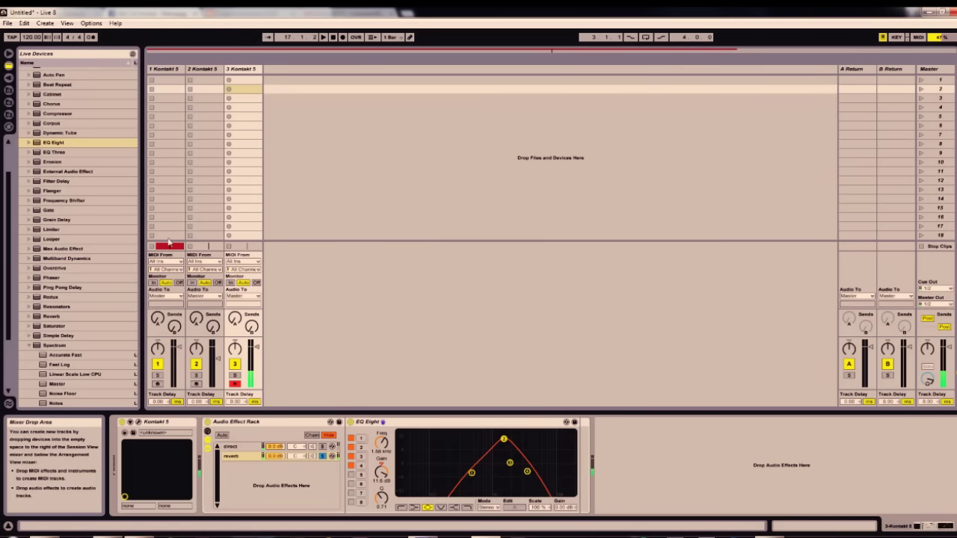
# Step: Add the RVerb Mono/Stereo plug-in and place it right after the EQ Eight inside the reverb chain
pyautogui.click(8, 77)
pyautogui.moveTo(8, 157); pyautogui.dragTo(11, 315)
pyautogui.doubleClick(38, 336)
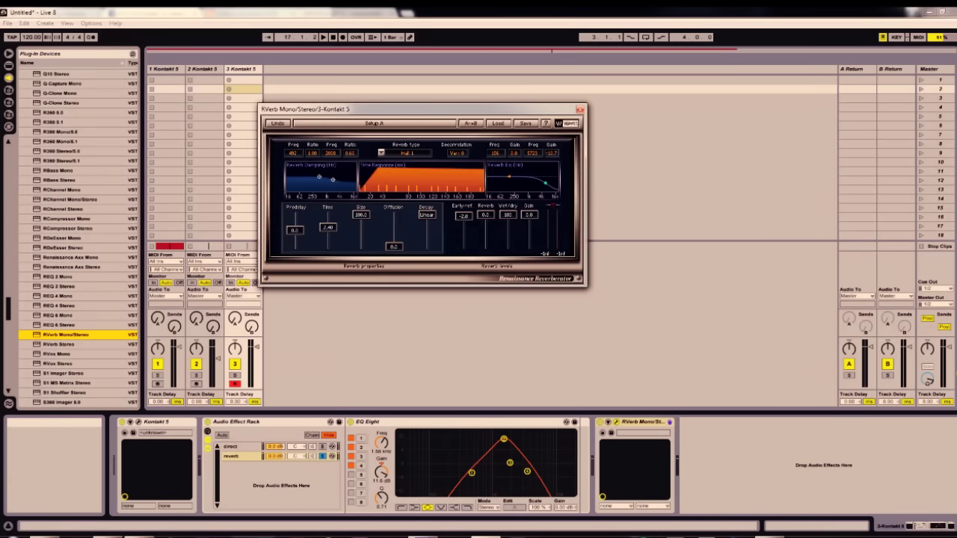
pyautogui.click(651, 422)
pyautogui.moveTo(581, 432); pyautogui.dragTo(580, 433)
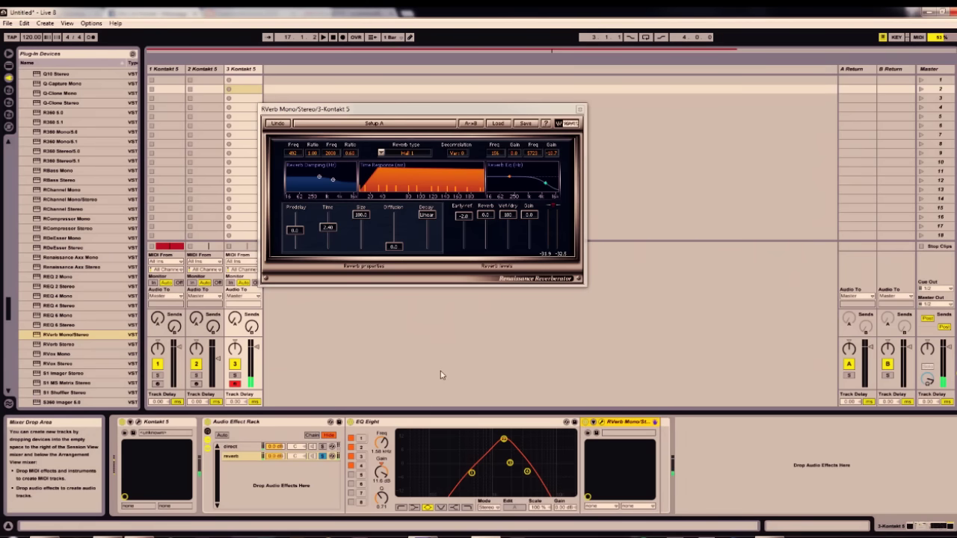
# Step: Set RVerb's reverb type to Church and its wet/dry mix to 71
pyautogui.click(381, 153)
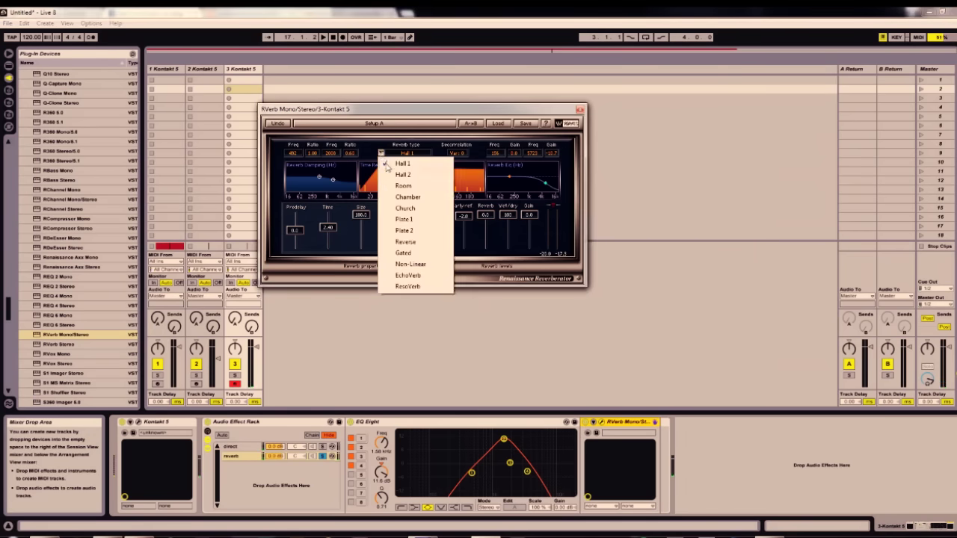
pyautogui.click(421, 212)
pyautogui.click(442, 334)
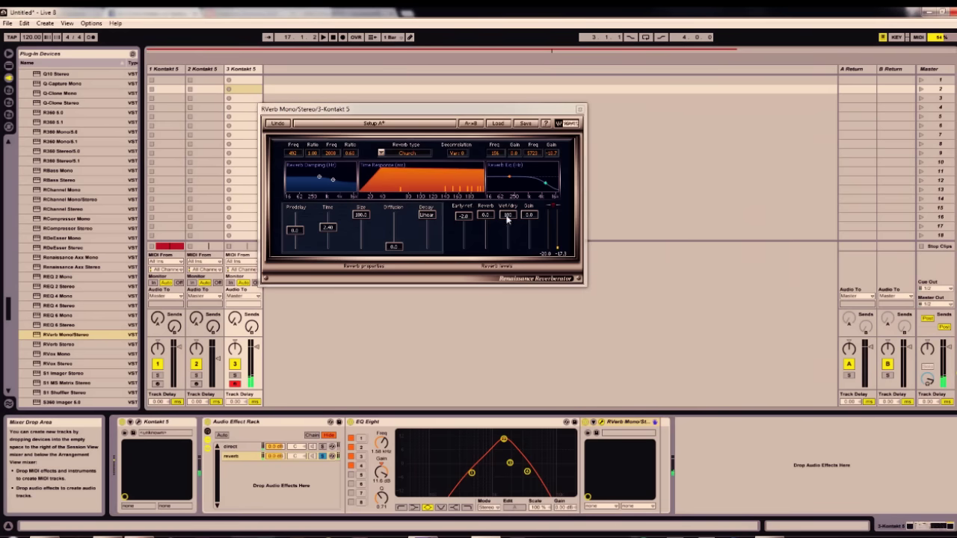
pyautogui.moveTo(507, 218); pyautogui.dragTo(507, 223)
pyautogui.moveTo(508, 222); pyautogui.dragTo(507, 224)
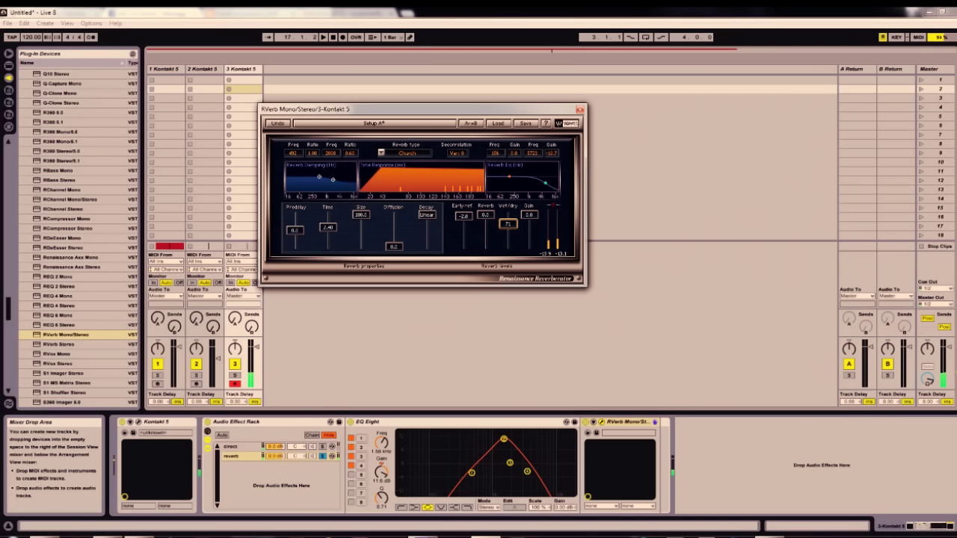
# Step: Lengthen RVerb's time to just over 4 seconds, and raise the high-frequency damping ratio and the high reverb EQ band
pyautogui.moveTo(329, 229); pyautogui.dragTo(333, 177)
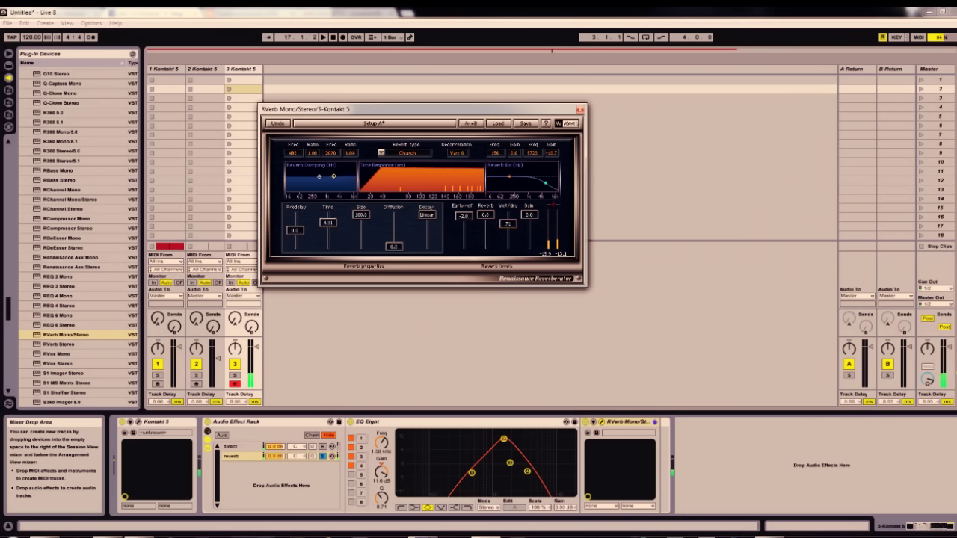
pyautogui.moveTo(545, 185)
pyautogui.mouseDown()
pyautogui.moveTo(535, 178)
pyautogui.moveTo(552, 172)
pyautogui.moveTo(542, 175)
pyautogui.mouseUp()
pyautogui.click(503, 336)
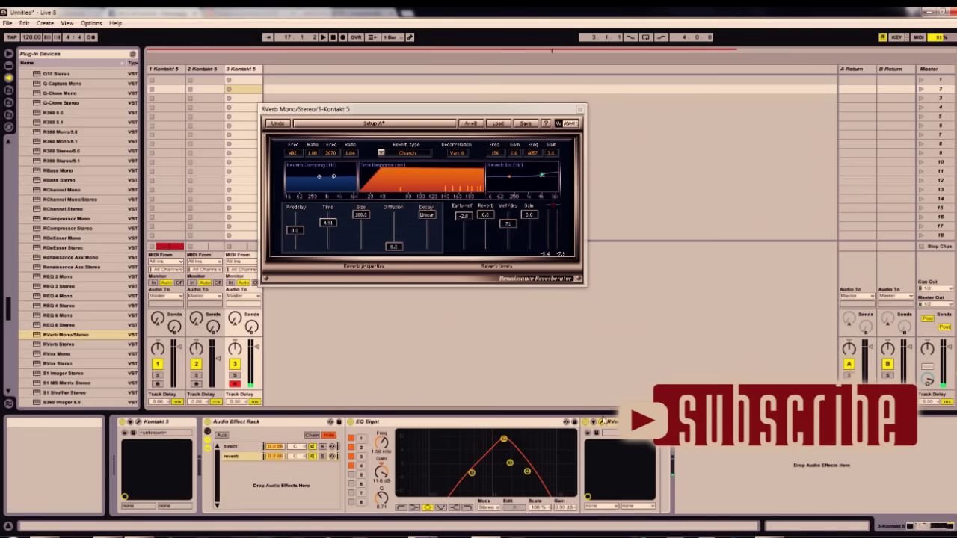
# Step: Add iZotope Ozone 5 Imager from the x86 plug-in folder after RVerb in the reverb chain
pyautogui.click(8, 91)
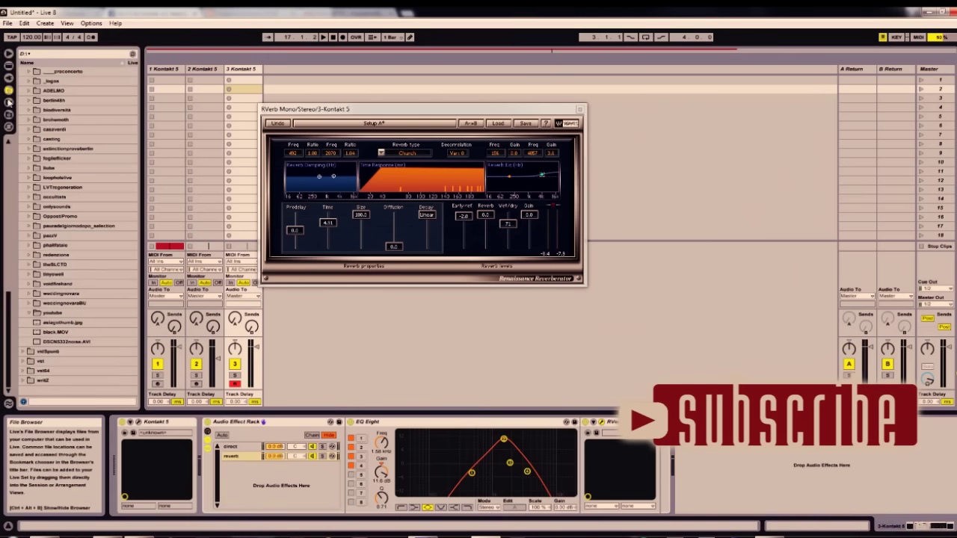
pyautogui.click(9, 102)
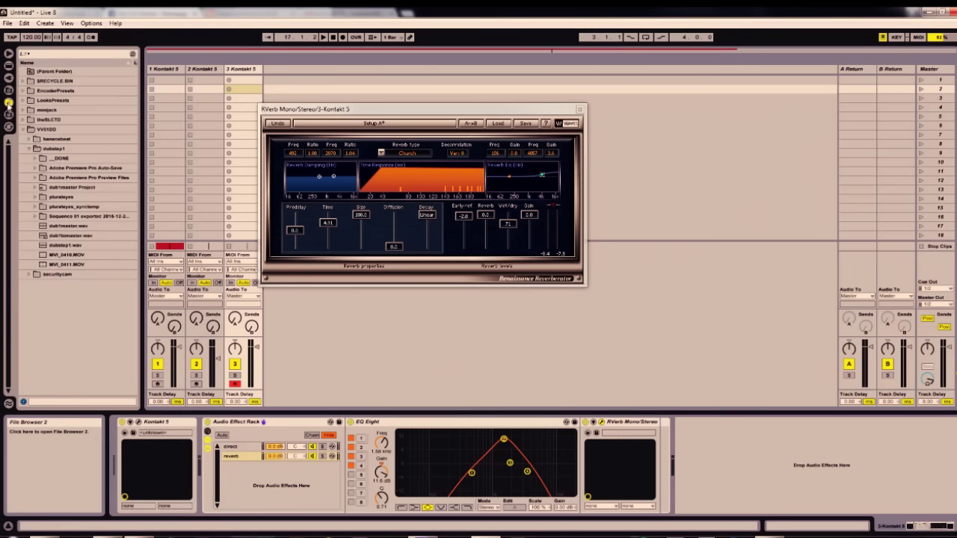
pyautogui.click(8, 77)
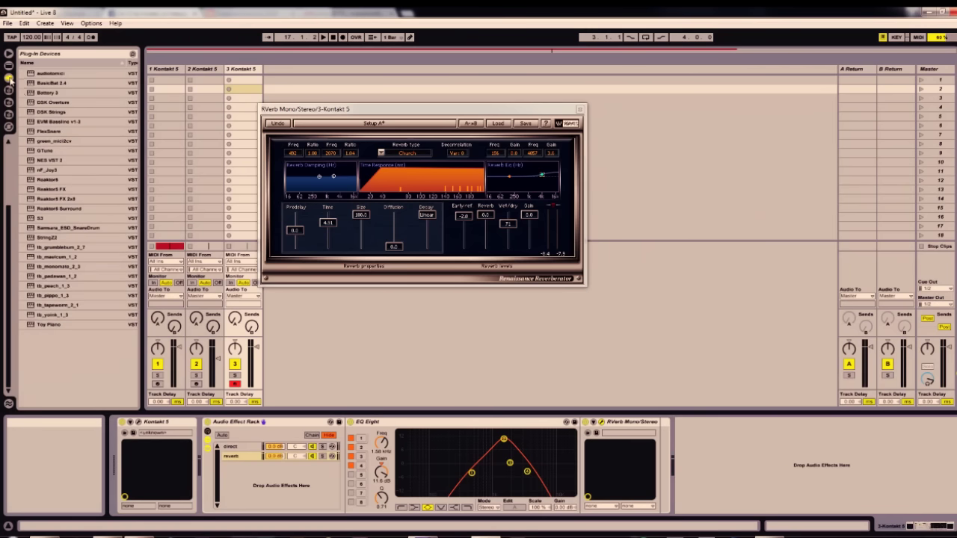
pyautogui.scroll(4, 30, 169)
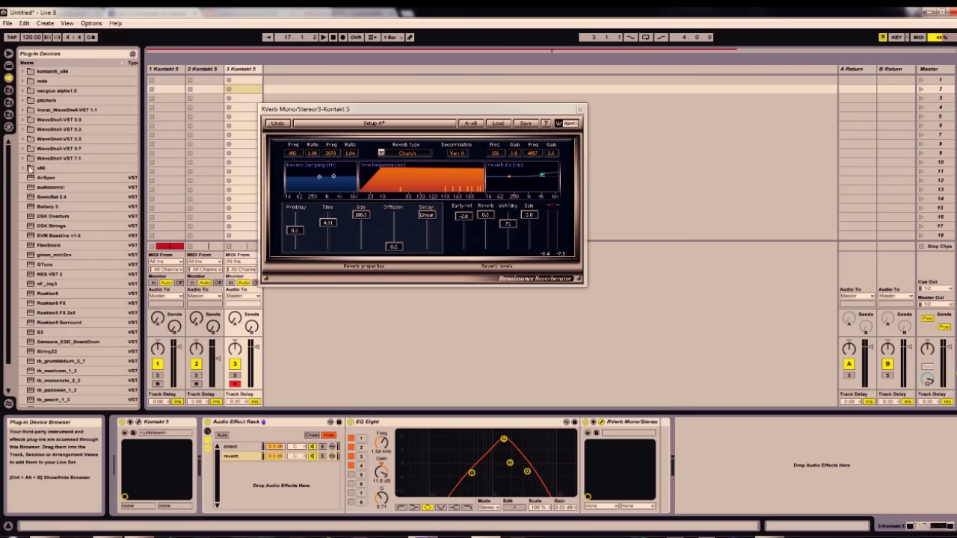
pyautogui.click(30, 169)
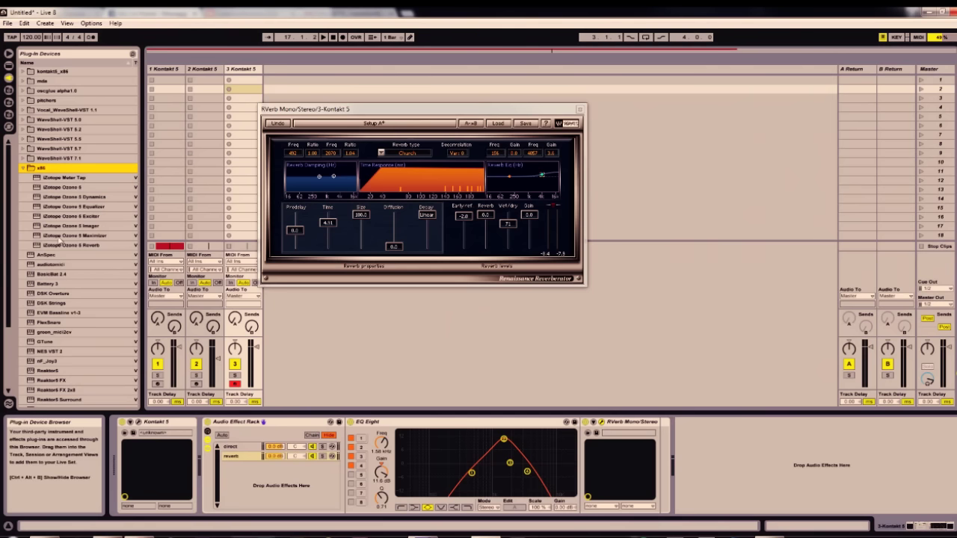
pyautogui.click(38, 226)
pyautogui.doubleClick(36, 226)
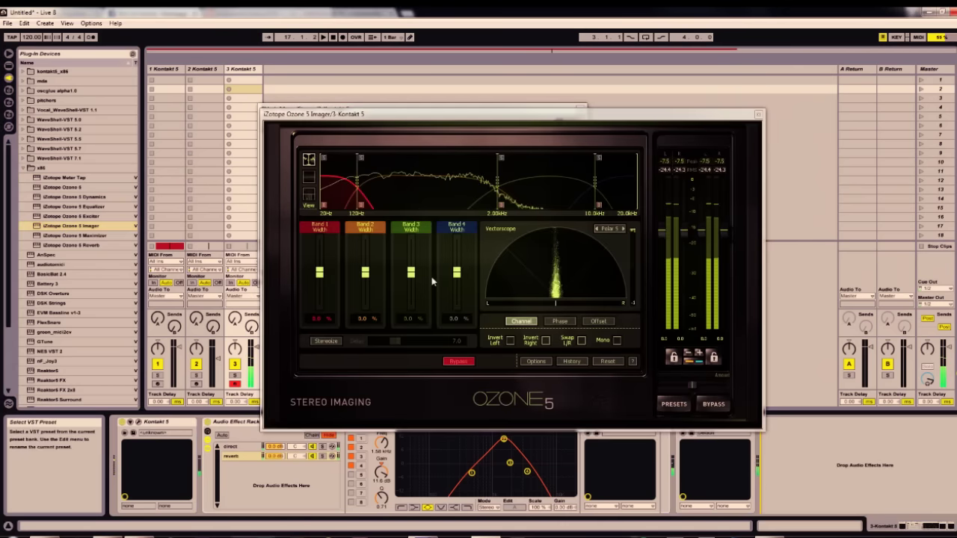
# Step: Widen the Imager's bands 1, 2 and 3 to about 69%, 94% and 36%, and compare the result with bypass
pyautogui.moveTo(412, 273); pyautogui.dragTo(372, 246)
pyautogui.moveTo(323, 273); pyautogui.dragTo(321, 252)
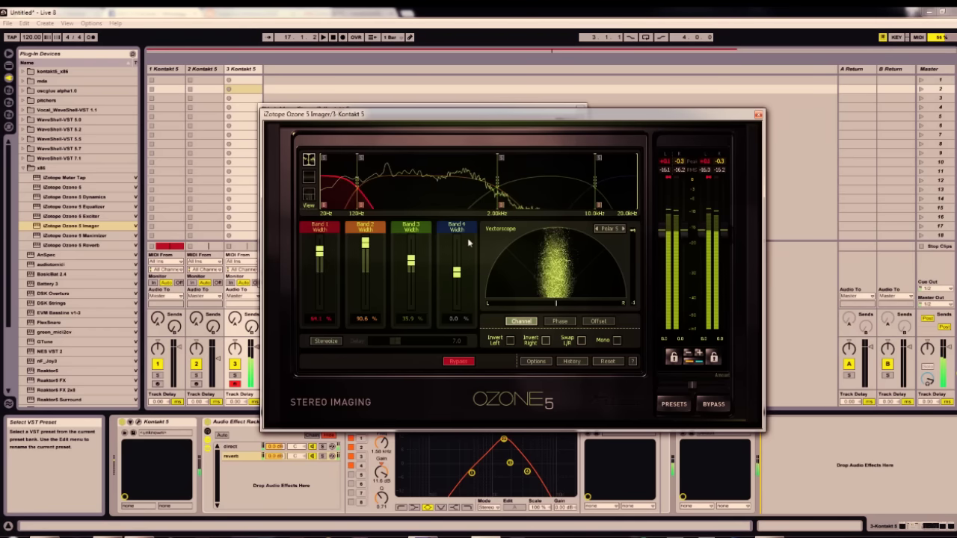
pyautogui.click(713, 405)
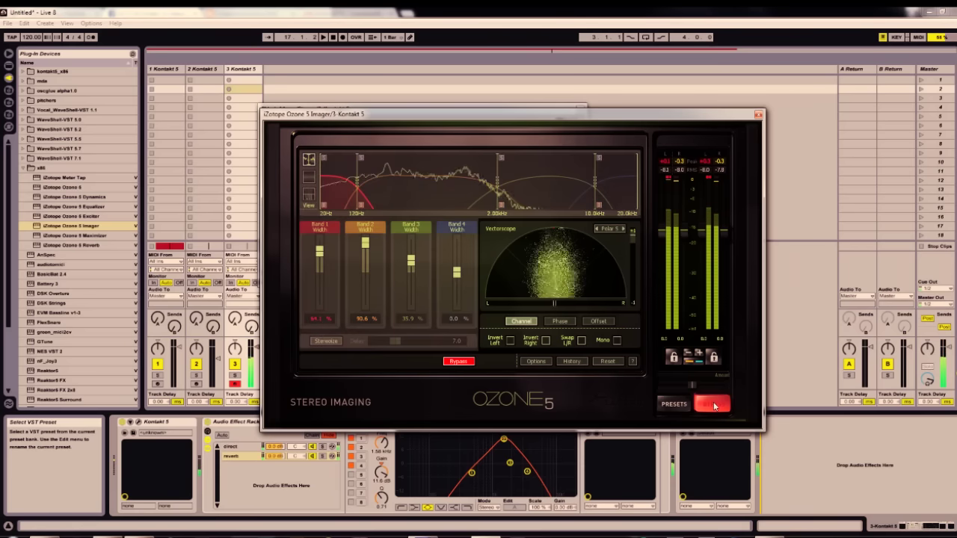
pyautogui.click(713, 405)
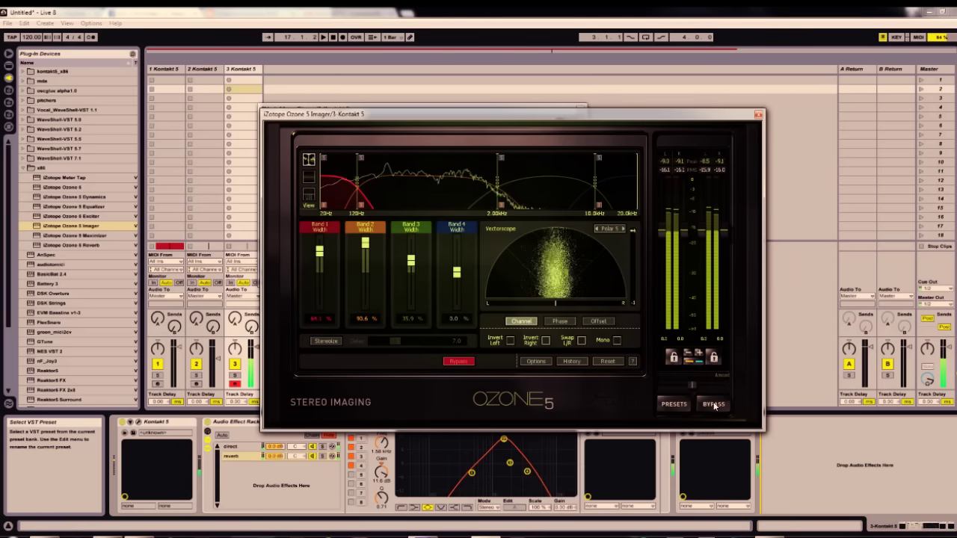
pyautogui.click(713, 404)
pyautogui.click(713, 404)
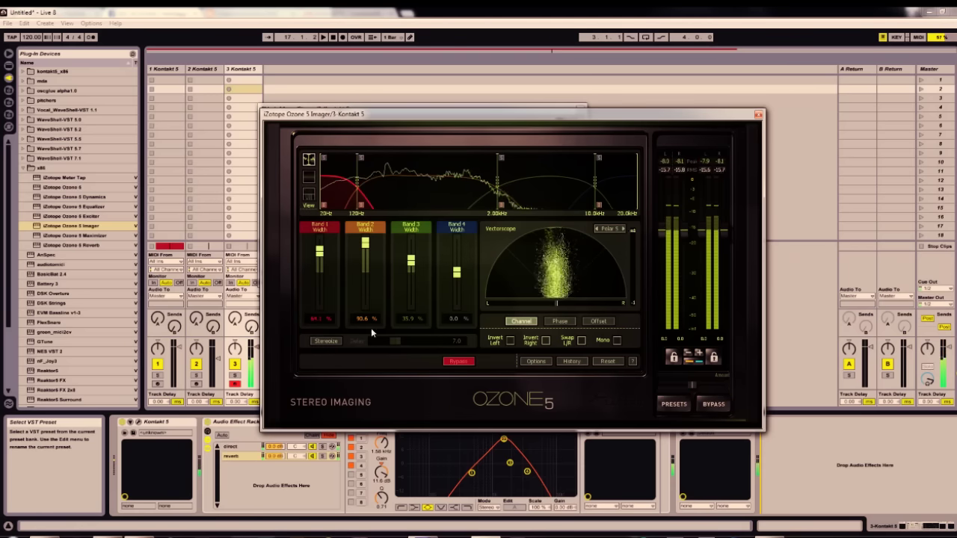
# Step: Set the Imager's Band 3 width to about 72% and close its window
pyautogui.moveTo(410, 260); pyautogui.dragTo(411, 248)
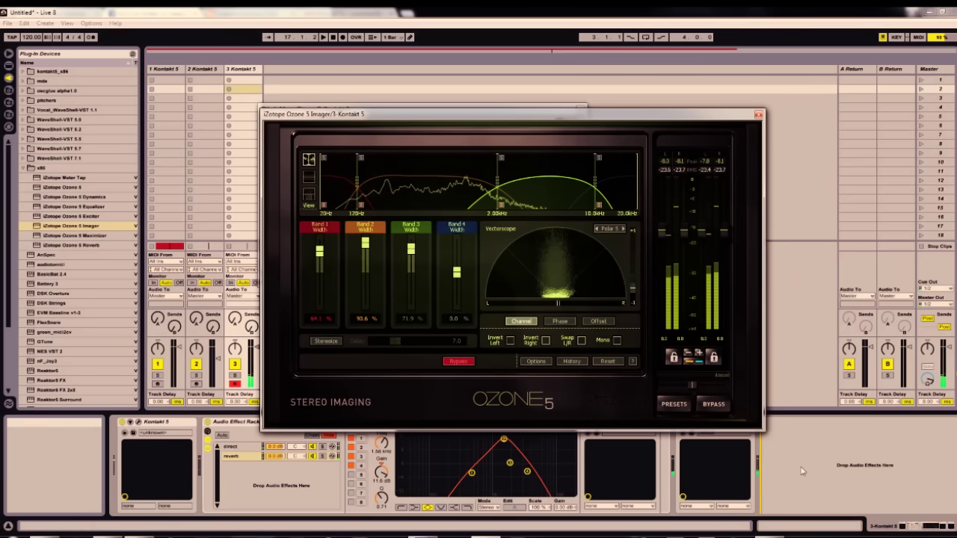
pyautogui.click(758, 114)
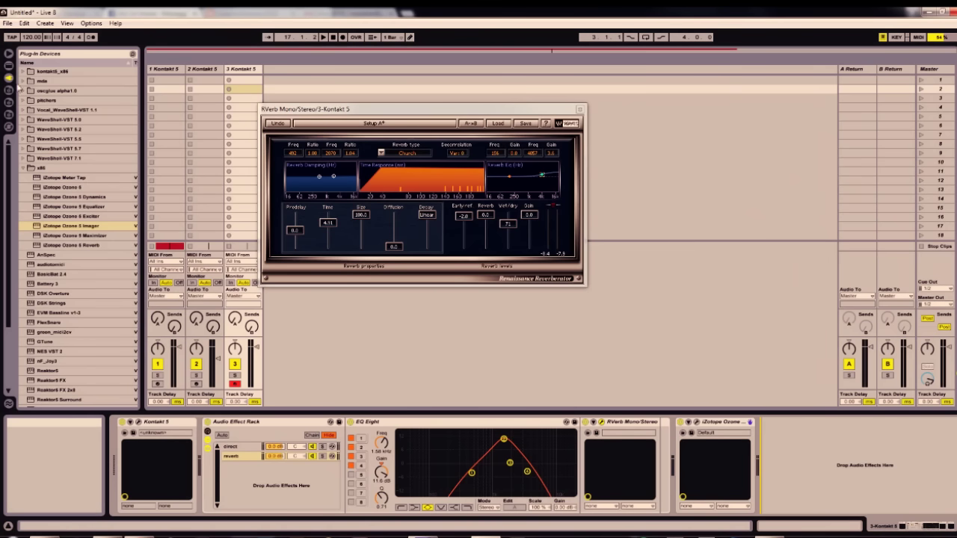
# Step: Add GTR Stomp 2 Stereo from the WaveShell-VST 7.1 folder after the Imager and move its window away from RVerb's controls
pyautogui.click(23, 159)
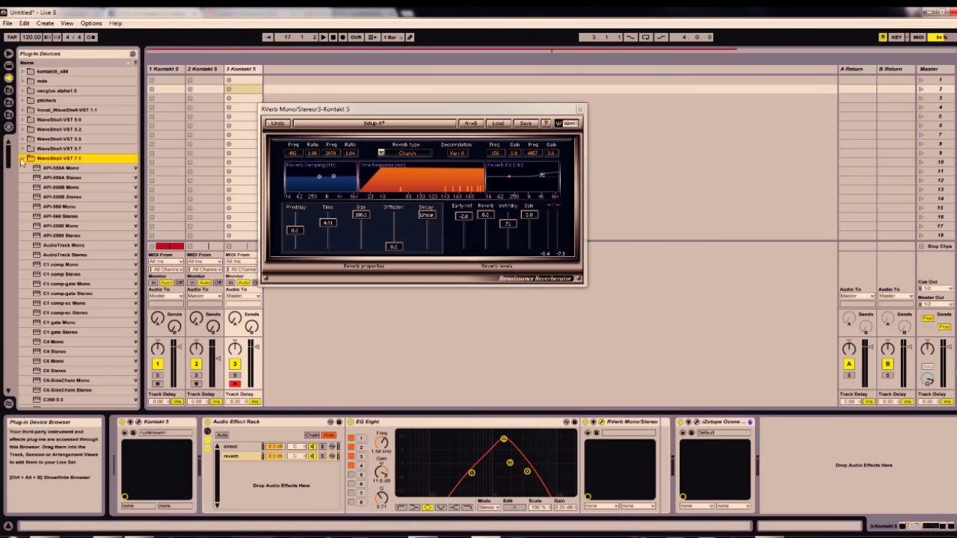
pyautogui.moveTo(8, 153); pyautogui.dragTo(10, 194)
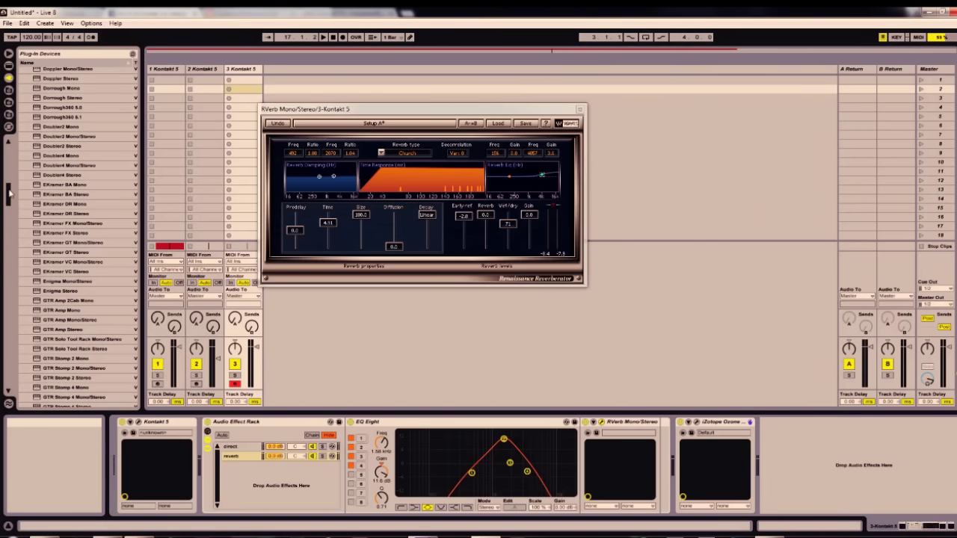
pyautogui.moveTo(10, 193); pyautogui.dragTo(11, 201)
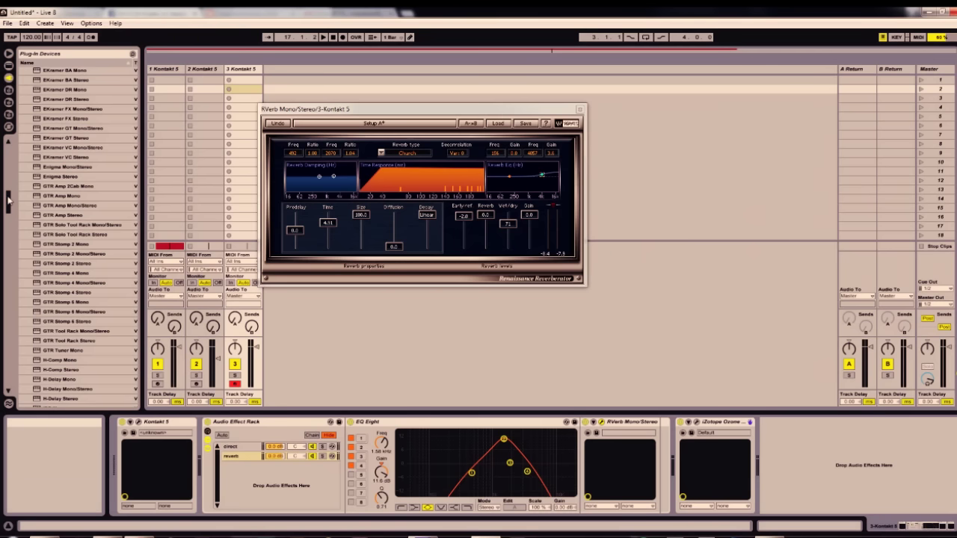
pyautogui.moveTo(9, 200); pyautogui.dragTo(11, 203)
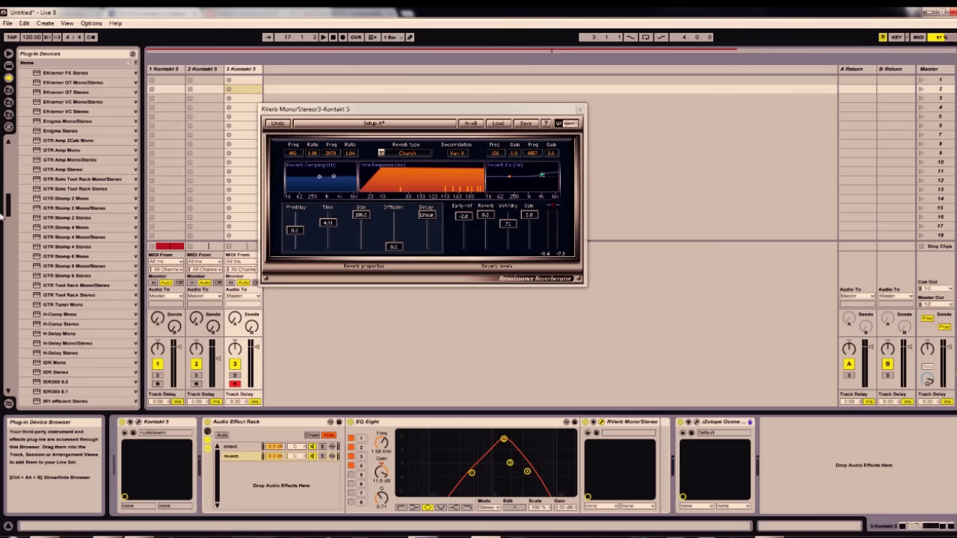
pyautogui.click(71, 219)
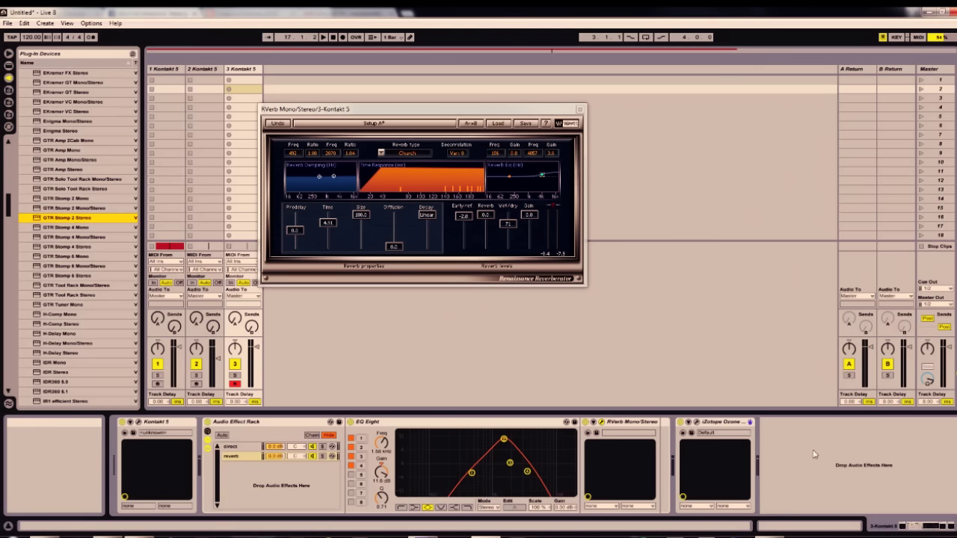
pyautogui.moveTo(399, 123); pyautogui.dragTo(691, 149)
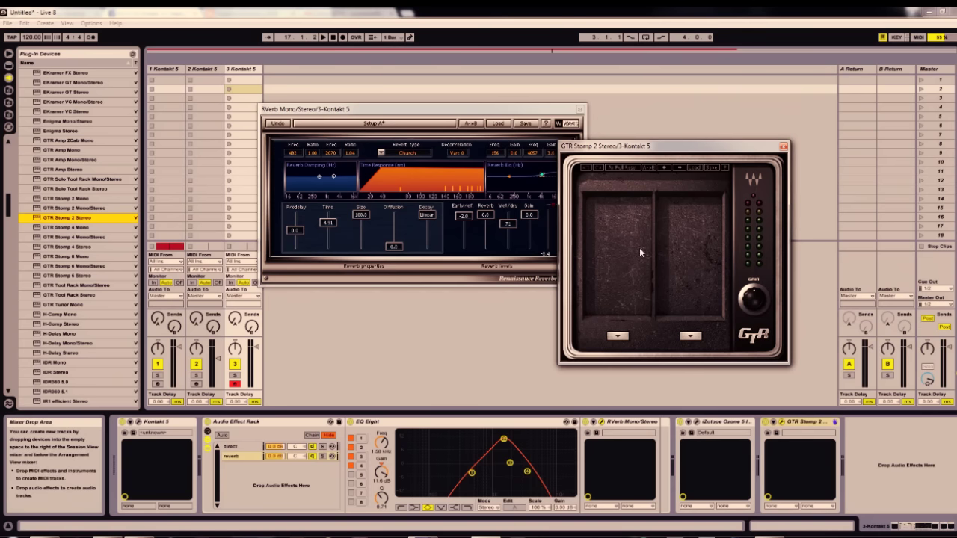
# Step: Load the Spring Reverb pedal into GTR Stomp 2's first slot and try out its pre-delay, time and mix controls
pyautogui.click(617, 337)
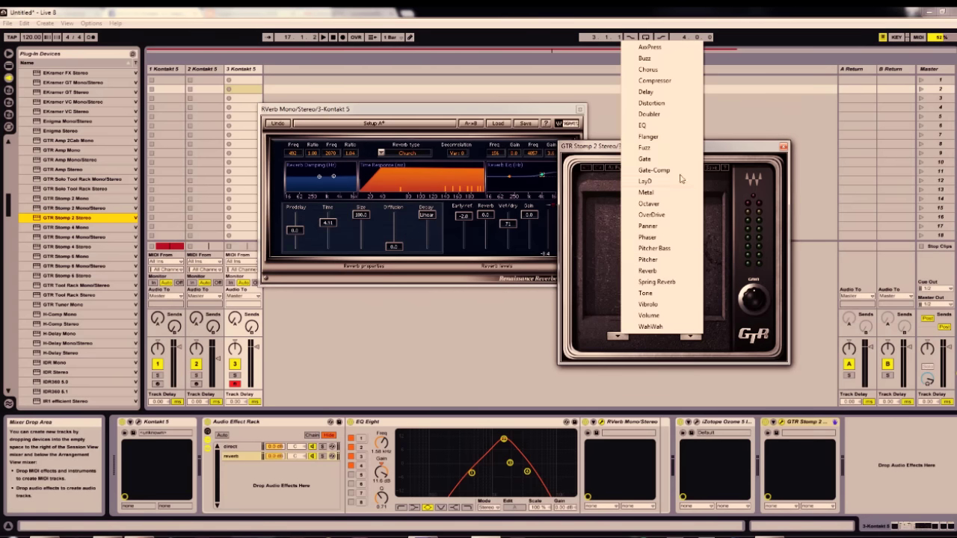
pyautogui.click(661, 283)
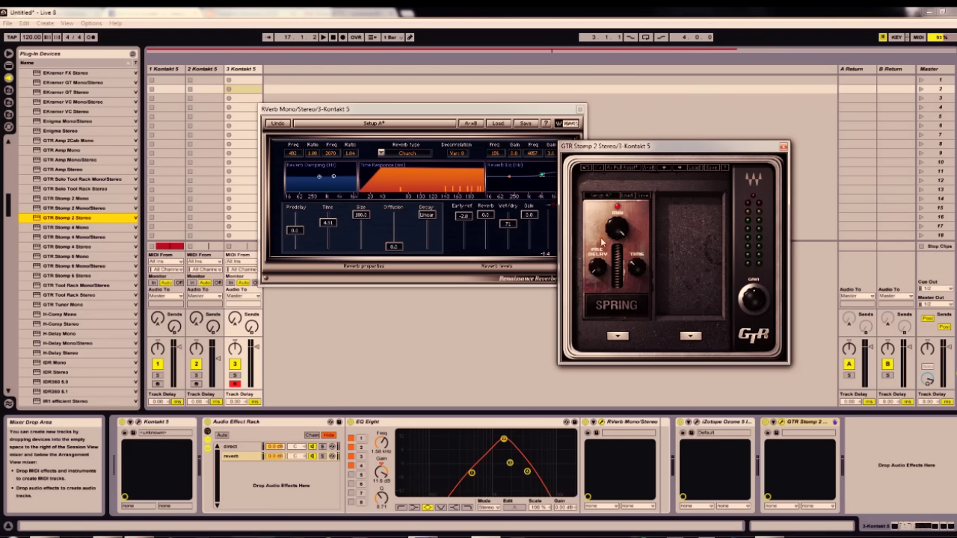
pyautogui.click(601, 266)
pyautogui.click(637, 269)
pyautogui.click(868, 447)
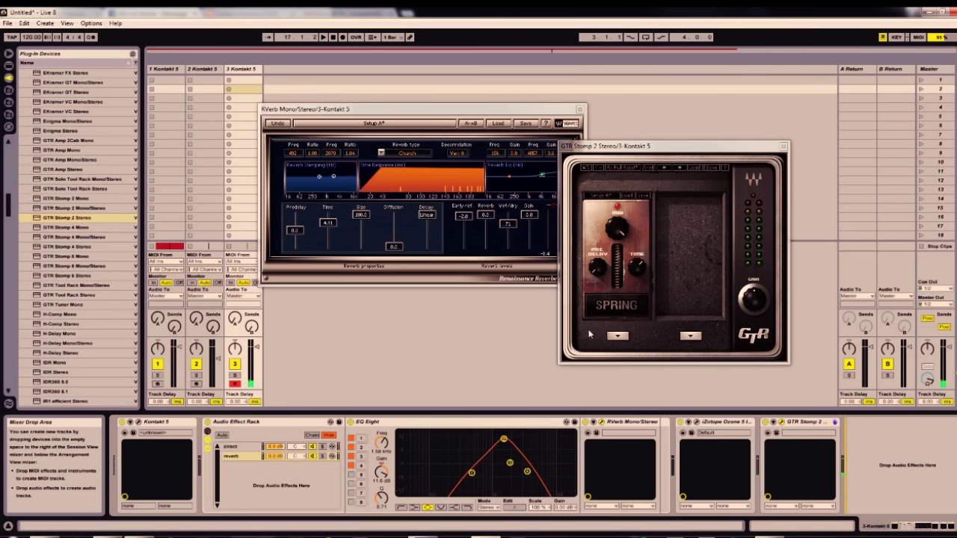
pyautogui.click(617, 229)
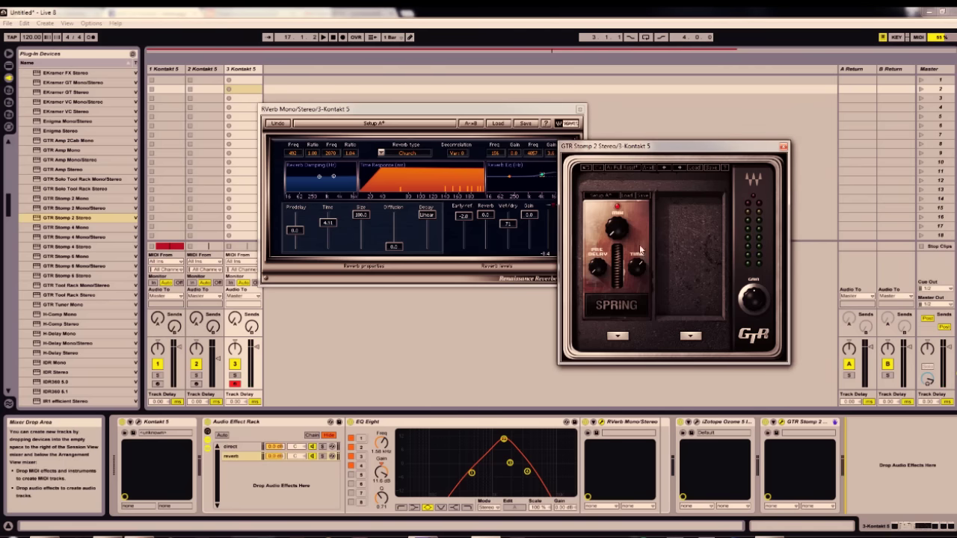
# Step: Unfold GTR Stomp 2's device parameters in the reverb chain and try out the Slot 1 Control 1 value
pyautogui.moveTo(635, 150); pyautogui.dragTo(643, 144)
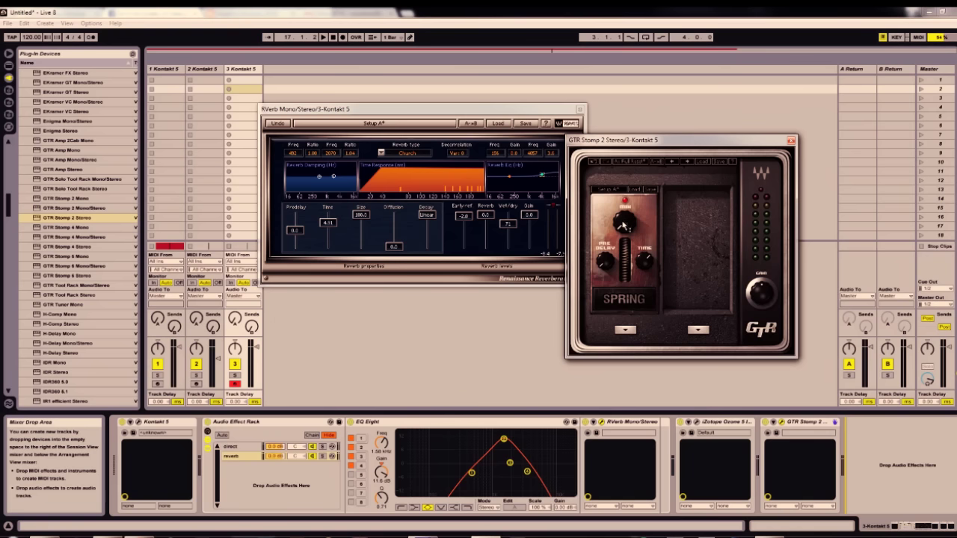
pyautogui.click(537, 339)
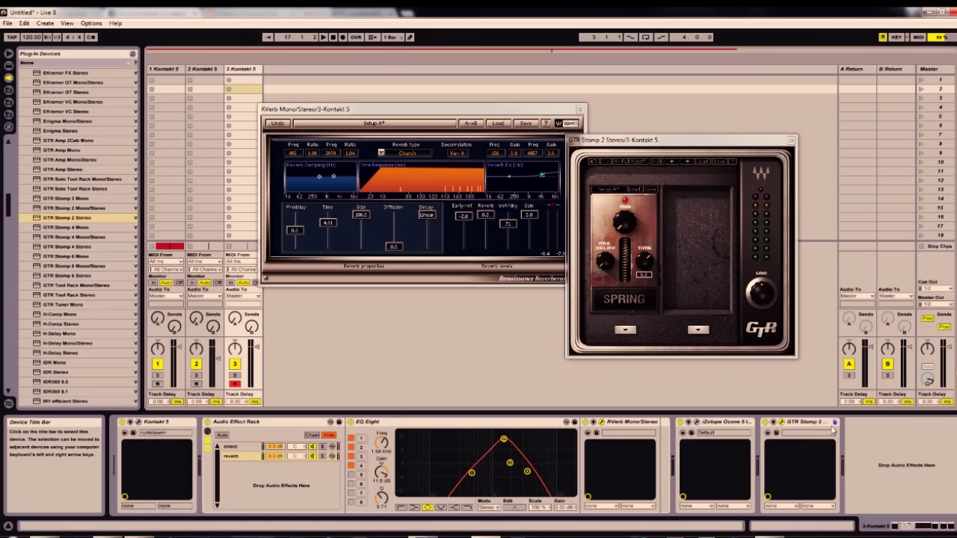
pyautogui.click(773, 423)
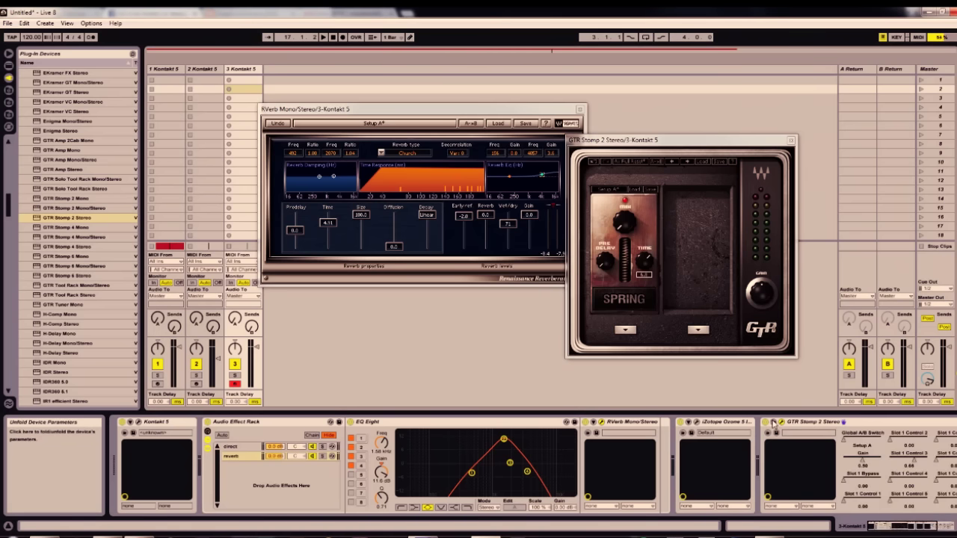
pyautogui.moveTo(852, 529); pyautogui.dragTo(907, 530)
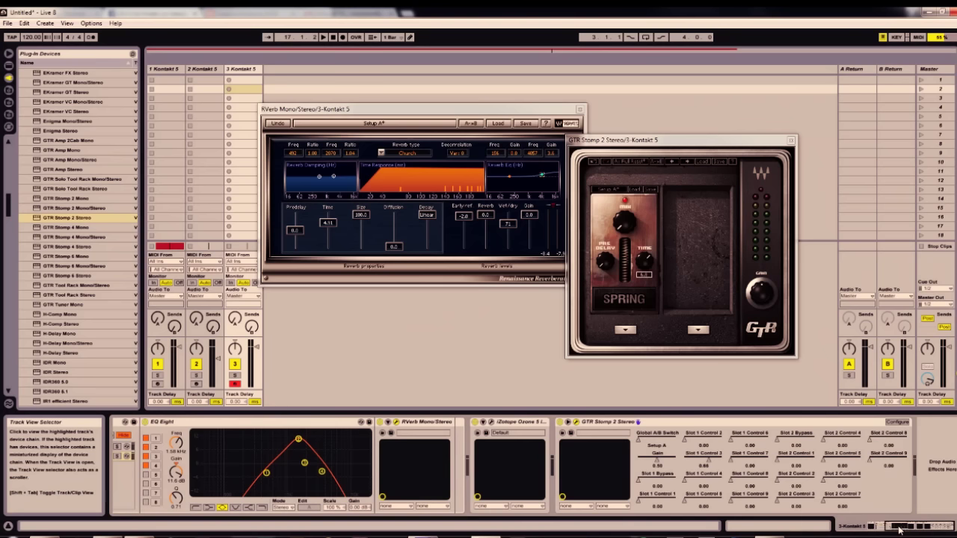
pyautogui.click(622, 226)
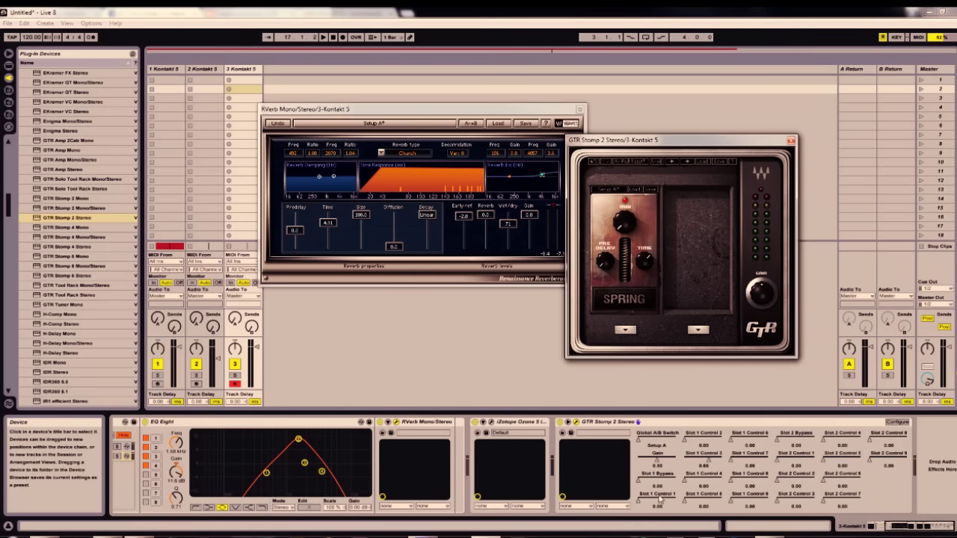
pyautogui.moveTo(639, 501)
pyautogui.mouseDown()
pyautogui.moveTo(672, 502)
pyautogui.moveTo(637, 501)
pyautogui.mouseUp()
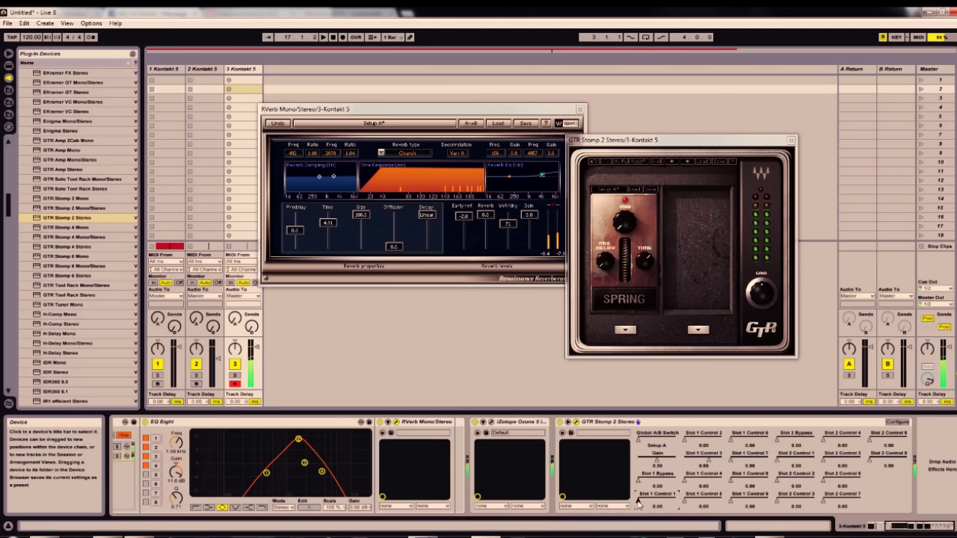
pyautogui.moveTo(637, 506); pyautogui.dragTo(675, 506)
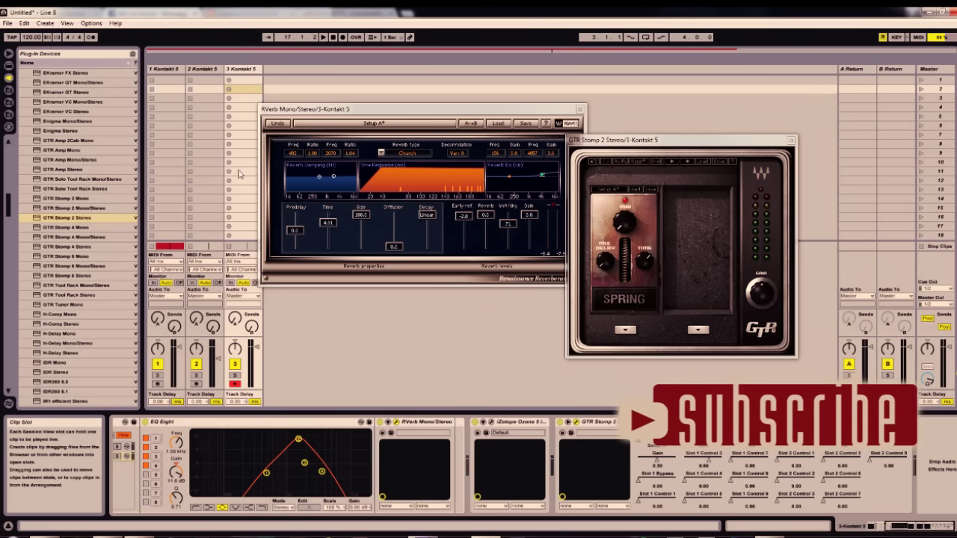
# Step: Play back the arrangement from the start and arm the 2 Kontakt 5 track for recording
pyautogui.press('Tab')
pyautogui.moveTo(521, 112); pyautogui.dragTo(693, 86)
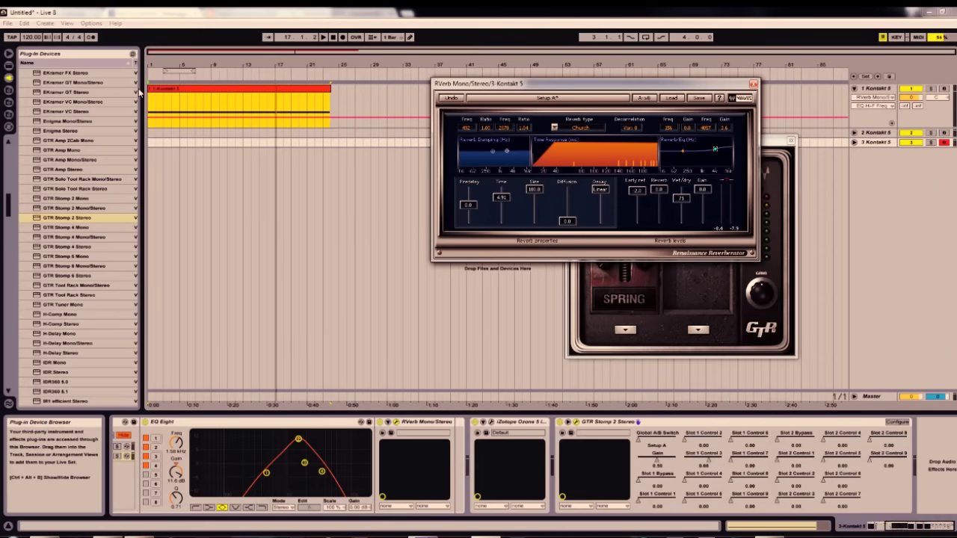
pyautogui.press('space')
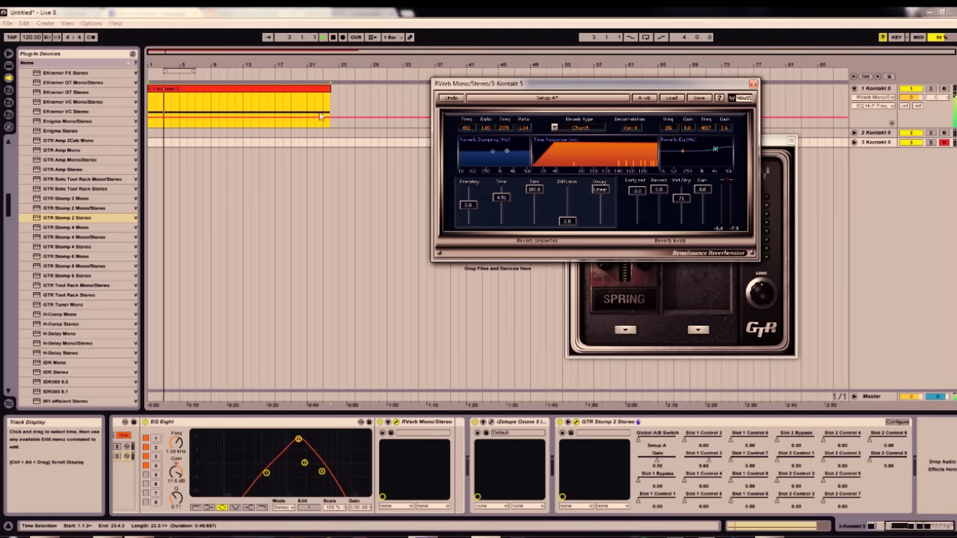
pyautogui.press('Tab')
pyautogui.click(208, 89)
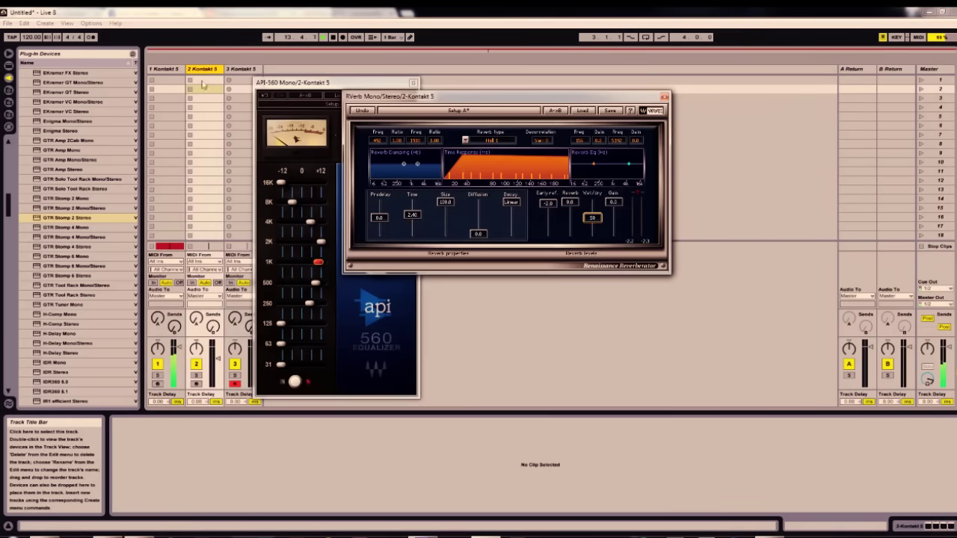
pyautogui.click(196, 384)
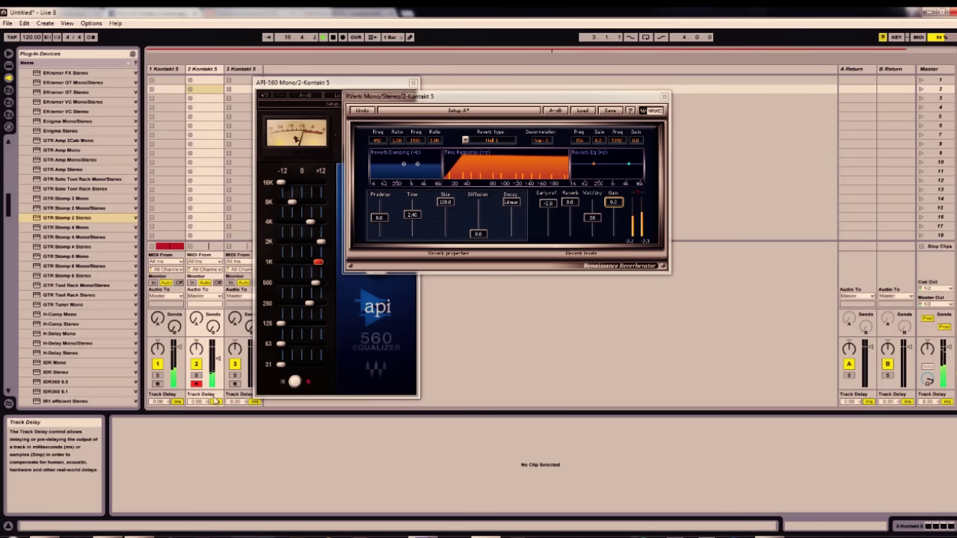
# Step: Unfold the 2 Kontakt 5 track in the Arrangement and close its RVerb and API-560 windows
pyautogui.press('Tab')
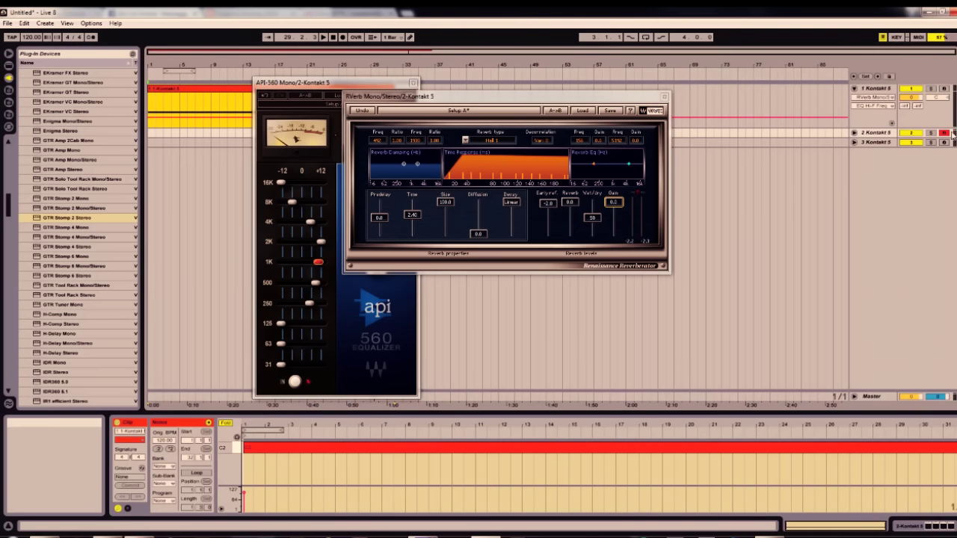
pyautogui.click(854, 133)
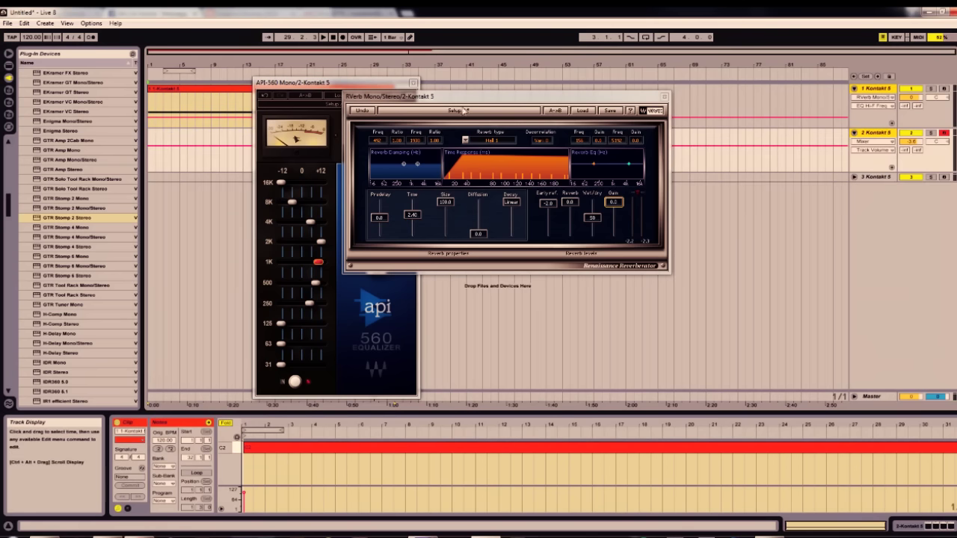
pyautogui.click(664, 98)
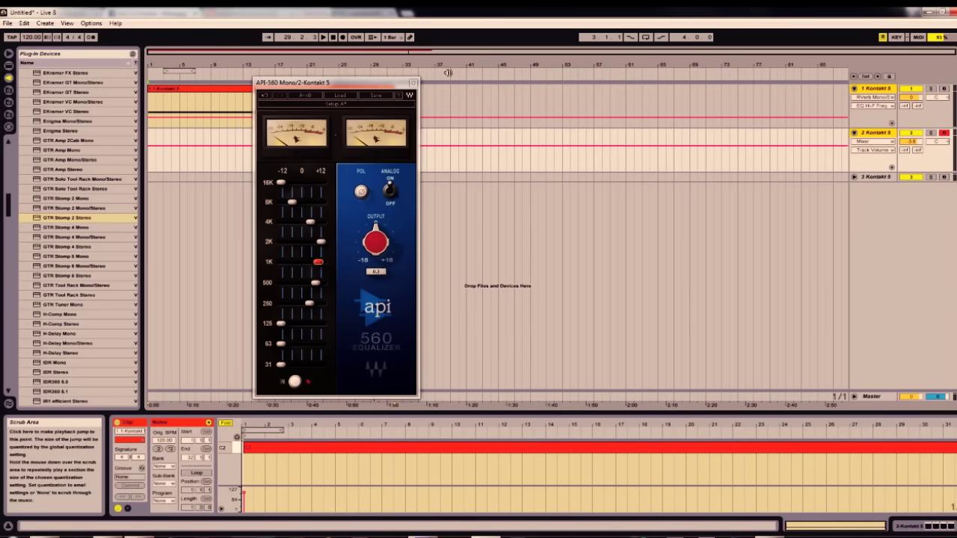
pyautogui.click(412, 83)
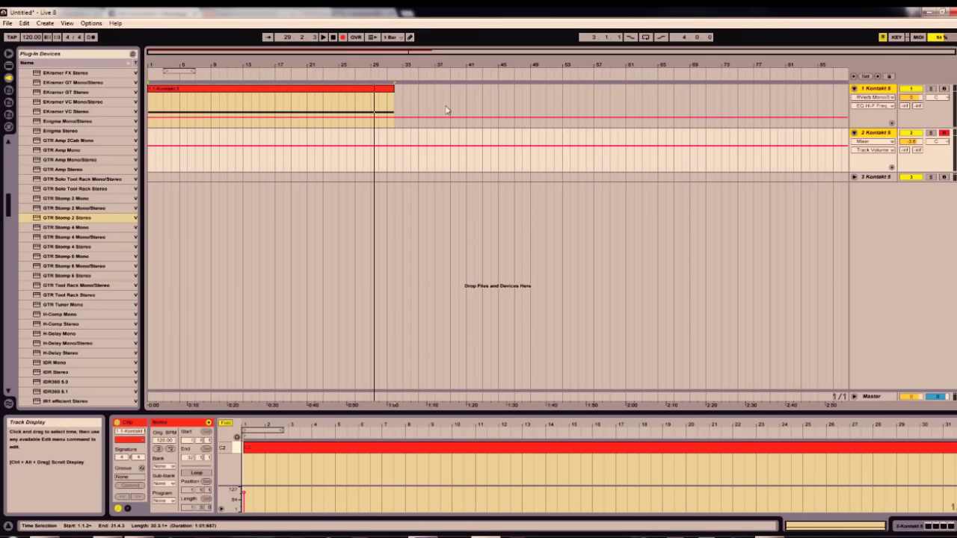
# Step: Record a MIDI part on 2 Kontakt 5 from the start to about bar 45, with the computer keyboard's octave at C2 to D3
pyautogui.press('Tab')
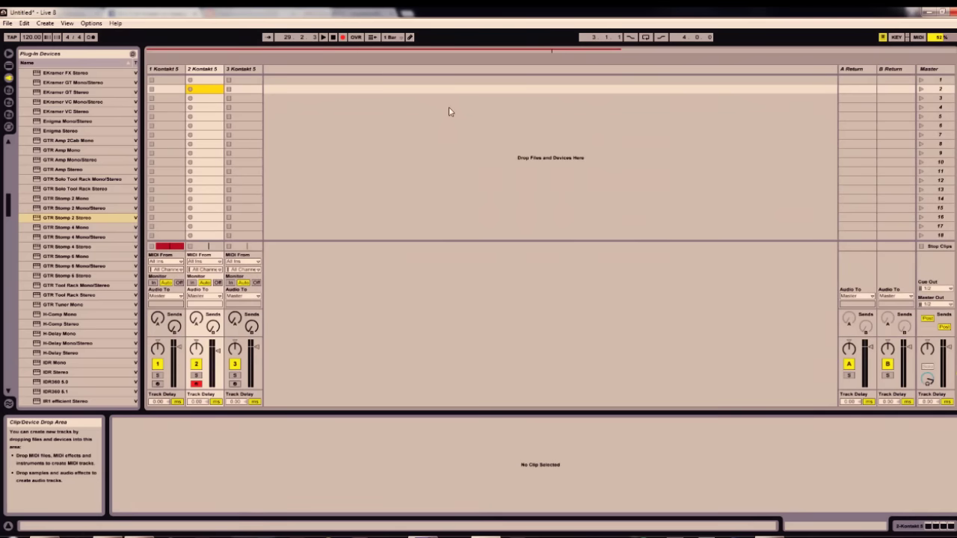
pyautogui.press('Tab')
pyautogui.press('space')
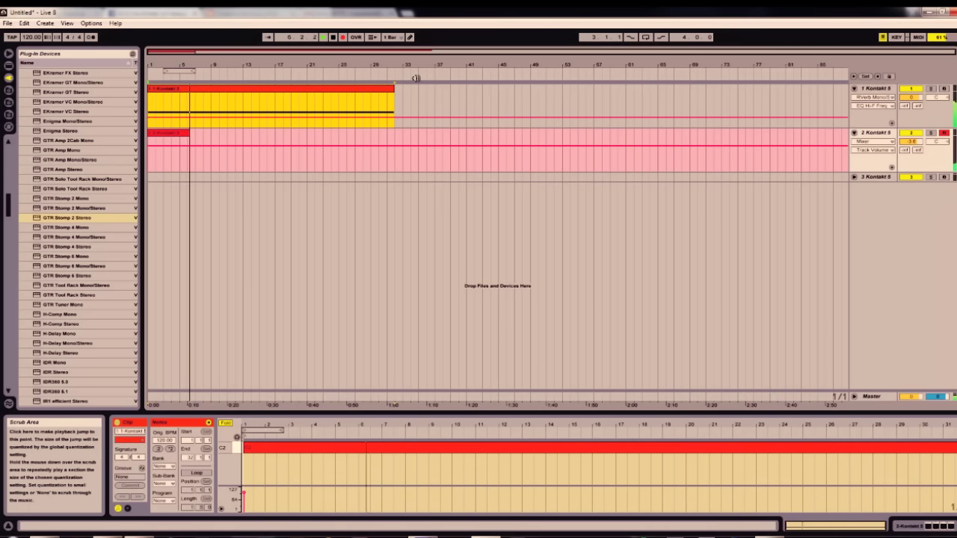
pyautogui.press('z')
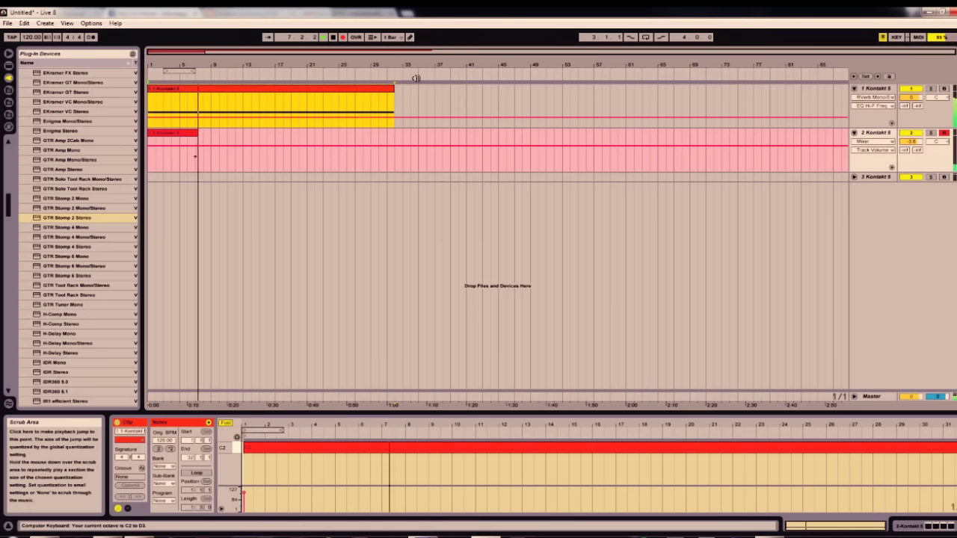
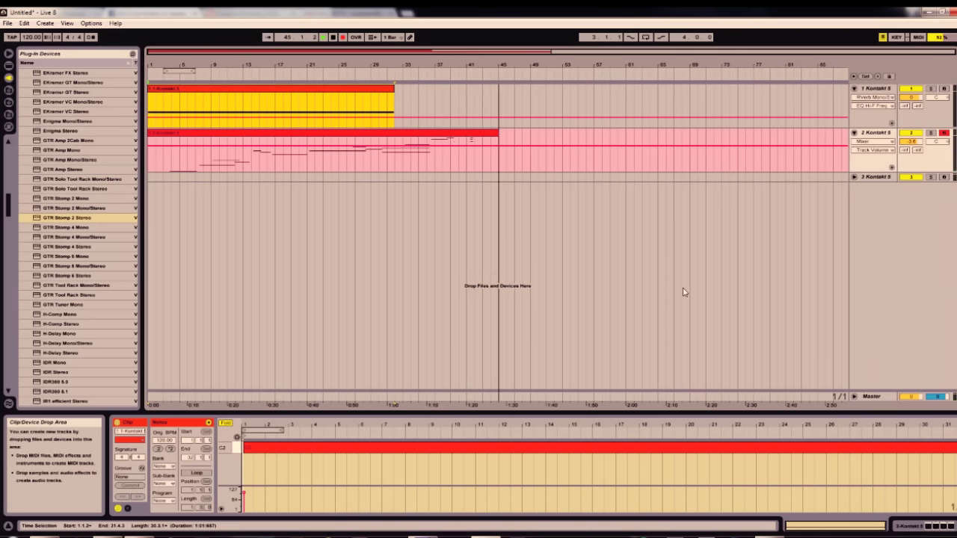
pyautogui.press('space')
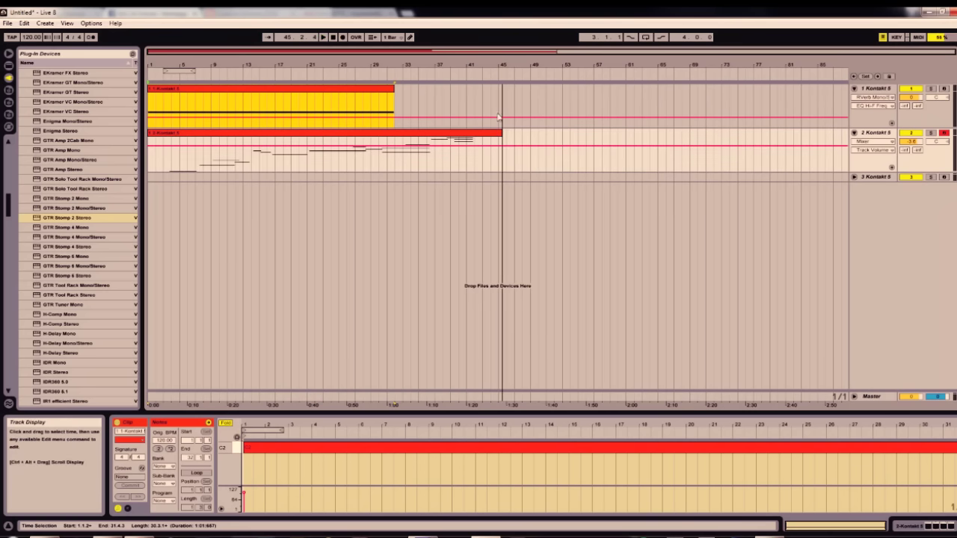
# Step: Extend the 1 Kontakt 5 clip to end at 43.1.1 and lengthen its C2 note to nearly the clip's end
pyautogui.moveTo(394, 87); pyautogui.dragTo(478, 91)
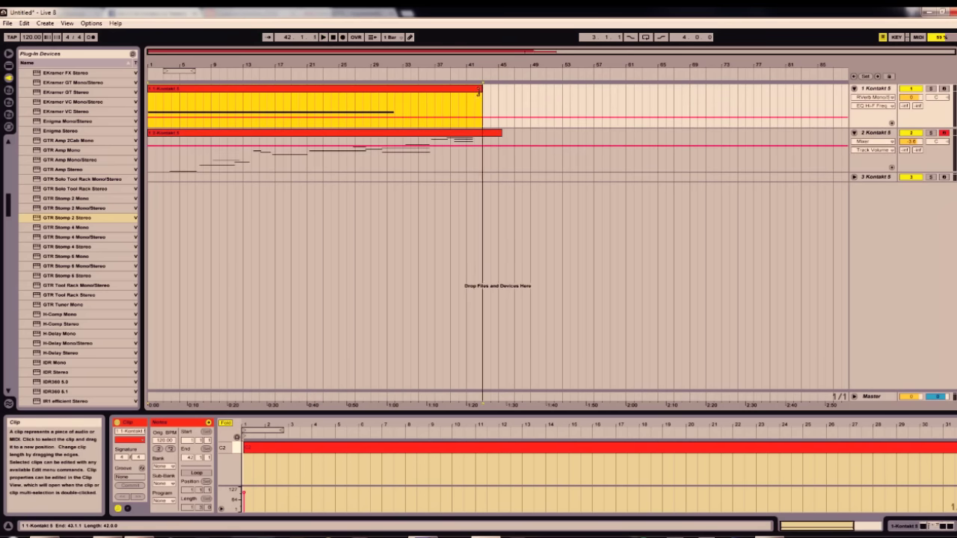
pyautogui.doubleClick(380, 89)
pyautogui.doubleClick(856, 525)
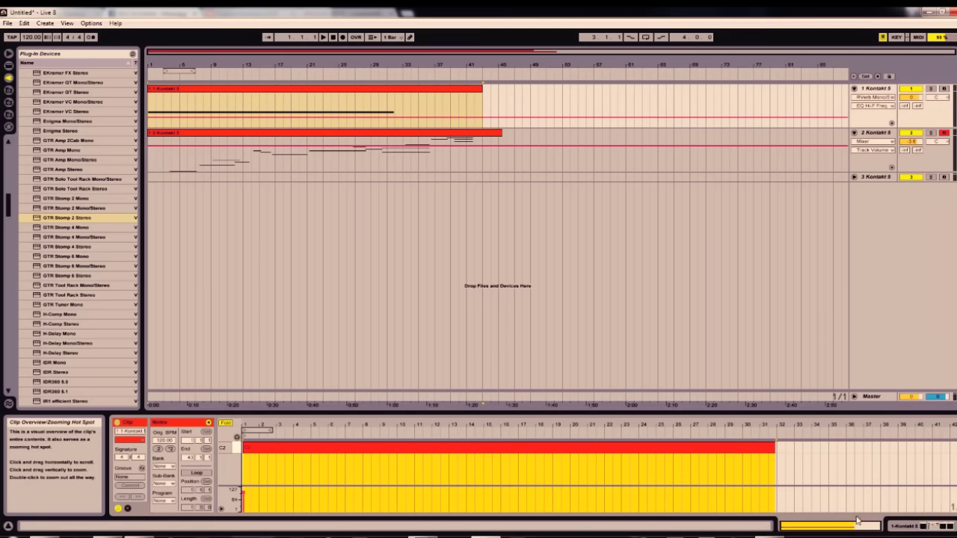
pyautogui.moveTo(780, 449); pyautogui.dragTo(950, 459)
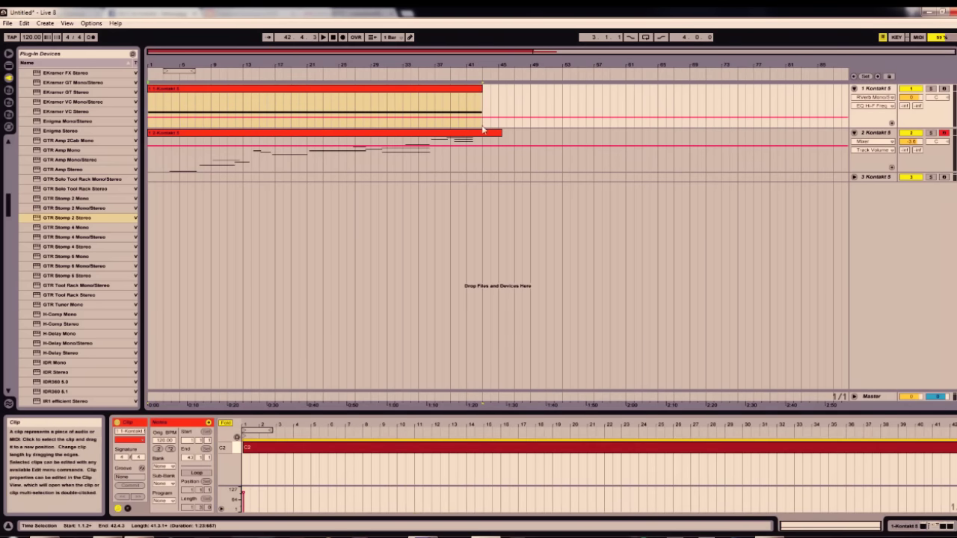
# Step: Turn off the note grid and shorten track 1's C2 note to about 41.4.2, in line with the end of track 2's last notes
pyautogui.moveTo(476, 66); pyautogui.dragTo(462, 125)
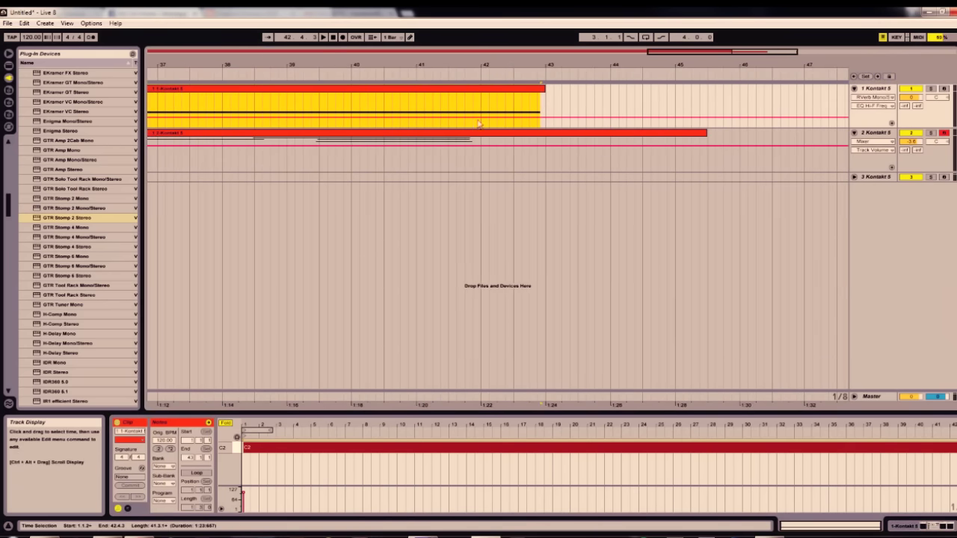
pyautogui.doubleClick(471, 91)
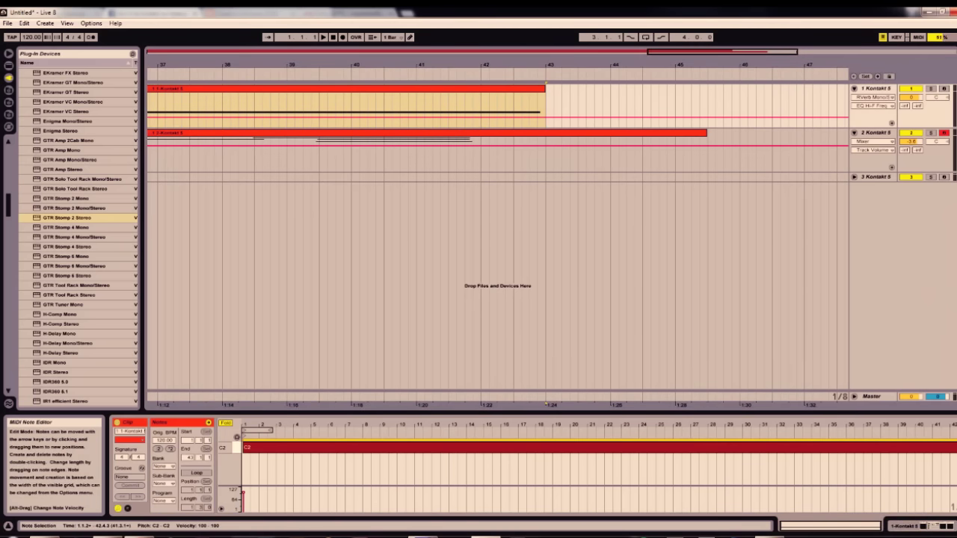
pyautogui.moveTo(951, 447); pyautogui.dragTo(941, 445)
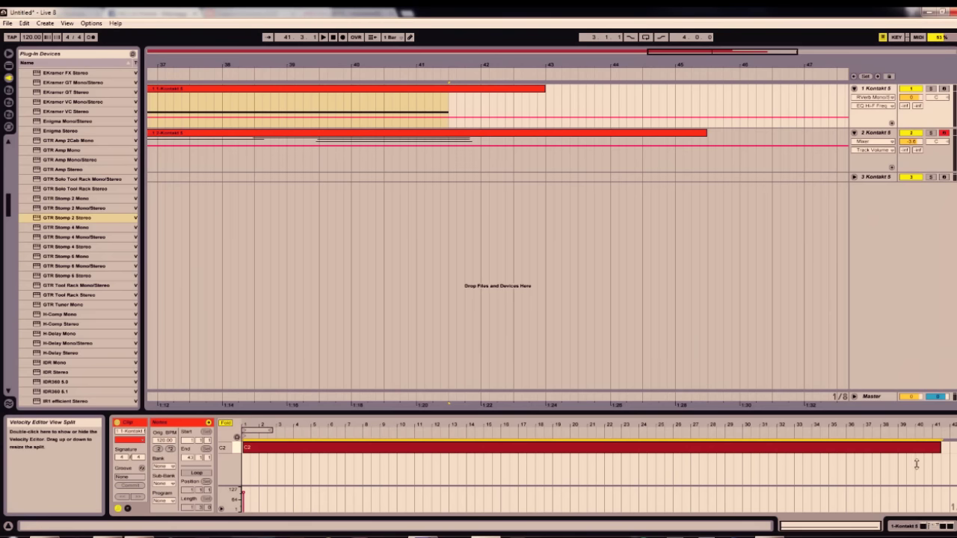
pyautogui.rightClick(853, 449)
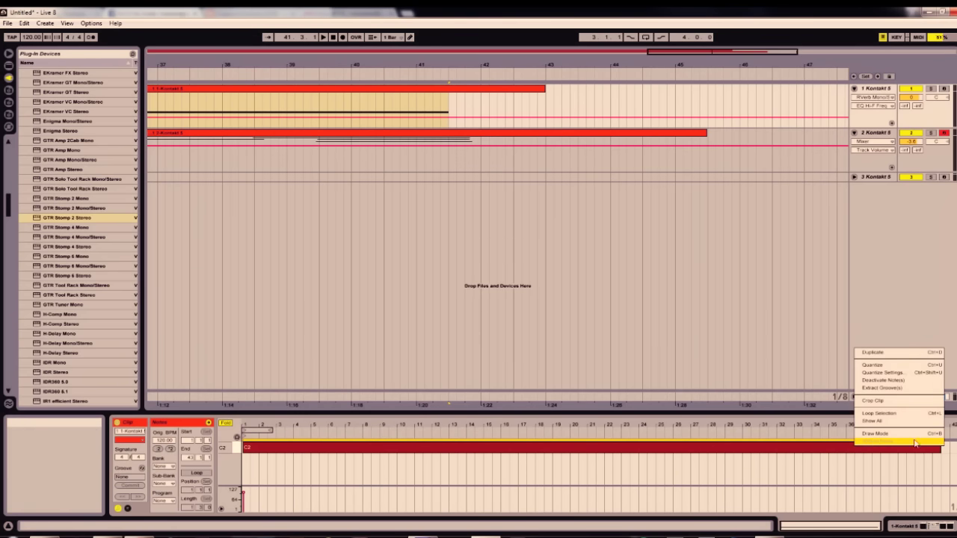
pyautogui.rightClick(950, 451)
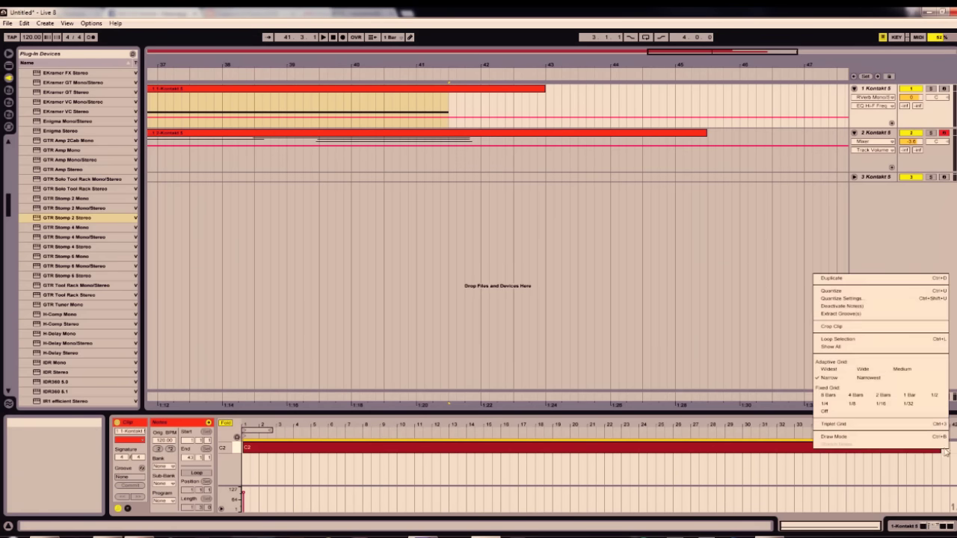
pyautogui.click(842, 414)
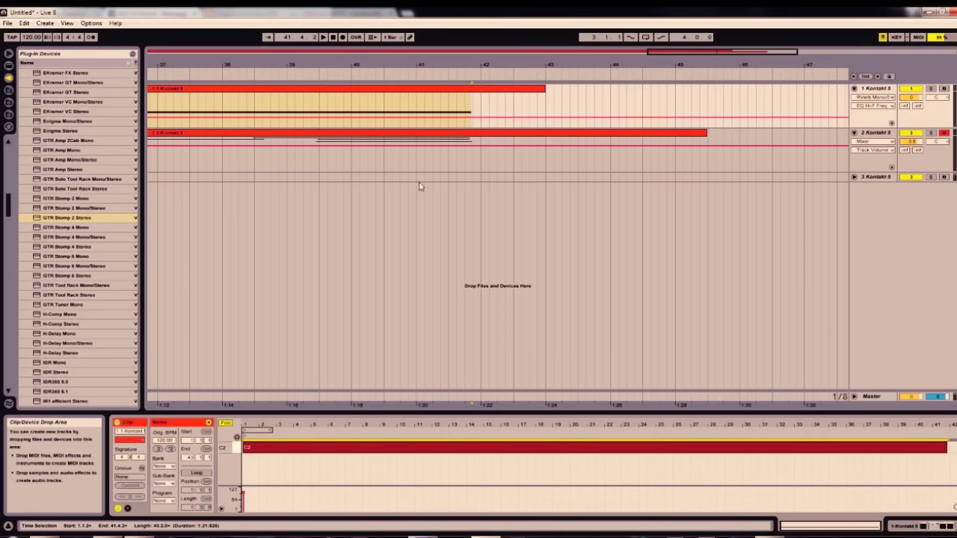
# Step: Show the 1 Kontakt 5 track's devices and insert GTR Stomp 2 Stereo between Kontakt 5 and the Audio Effect Rack
pyautogui.press('Tab')
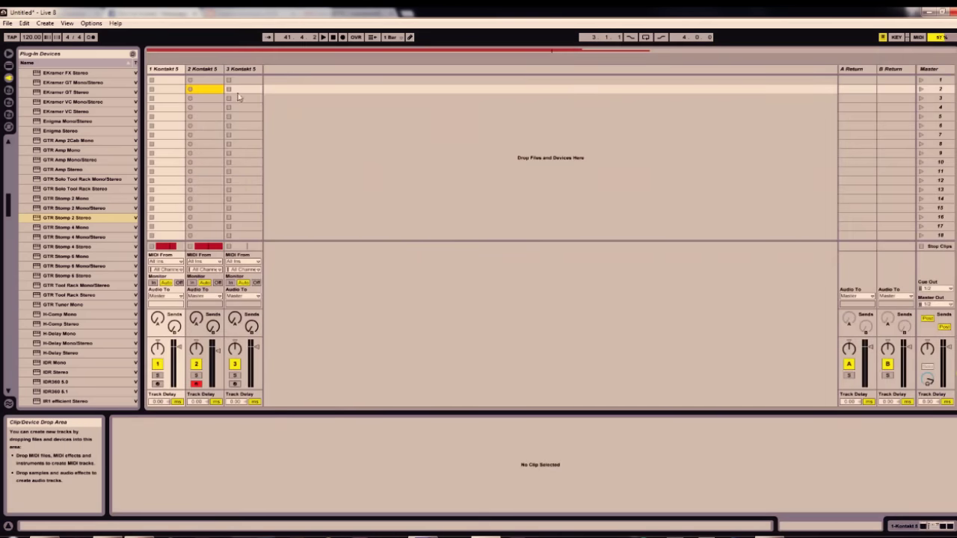
pyautogui.press('Tab')
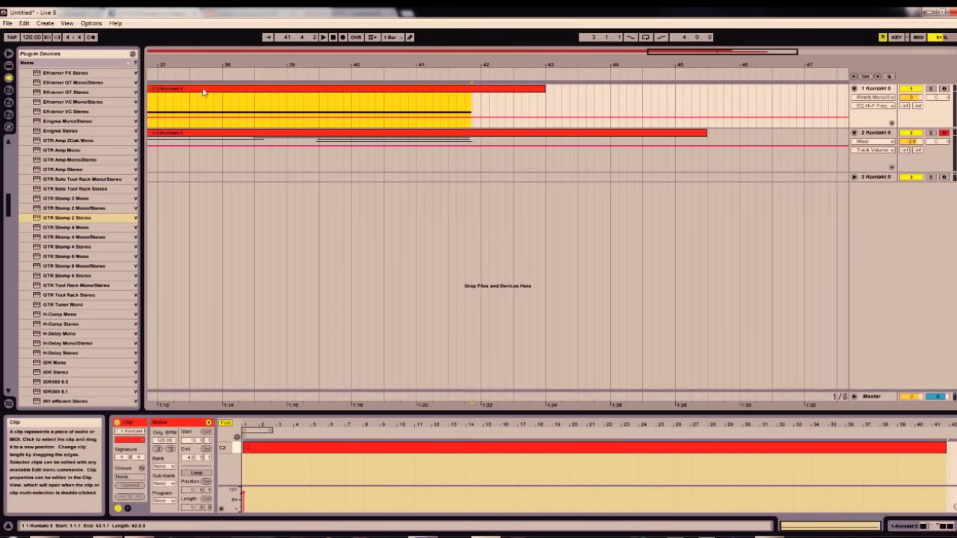
pyautogui.press('Tab')
pyautogui.click(159, 71)
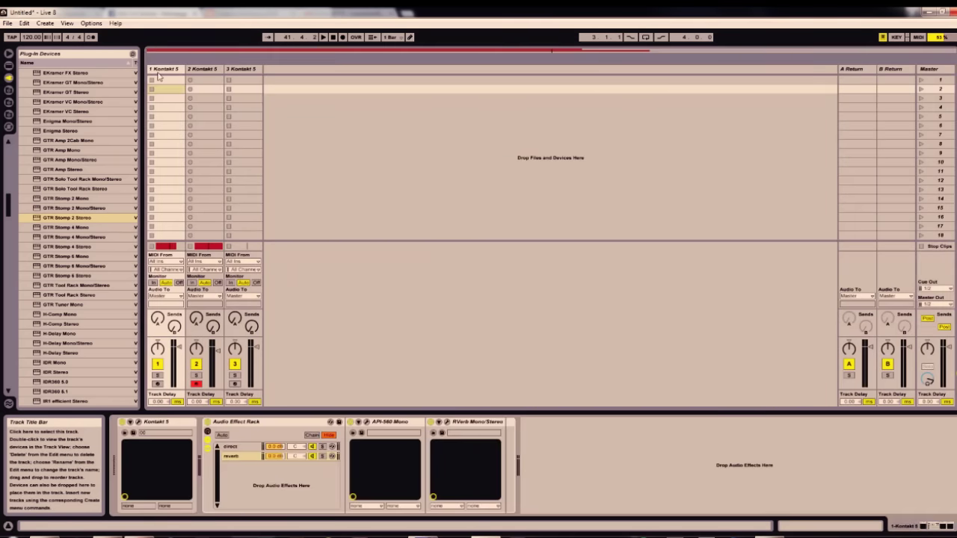
pyautogui.press('Tab')
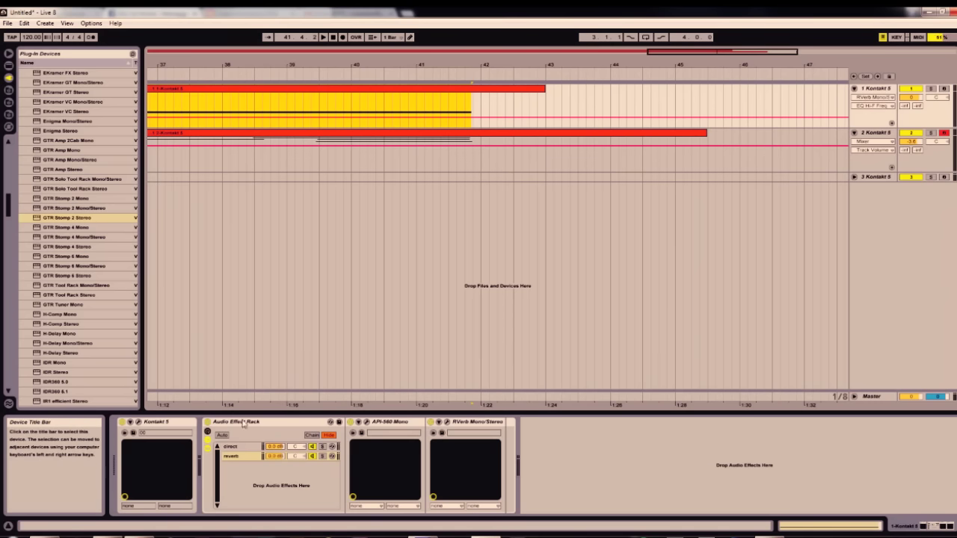
pyautogui.click(39, 218)
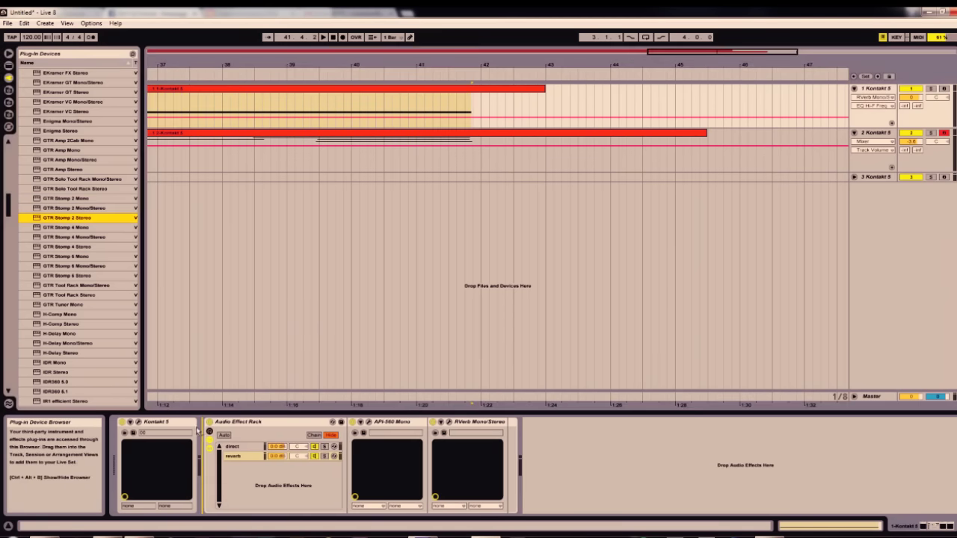
pyautogui.moveTo(200, 432); pyautogui.dragTo(202, 434)
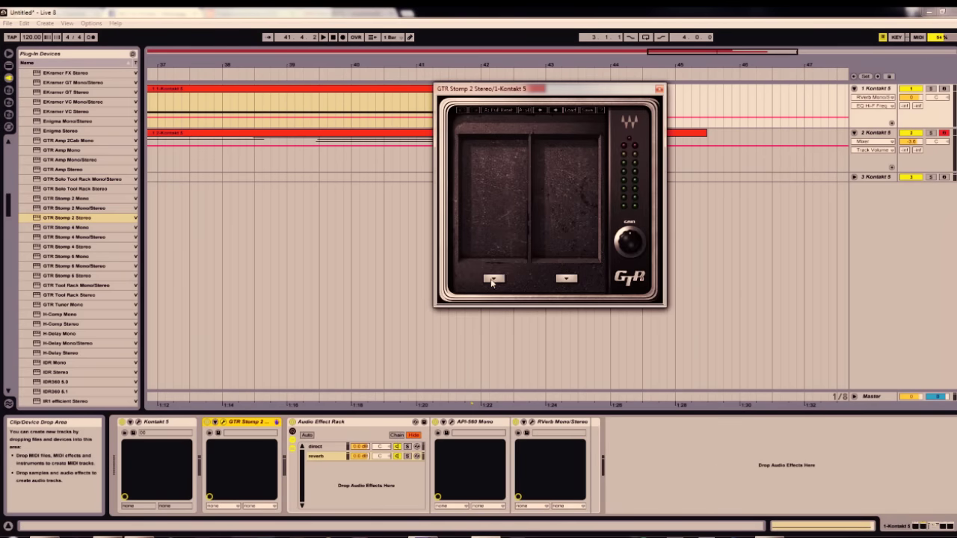
# Step: Load the OverDrive pedal into the first slot of GTR Stomp 2
pyautogui.click(493, 279)
pyautogui.click(468, 280)
pyautogui.click(492, 279)
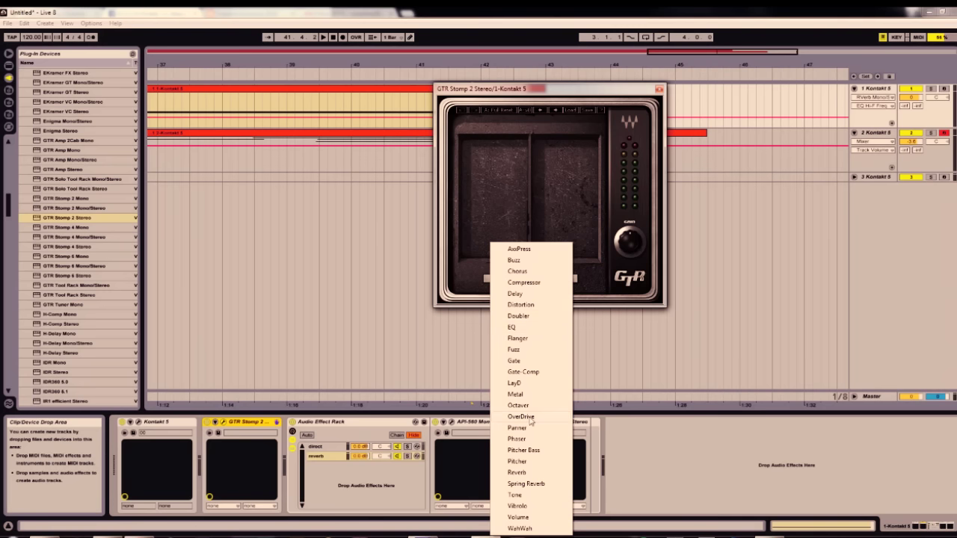
pyautogui.click(521, 417)
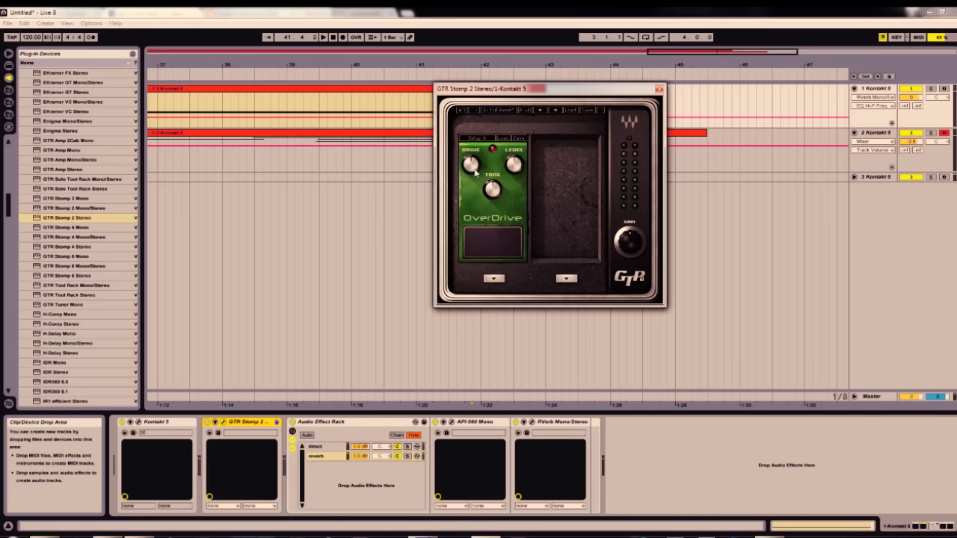
# Step: Arm the 1 Kontakt 5 track and audition the OverDrive's Drive amount while playing notes, leaving it at its minimum
pyautogui.moveTo(470, 164); pyautogui.dragTo(470, 153)
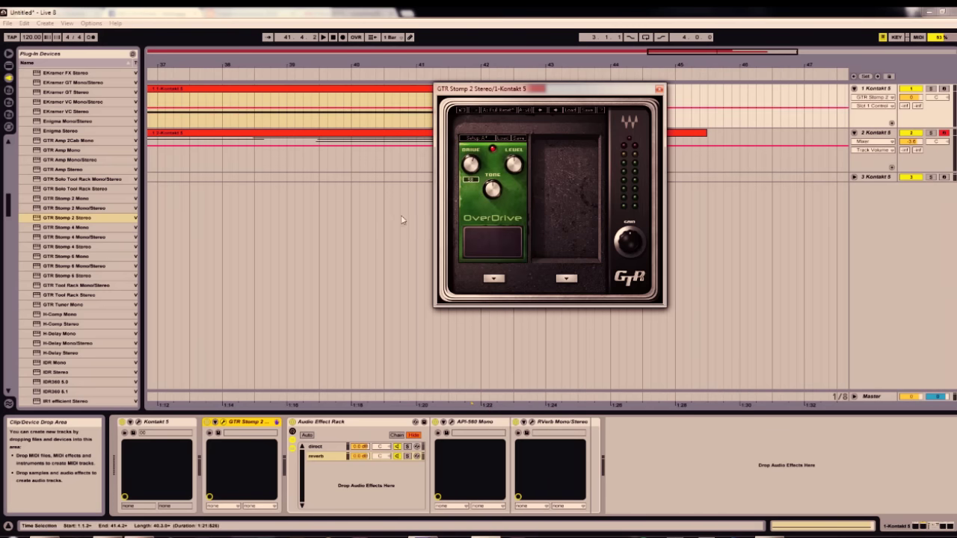
pyautogui.click(944, 89)
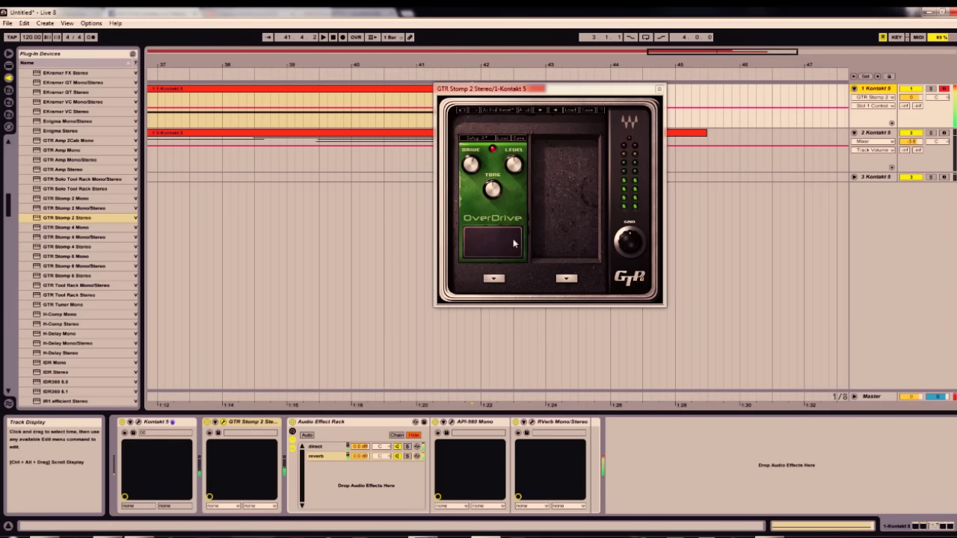
pyautogui.click(470, 163)
pyautogui.moveTo(471, 164); pyautogui.dragTo(483, 182)
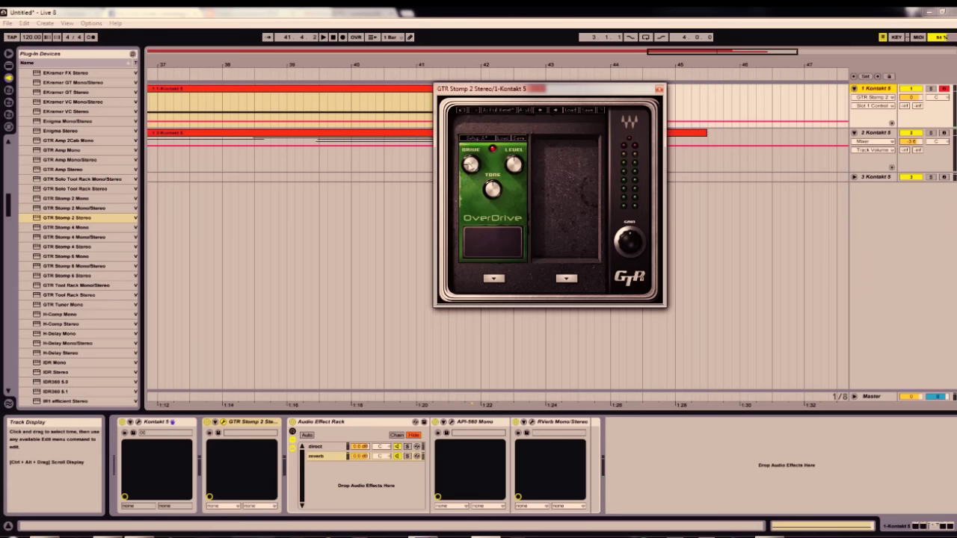
pyautogui.click(683, 448)
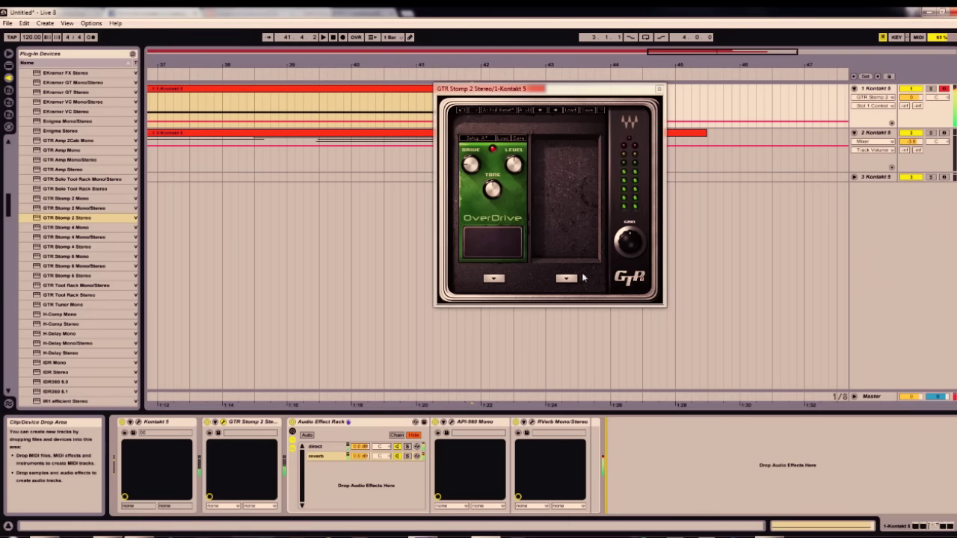
pyautogui.moveTo(494, 193)
pyautogui.mouseDown()
pyautogui.moveTo(492, 205)
pyautogui.moveTo(489, 188)
pyautogui.moveTo(471, 177)
pyautogui.moveTo(472, 134)
pyautogui.moveTo(472, 153)
pyautogui.moveTo(513, 175)
pyautogui.moveTo(472, 164)
pyautogui.moveTo(471, 139)
pyautogui.moveTo(472, 165)
pyautogui.mouseUp()
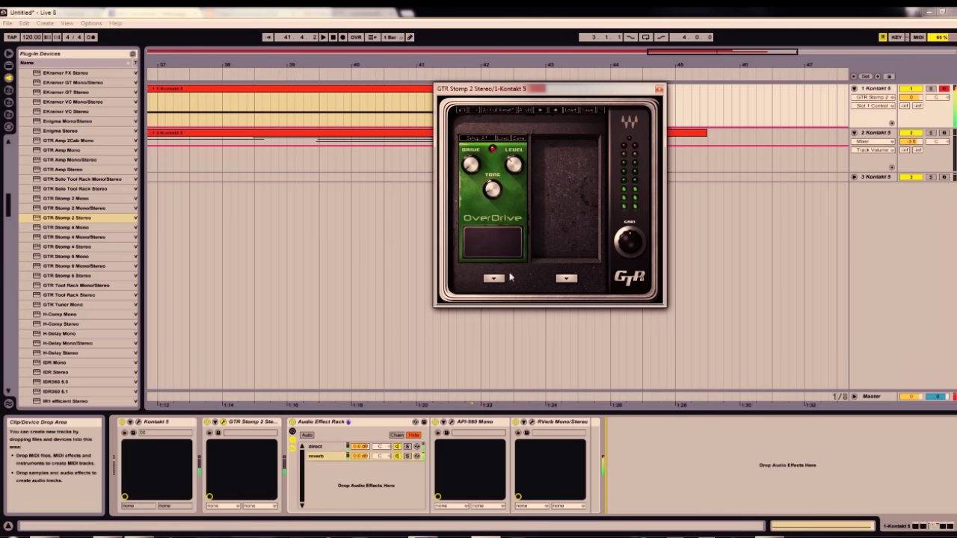
pyautogui.moveTo(472, 164); pyautogui.dragTo(471, 165)
# Step: Record OverDrive Drive automation on the 1 Kontakt 5 track between about bars 9 and 43, and play the arrangement back
pyautogui.press('space')
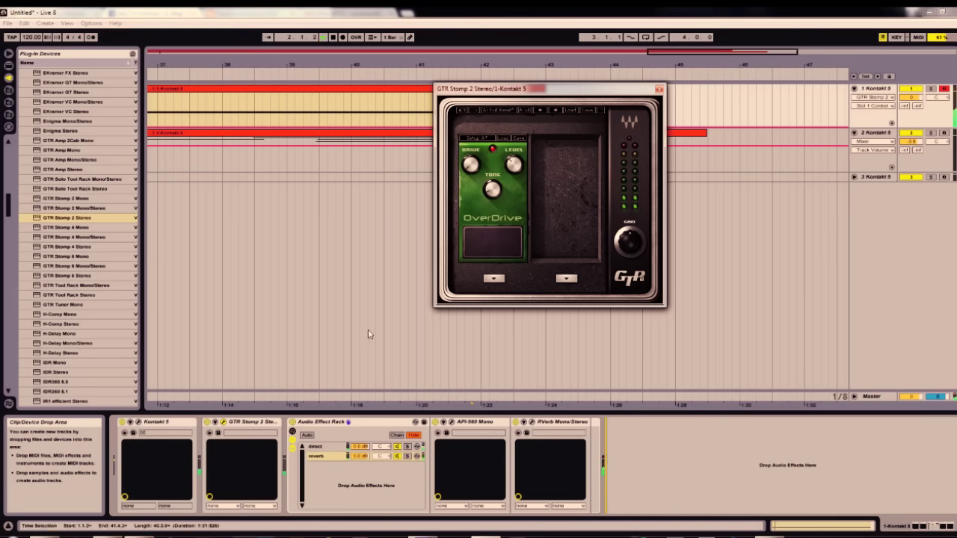
pyautogui.moveTo(472, 169); pyautogui.dragTo(471, 169)
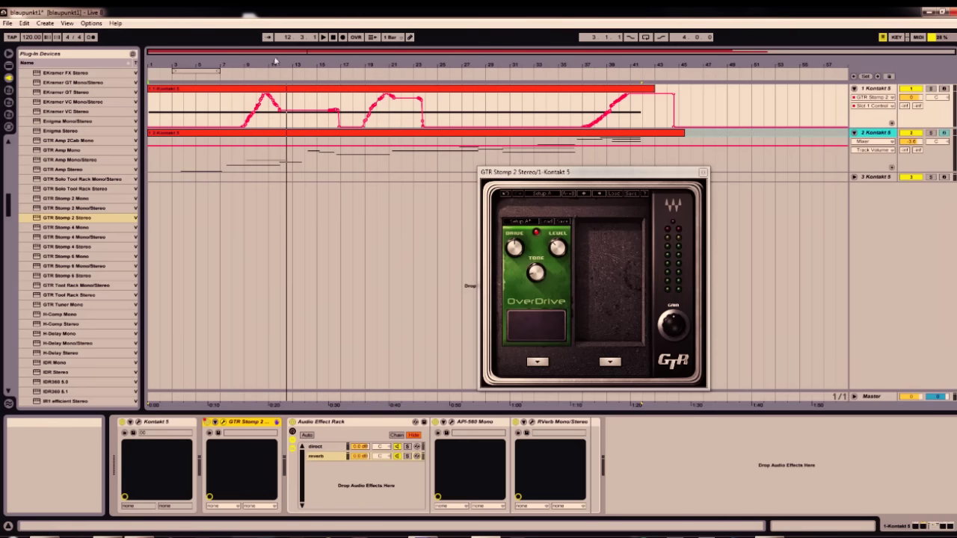
pyautogui.press('Tab')
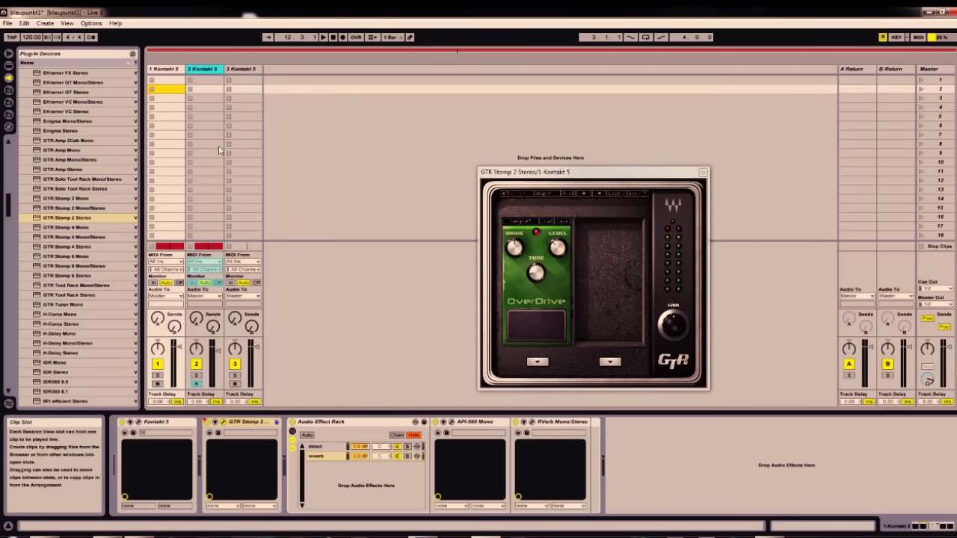
pyautogui.press('Tab')
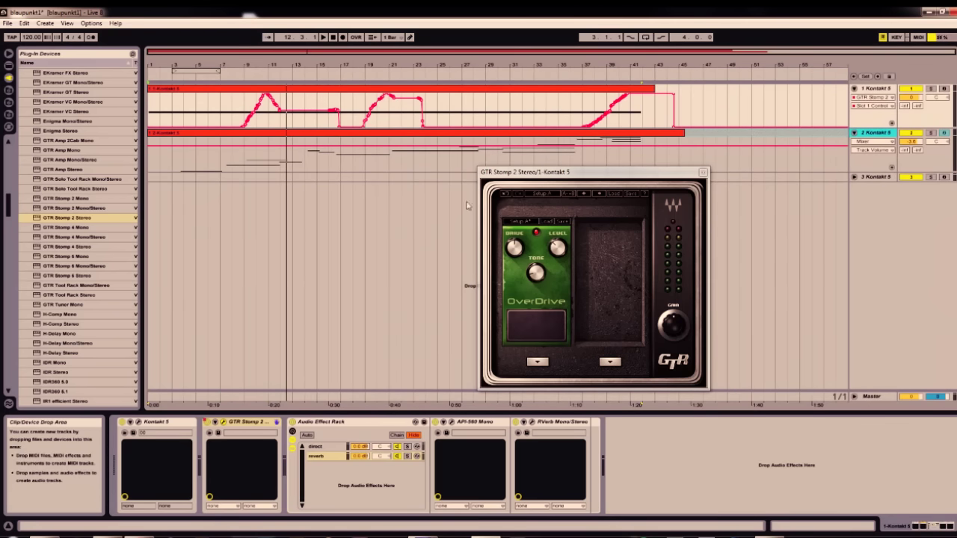
pyautogui.press('space')
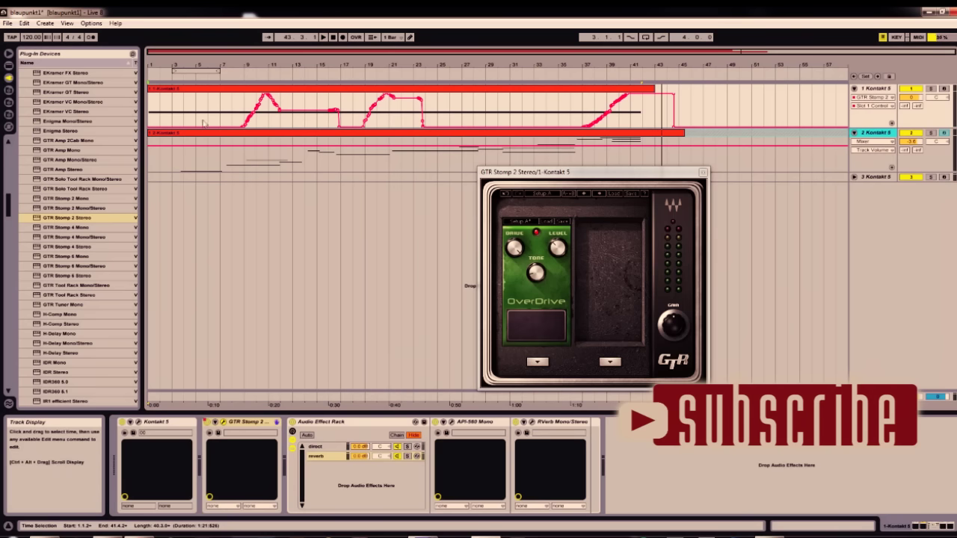
# Step: Add Operator on a new fourth MIDI track and set its oscillator A to a fixed frequency of 74.1 Hz
pyautogui.press('Tab')
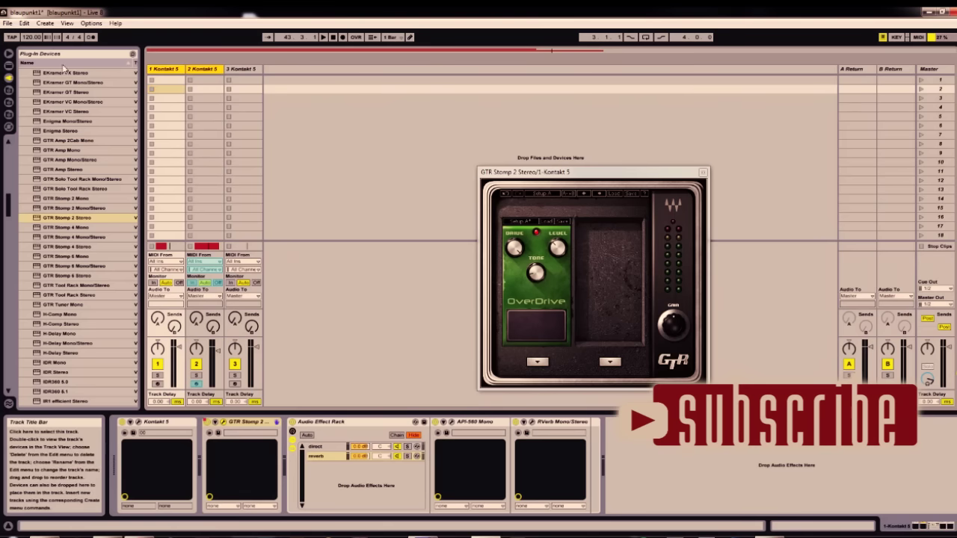
pyautogui.click(8, 67)
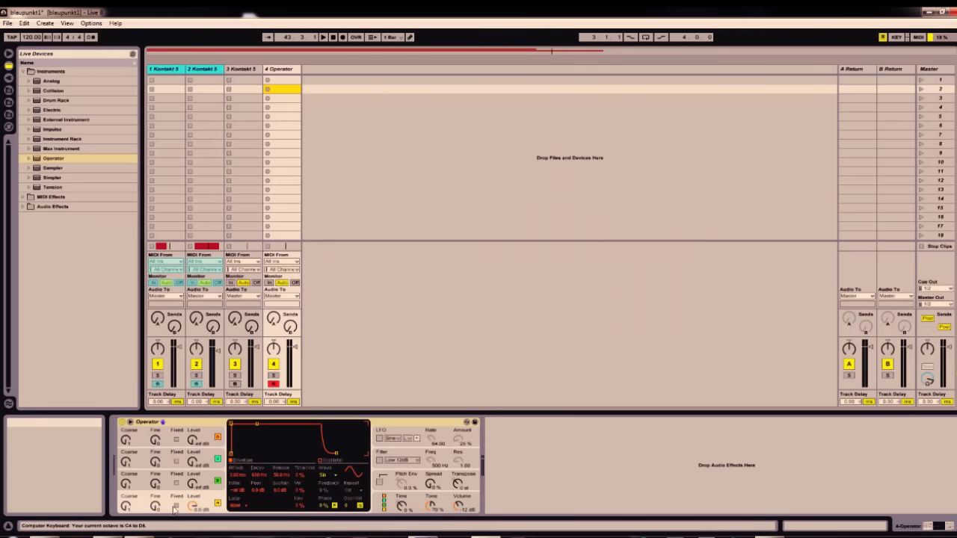
pyautogui.click(175, 506)
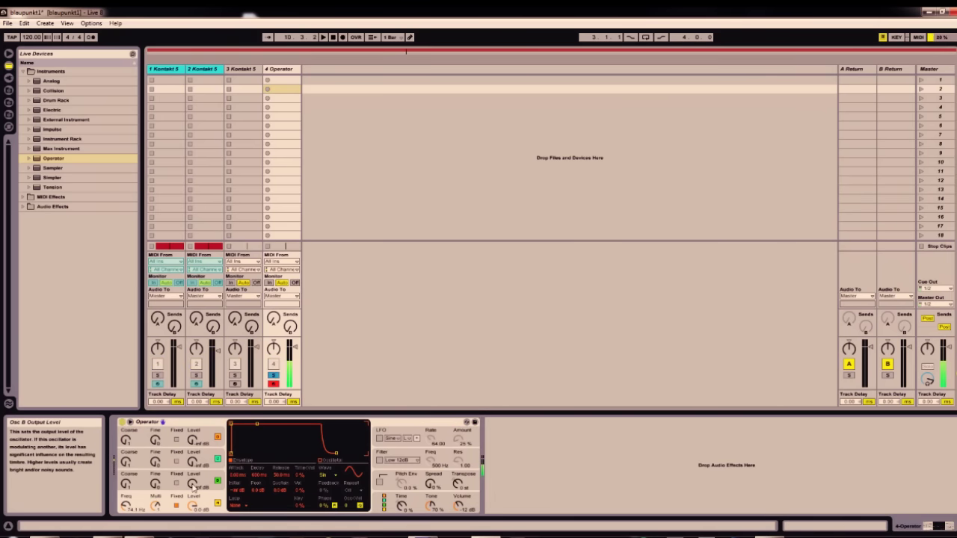
# Step: Switch Operator to a branched oscillator algorithm and check the settings of the modulating oscillators
pyautogui.click(384, 505)
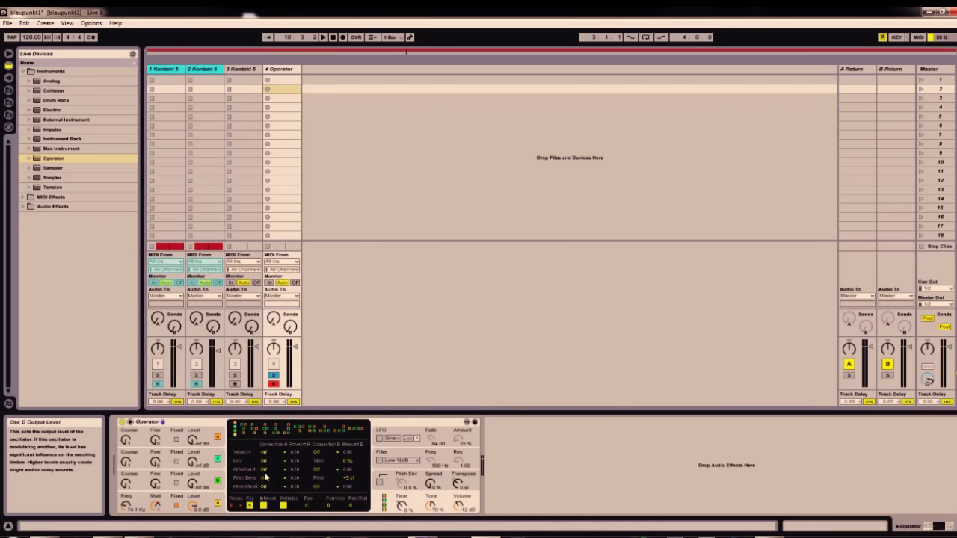
pyautogui.click(255, 431)
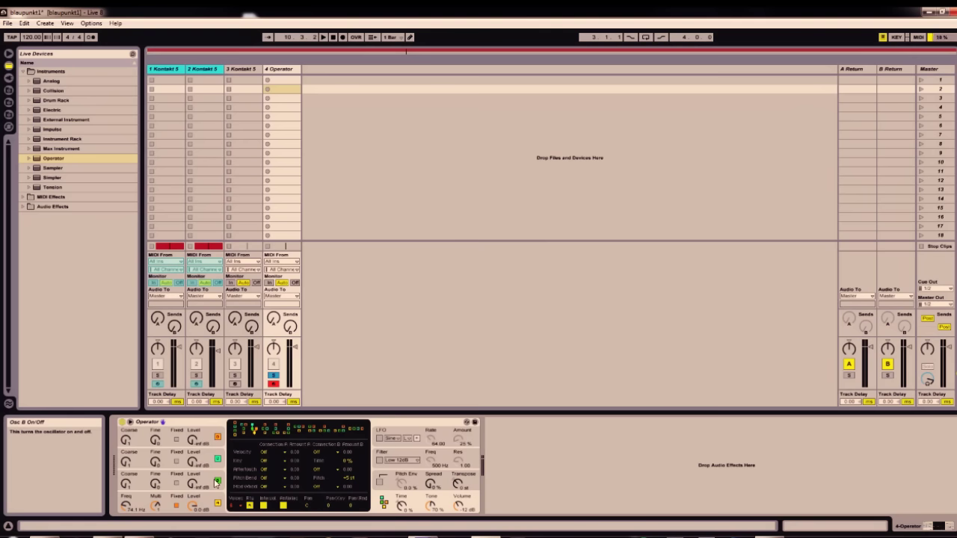
pyautogui.click(209, 439)
pyautogui.click(212, 482)
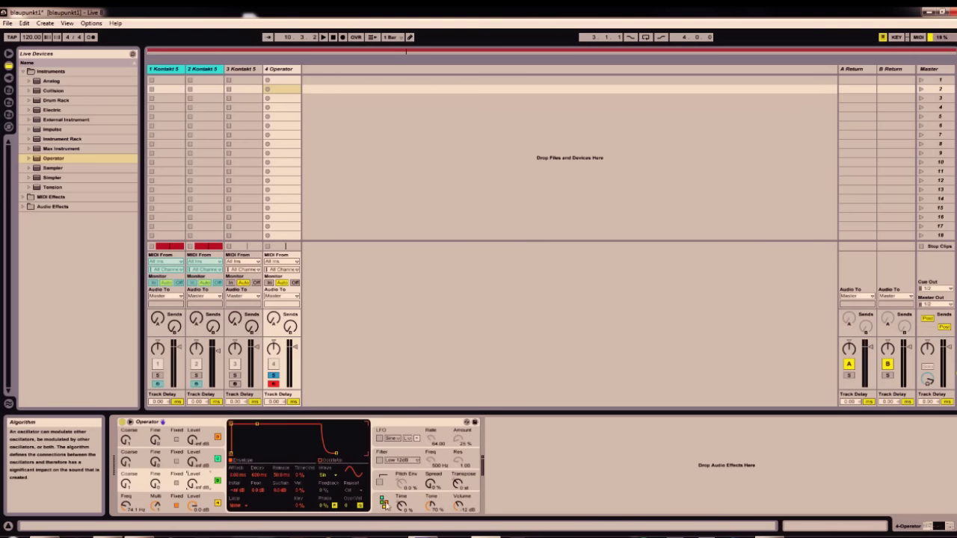
pyautogui.click(384, 506)
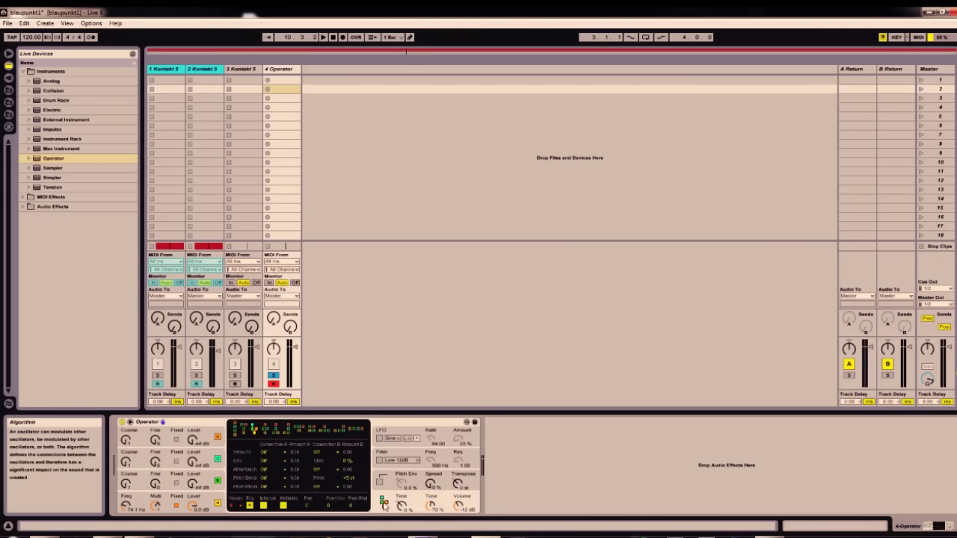
pyautogui.click(212, 456)
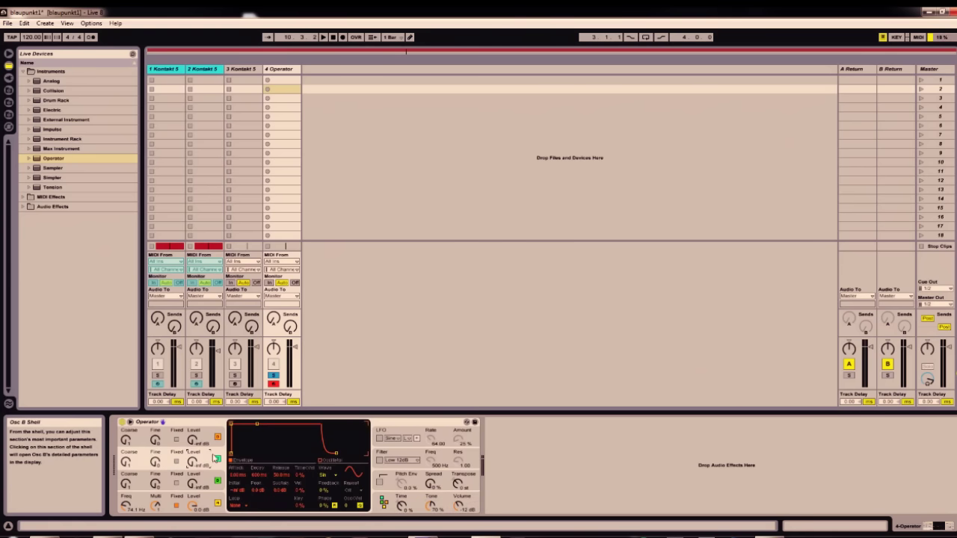
# Step: Set oscillator B's coarse tuning to 0.5 and audition oscillators B, C and D one at a time by raising their levels
pyautogui.click(215, 488)
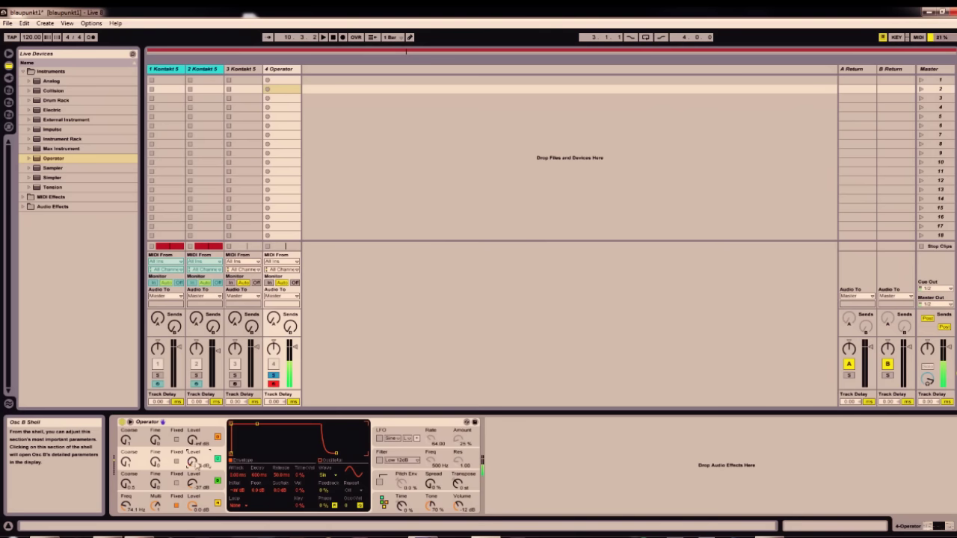
pyautogui.click(210, 433)
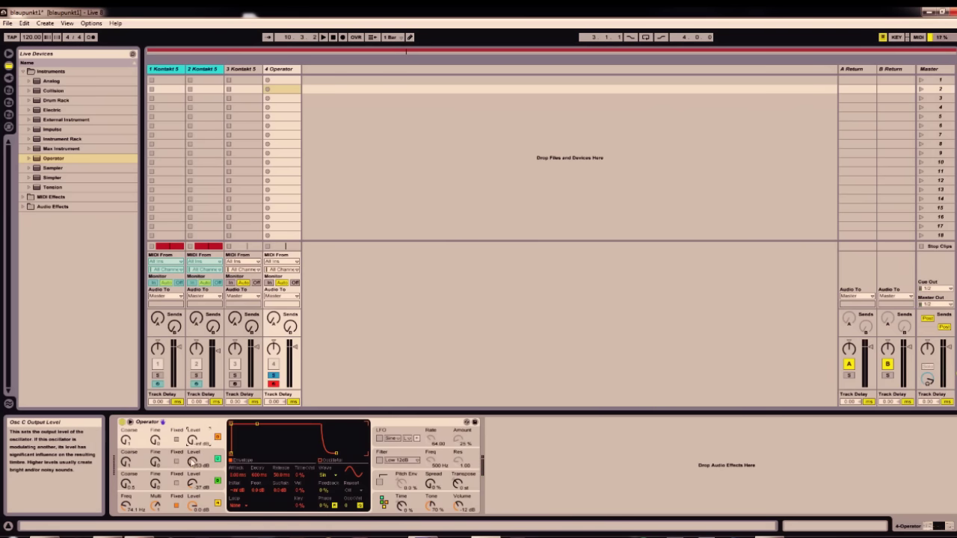
pyautogui.click(187, 467)
pyautogui.click(187, 483)
pyautogui.click(190, 443)
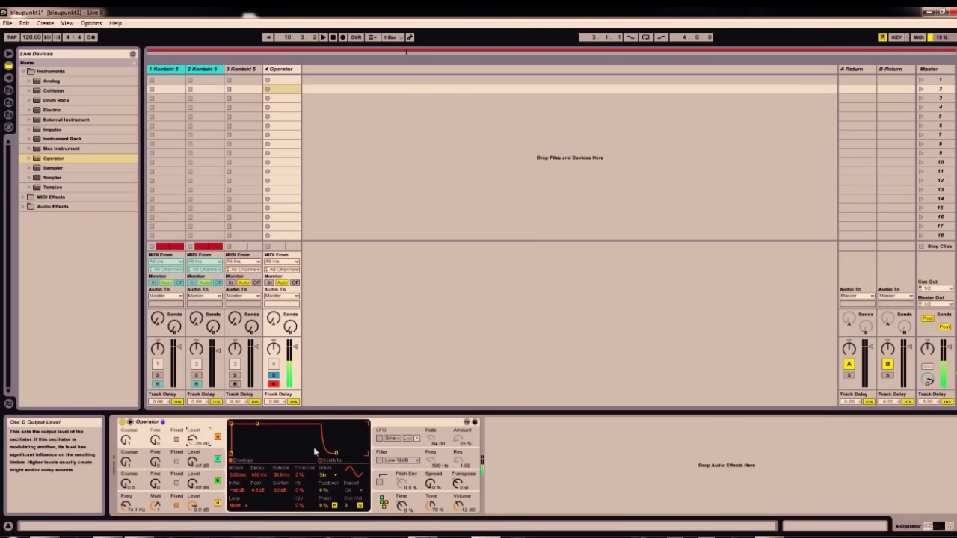
# Step: Audition saw and Square 32 waveforms on oscillator D and settle on Sine 8 Bit, lowering its level
pyautogui.click(335, 476)
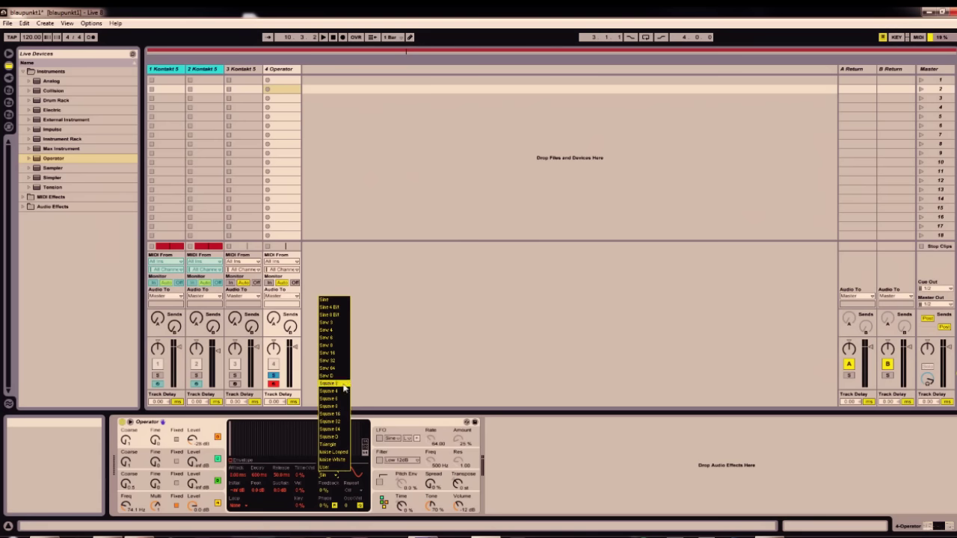
pyautogui.click(334, 329)
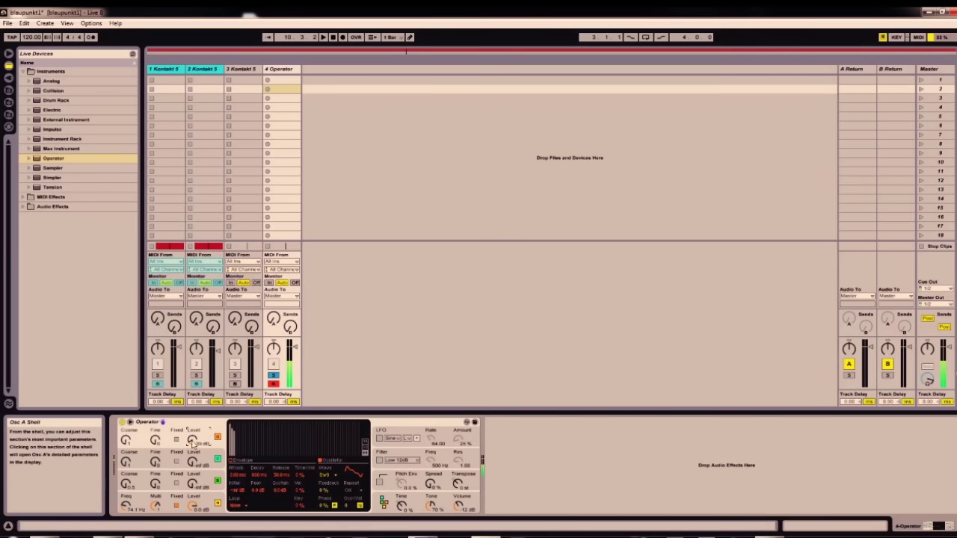
pyautogui.click(333, 476)
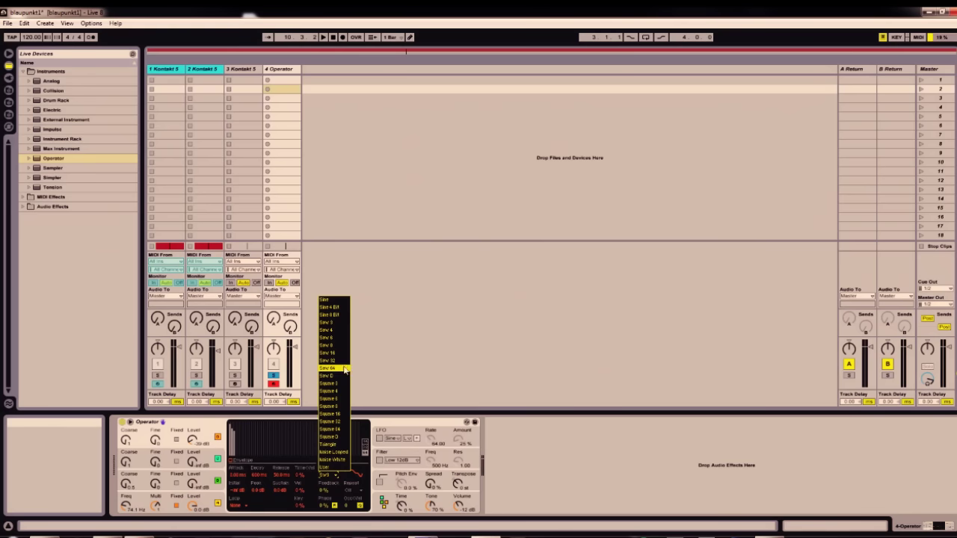
pyautogui.click(329, 420)
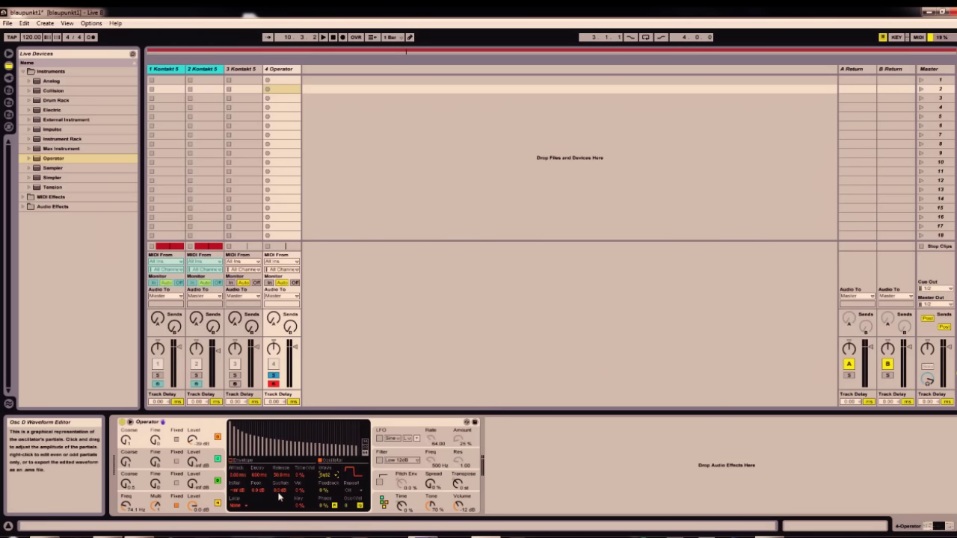
pyautogui.click(333, 476)
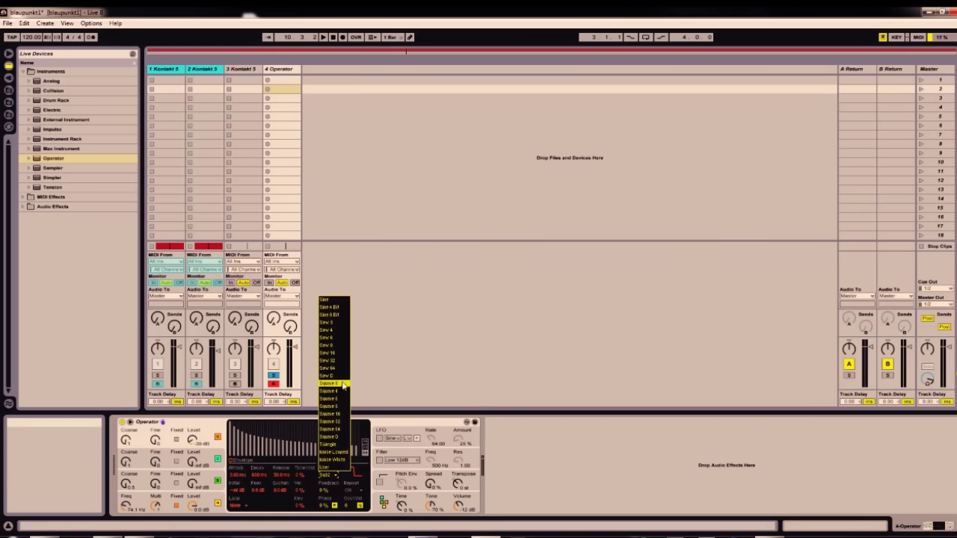
pyautogui.click(333, 314)
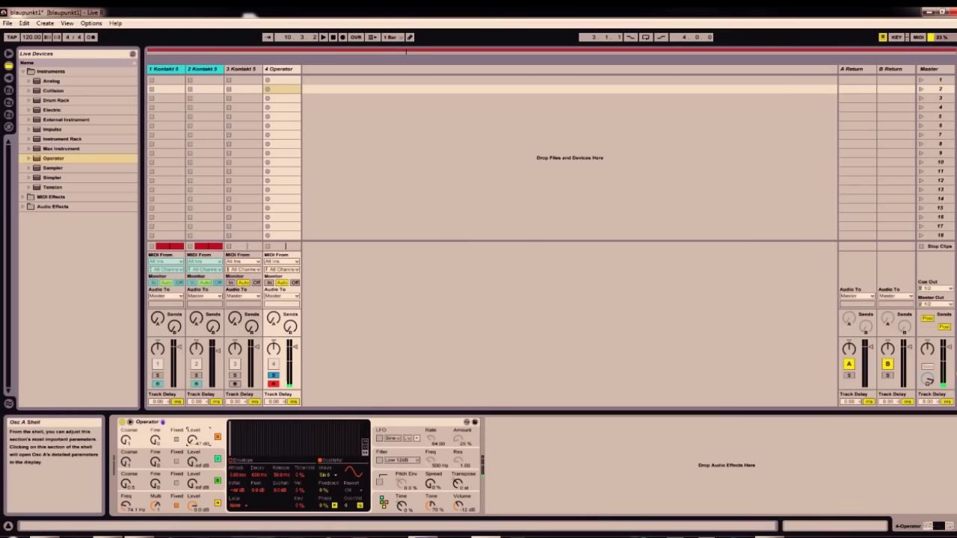
# Step: Turn the levels of oscillators C and D fully down and set oscillator B's level to -31 dB
pyautogui.click(197, 475)
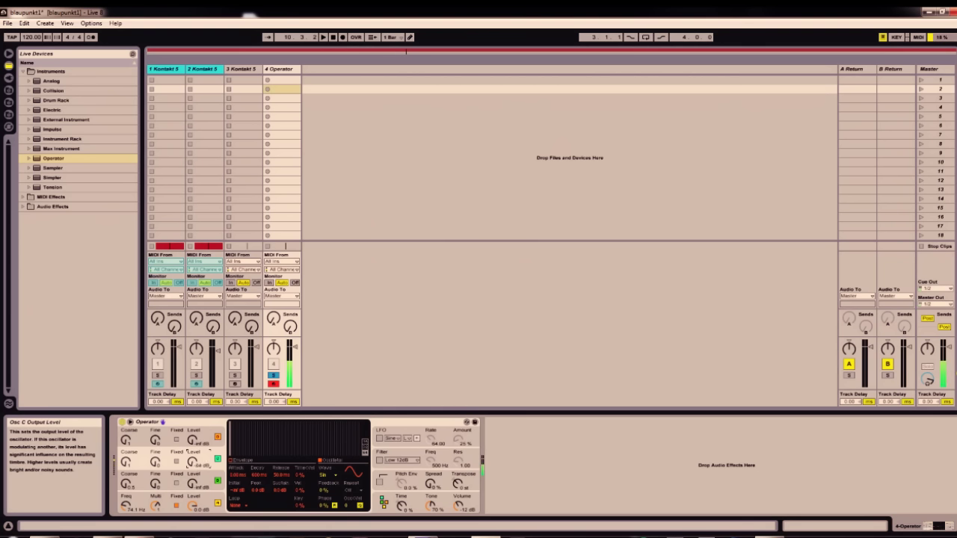
pyautogui.moveTo(193, 484); pyautogui.dragTo(192, 464)
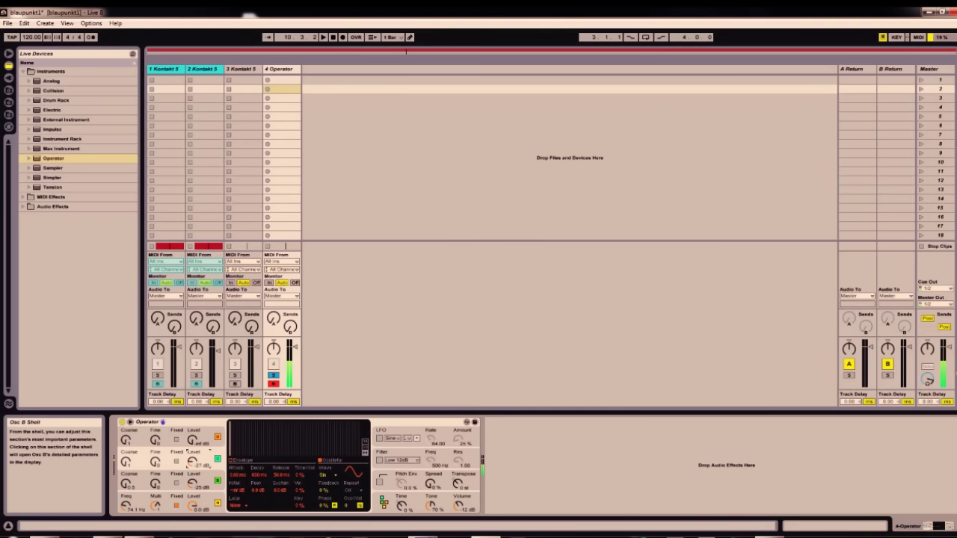
pyautogui.moveTo(192, 483); pyautogui.dragTo(191, 488)
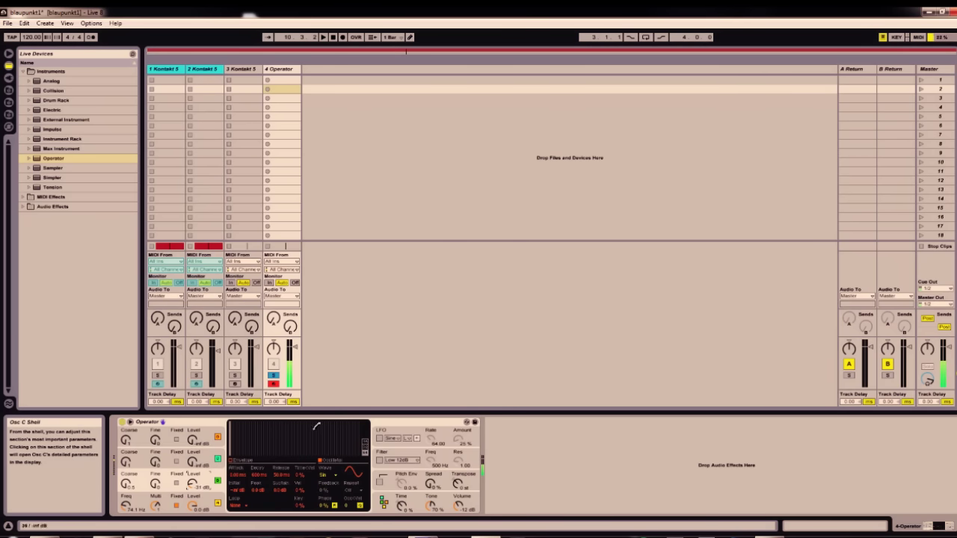
# Step: Enable Operator's LFO, switch its frequency range to high and adjust its rate
pyautogui.click(379, 446)
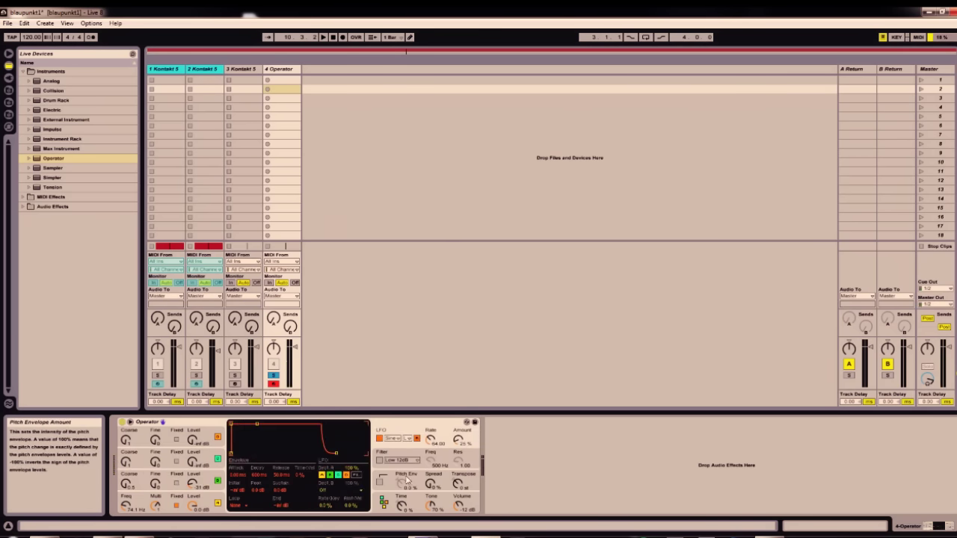
pyautogui.click(210, 502)
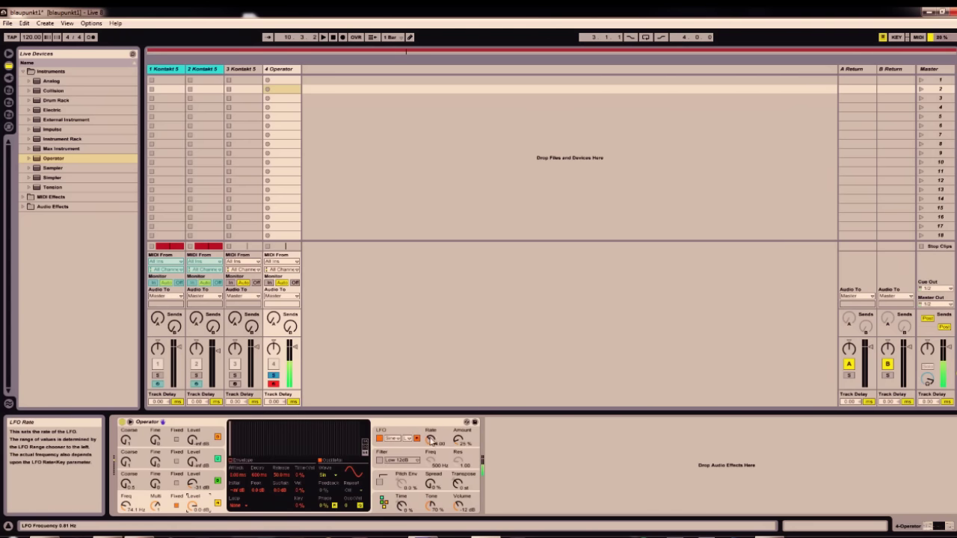
pyautogui.click(432, 441)
pyautogui.click(408, 439)
pyautogui.click(409, 453)
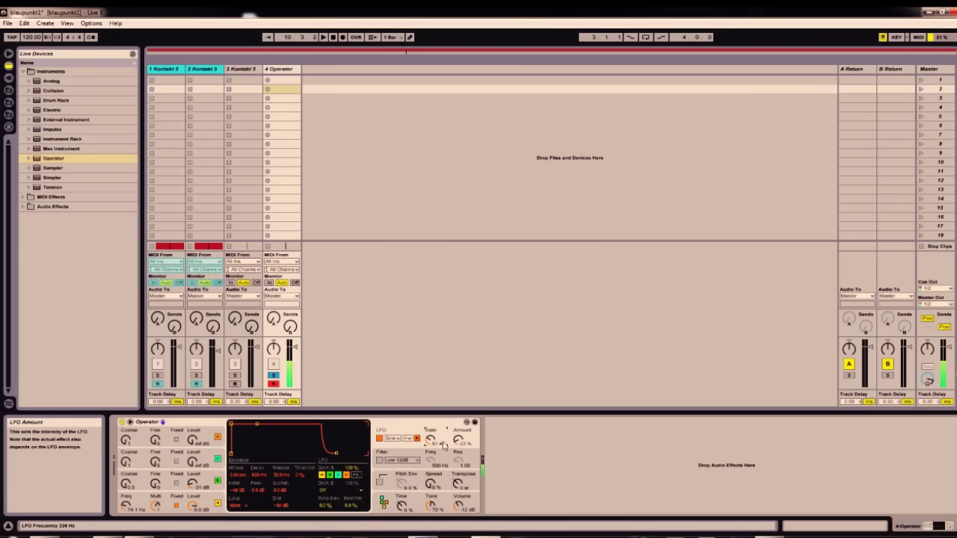
# Step: Compare Operator's sound with the LFO off and on, and audition oscillator C by raising its level
pyautogui.click(379, 438)
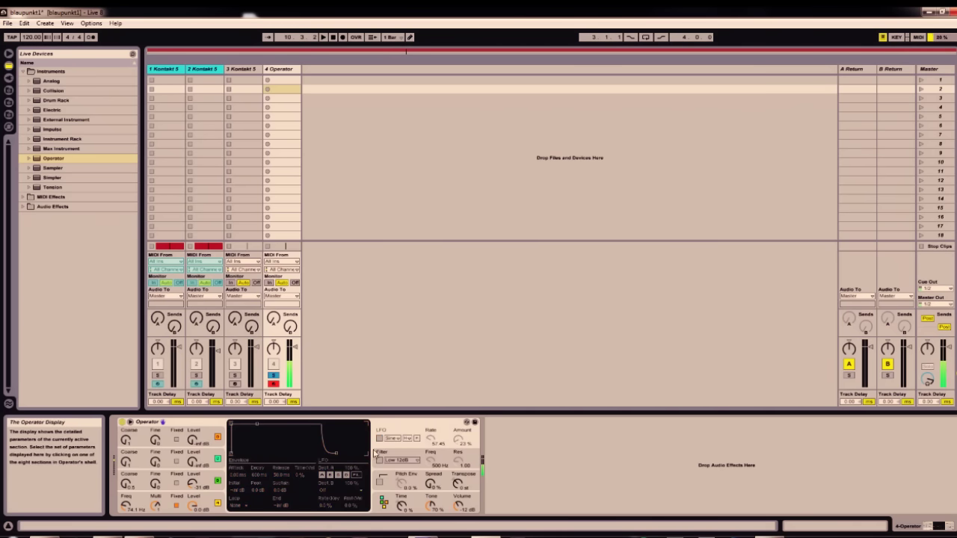
pyautogui.click(379, 438)
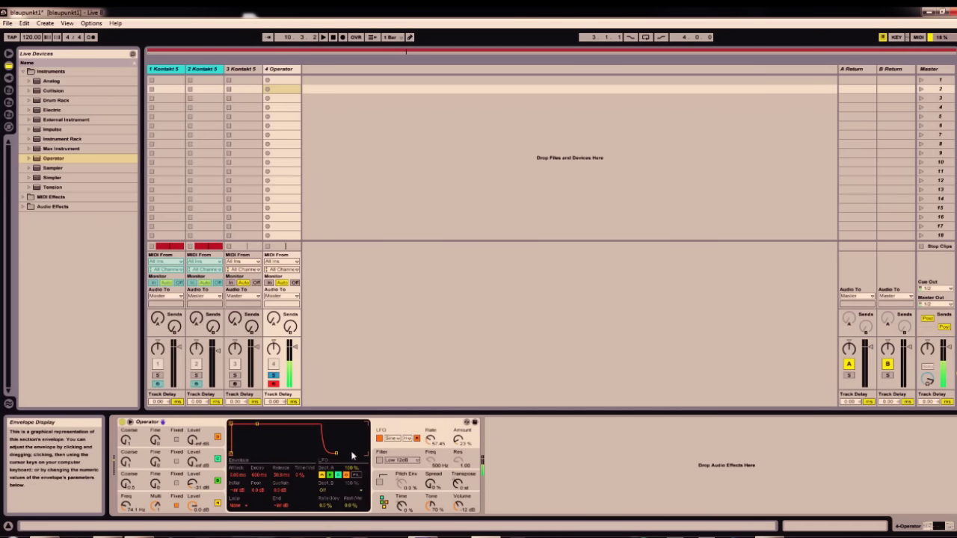
pyautogui.click(210, 452)
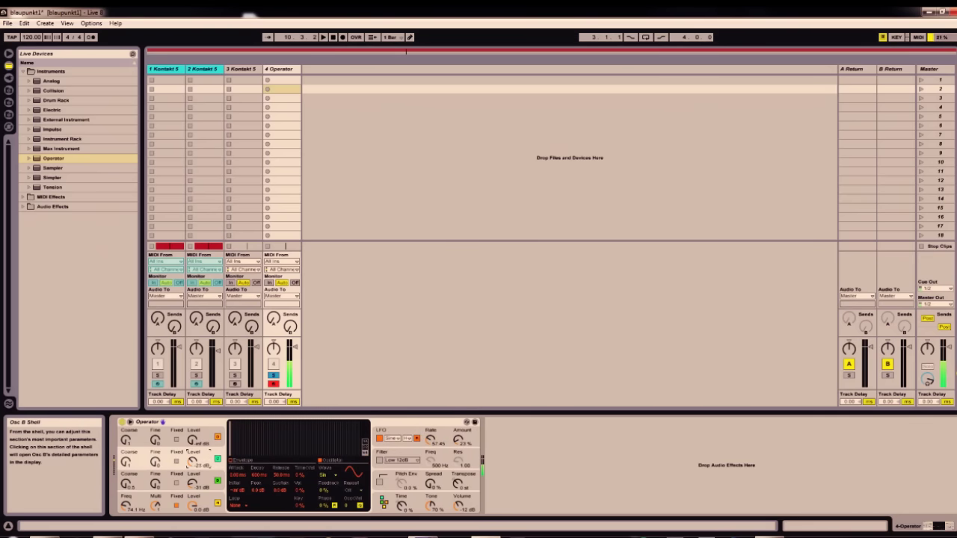
# Step: Add the RVerb Mono/Stereo plug-in to the Operator track and set its reverb type to Church
pyautogui.click(10, 80)
pyautogui.moveTo(10, 217); pyautogui.dragTo(24, 324)
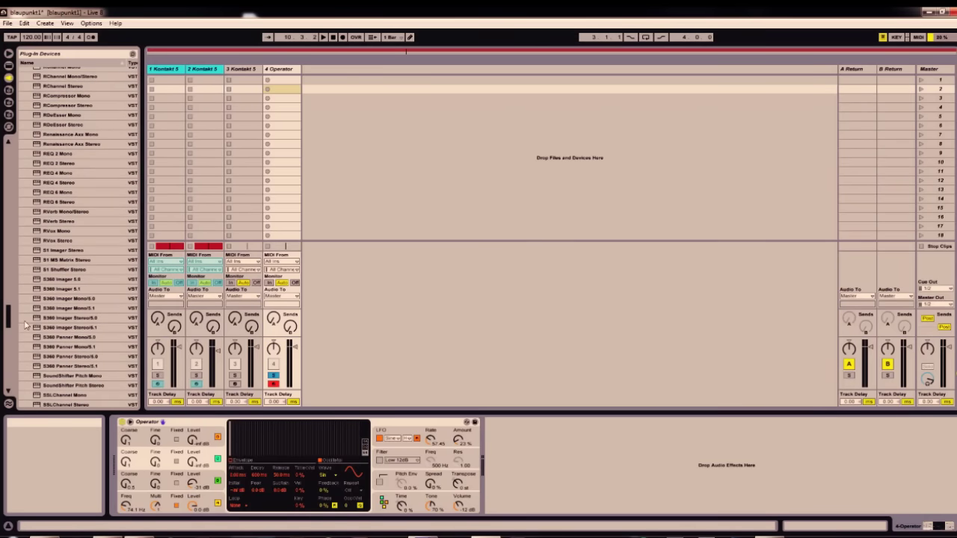
pyautogui.doubleClick(45, 212)
pyautogui.click(608, 221)
pyautogui.click(602, 222)
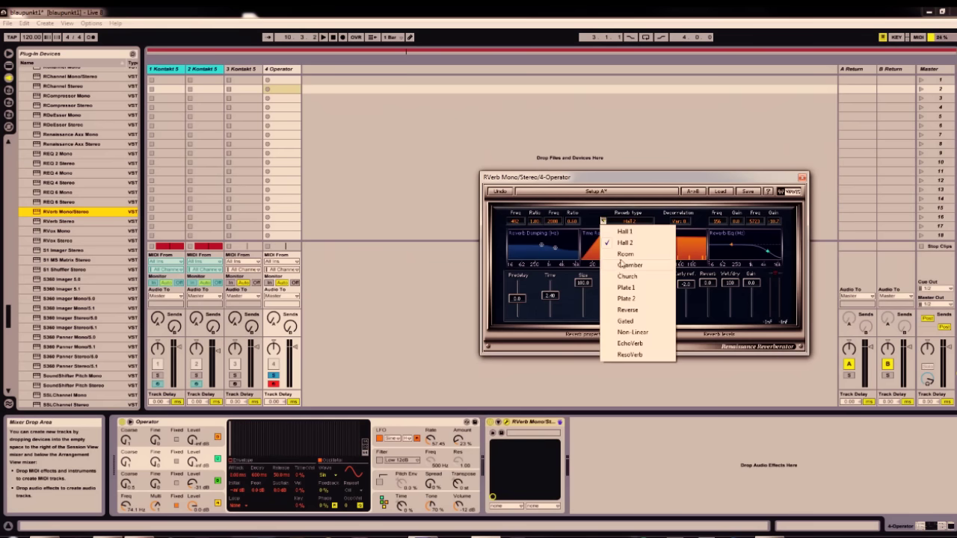
pyautogui.click(636, 278)
# Step: Set the reverb time to 4.37, lower the wet/dry mix, and raise the upper damping and EQ points slightly
pyautogui.moveTo(550, 296); pyautogui.dragTo(549, 270)
pyautogui.moveTo(730, 284); pyautogui.dragTo(729, 298)
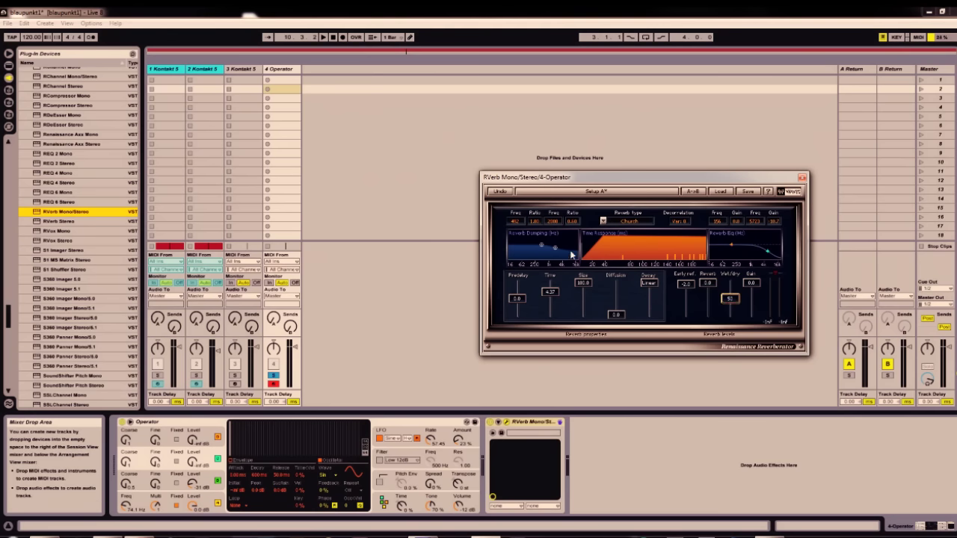
pyautogui.moveTo(555, 249); pyautogui.dragTo(555, 246)
pyautogui.moveTo(767, 251); pyautogui.dragTo(765, 247)
pyautogui.click(415, 353)
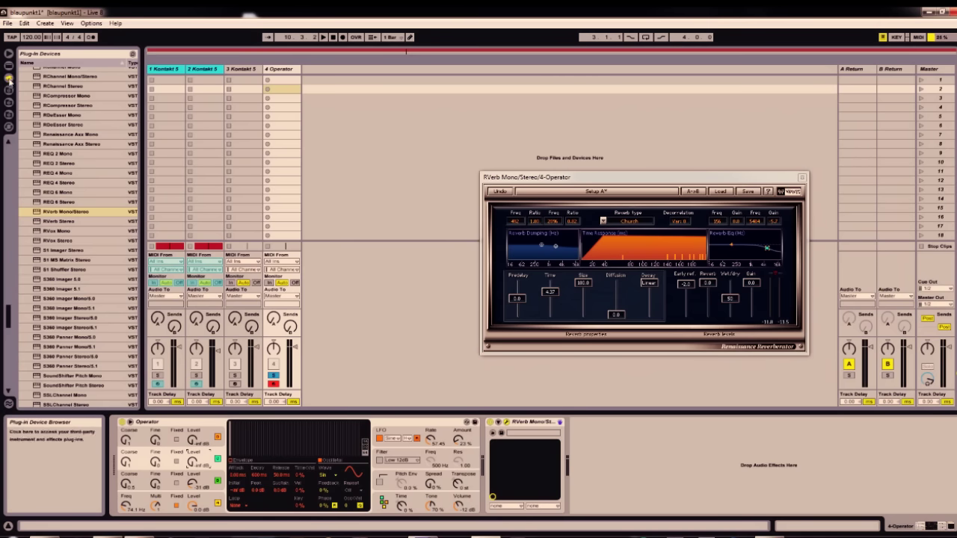
# Step: Add the iZotope Ozone 5 Imager from the x86 plug-in folder to the Operator track
pyautogui.click(9, 79)
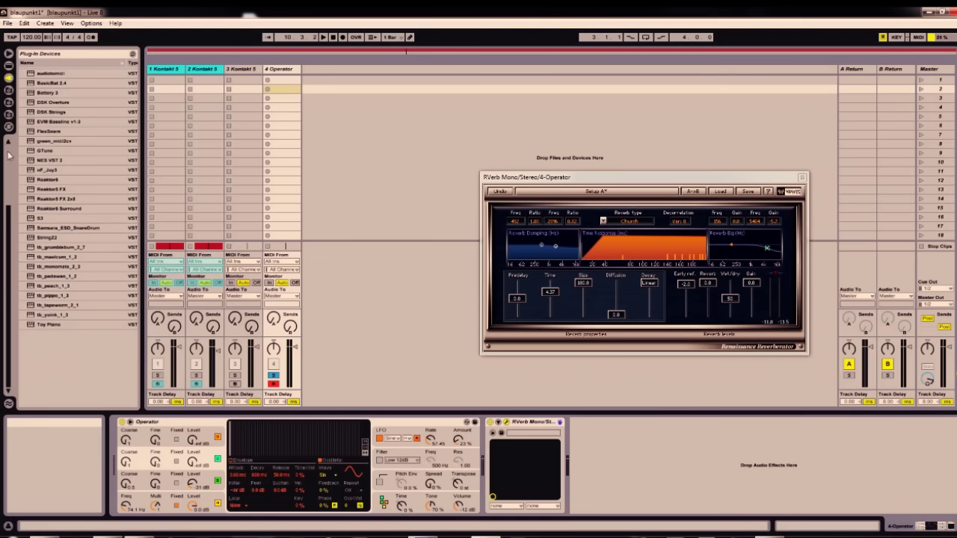
pyautogui.scroll(5, 22, 153)
pyautogui.click(23, 167)
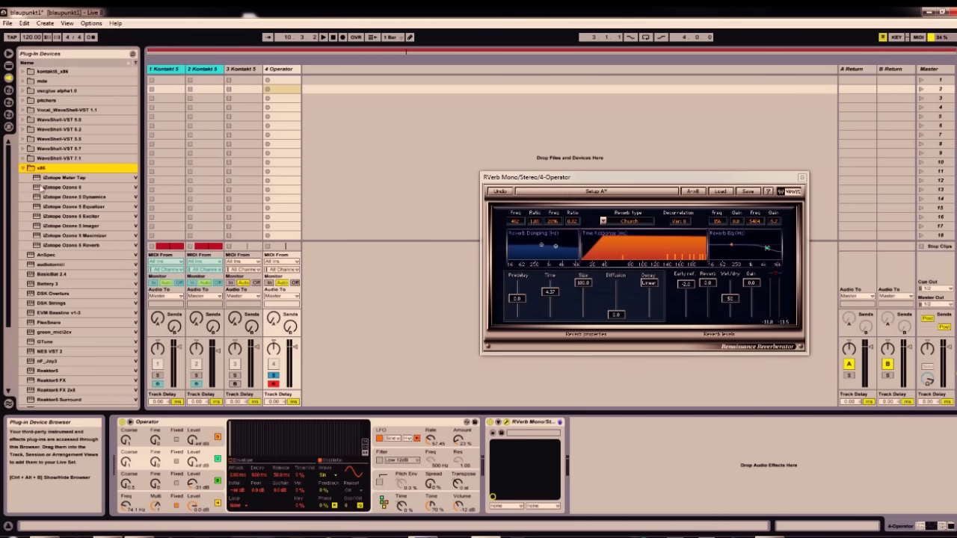
pyautogui.click(35, 226)
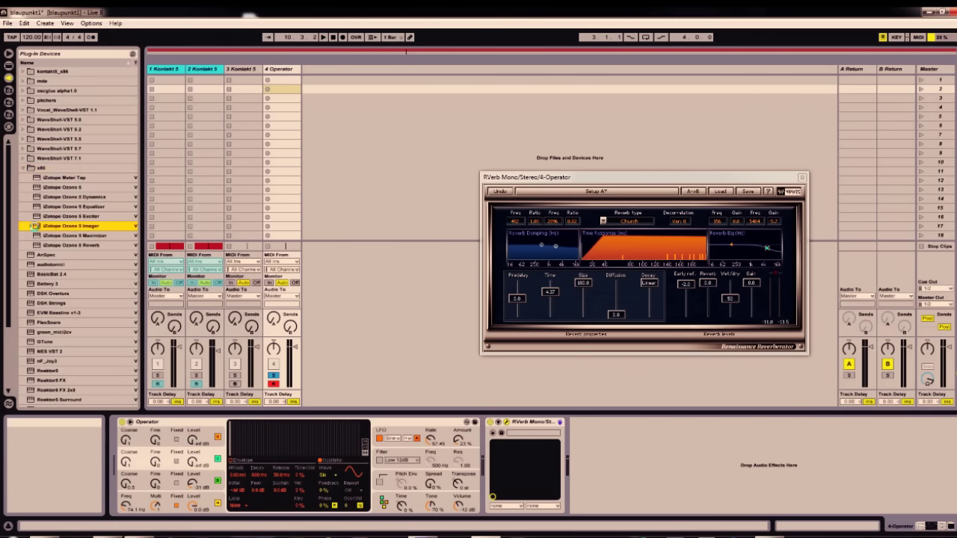
pyautogui.doubleClick(41, 226)
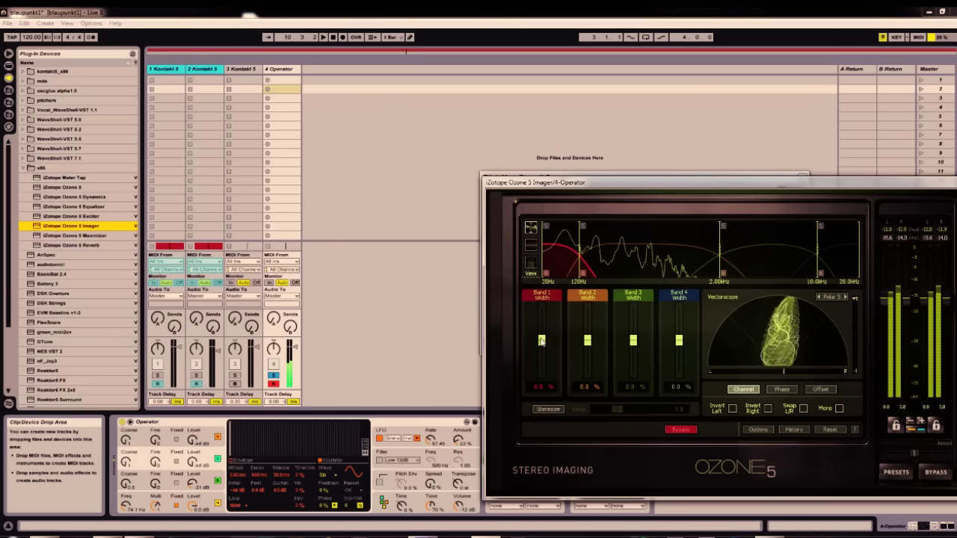
# Step: Widen imager band 1 to 68% and band 2 to 100%, set their upper crossover to 1.49 kHz, and compare against bypass
pyautogui.moveTo(541, 340); pyautogui.dragTo(543, 319)
pyautogui.moveTo(587, 348); pyautogui.dragTo(589, 319)
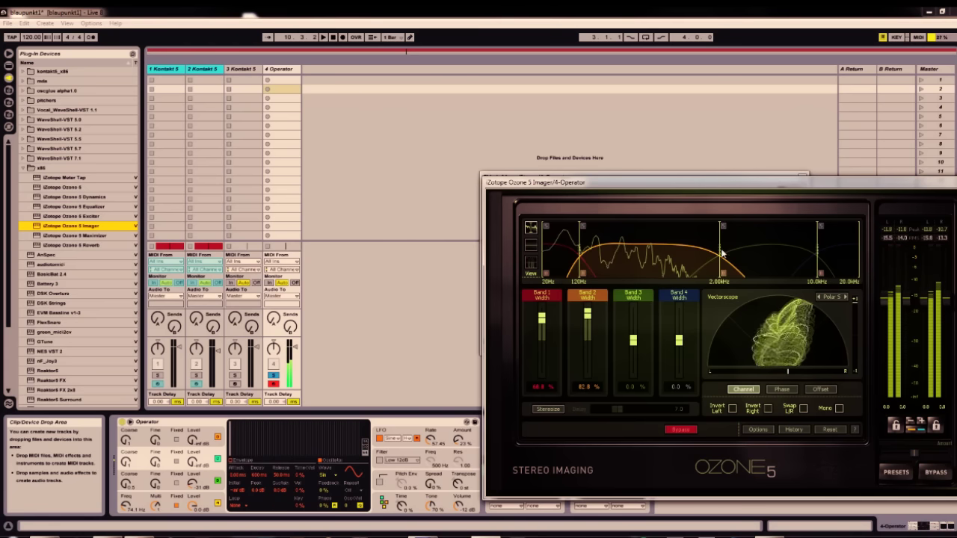
pyautogui.moveTo(721, 249); pyautogui.dragTo(701, 247)
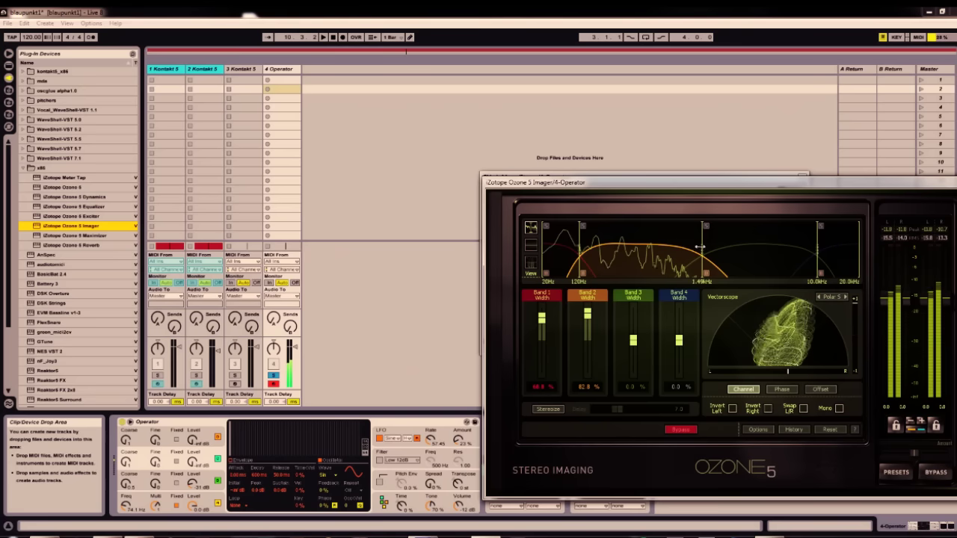
pyautogui.moveTo(590, 317); pyautogui.dragTo(590, 305)
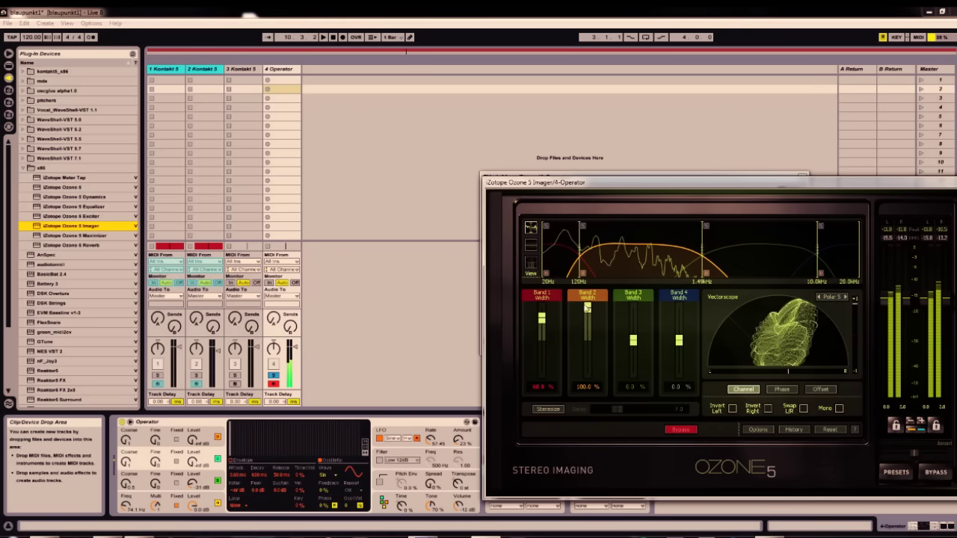
pyautogui.click(944, 479)
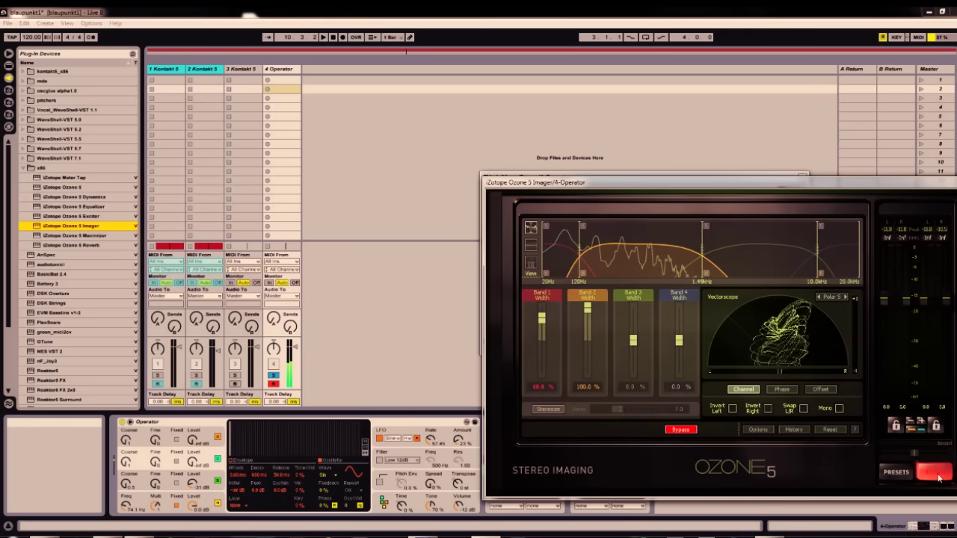
pyautogui.click(944, 479)
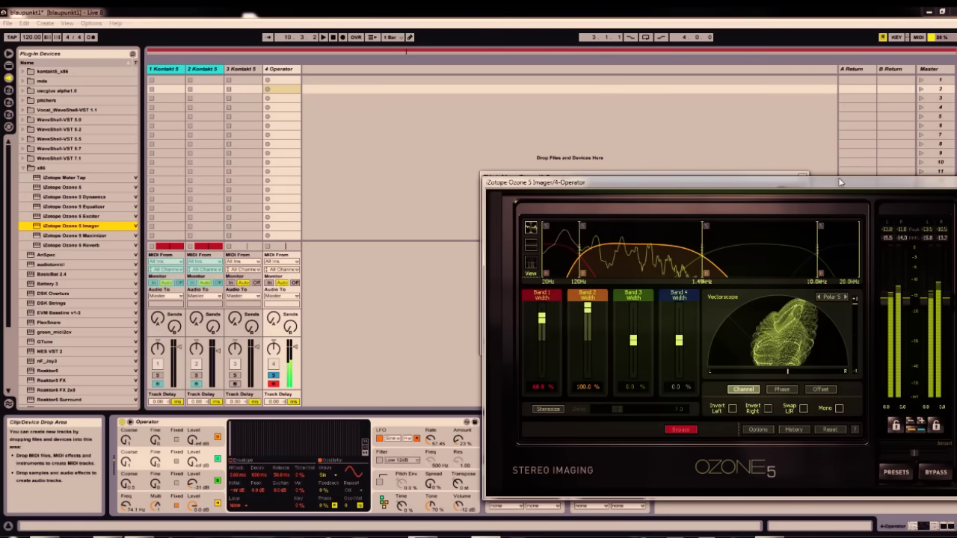
# Step: Widen imager band 3 to 76.6% while auditioning raised levels of Operator's oscillator C
pyautogui.click(193, 462)
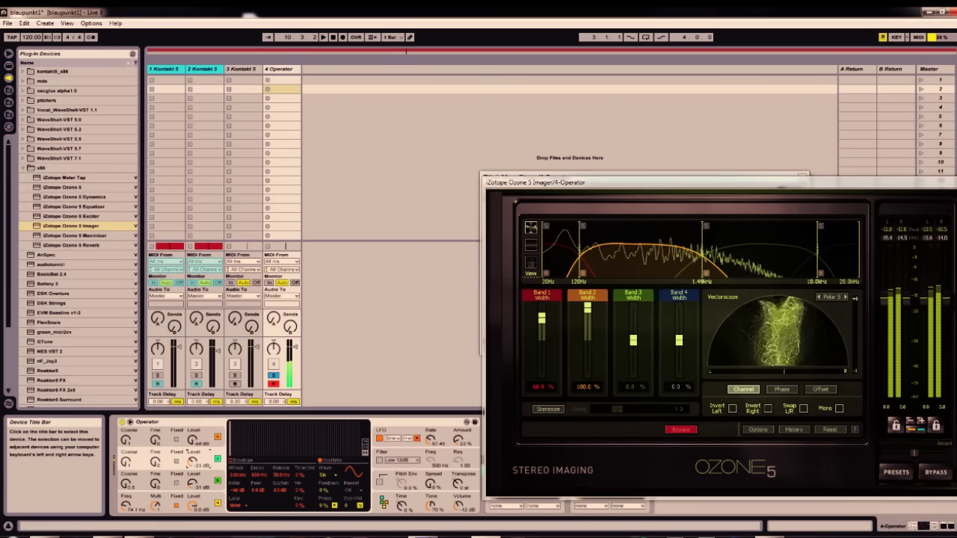
pyautogui.moveTo(634, 340); pyautogui.dragTo(633, 315)
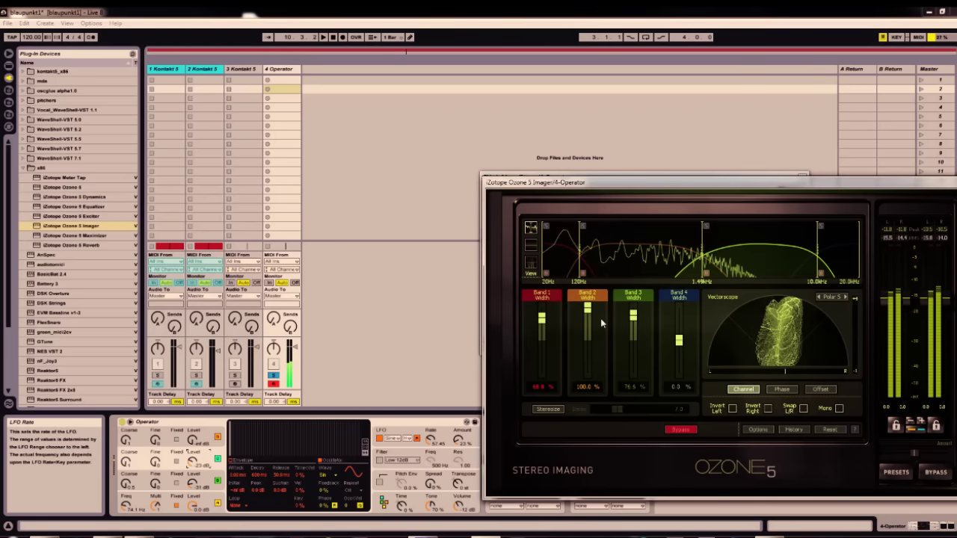
pyautogui.click(193, 462)
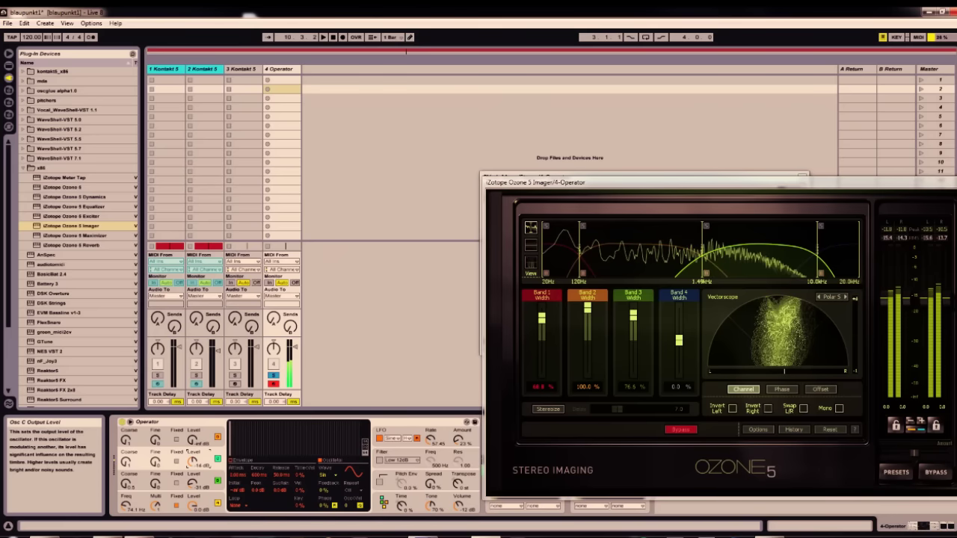
# Step: Close the Ozone Imager and RVerb windows and switch to the Arrangement View
pyautogui.moveTo(810, 183); pyautogui.dragTo(524, 183)
pyautogui.click(693, 182)
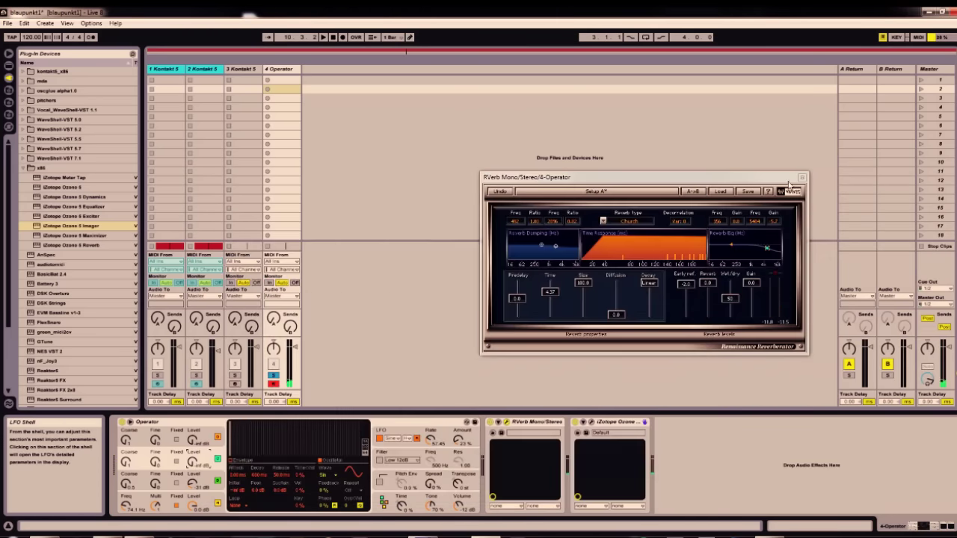
pyautogui.click(801, 178)
pyautogui.press('Tab')
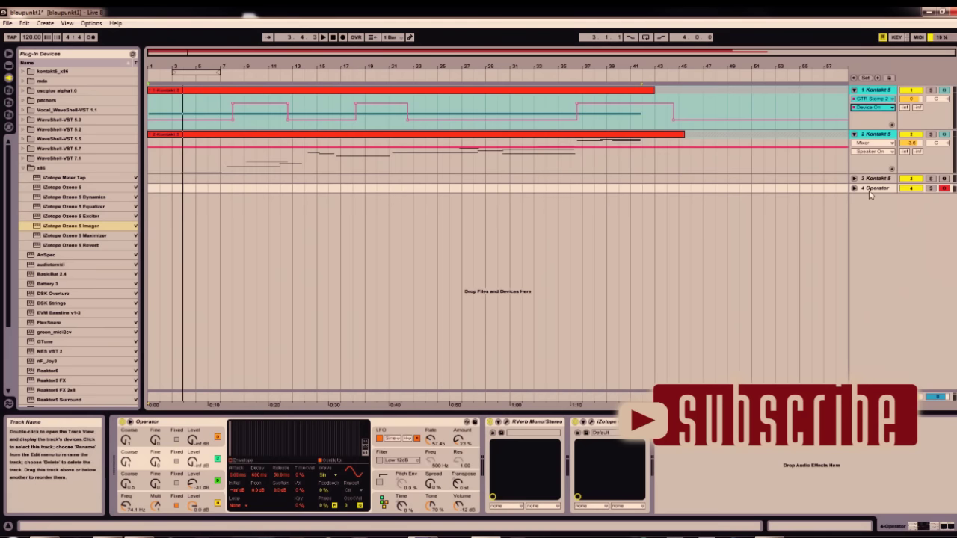
# Step: Unfold the Operator track and record a take with oscillator C's level rising and falling in three swells
pyautogui.click(854, 189)
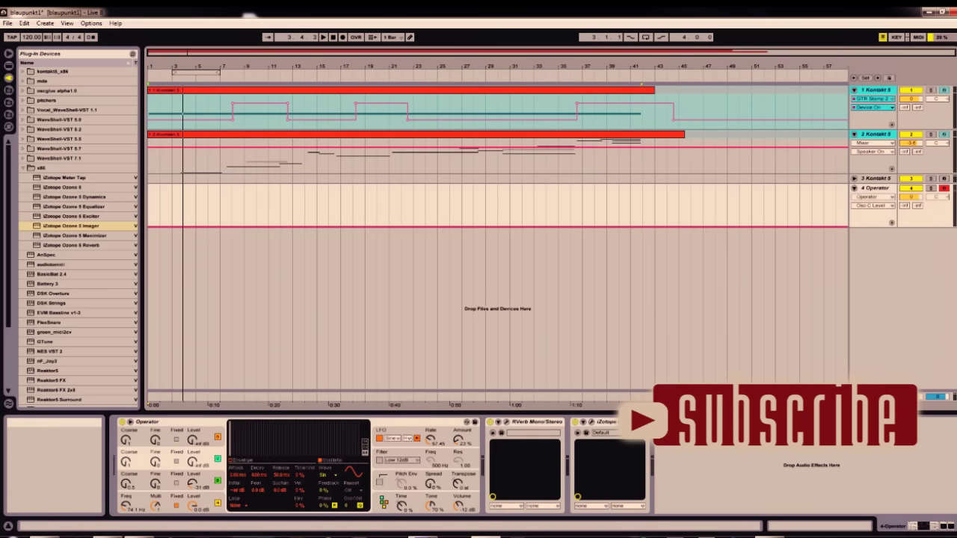
pyautogui.click(343, 37)
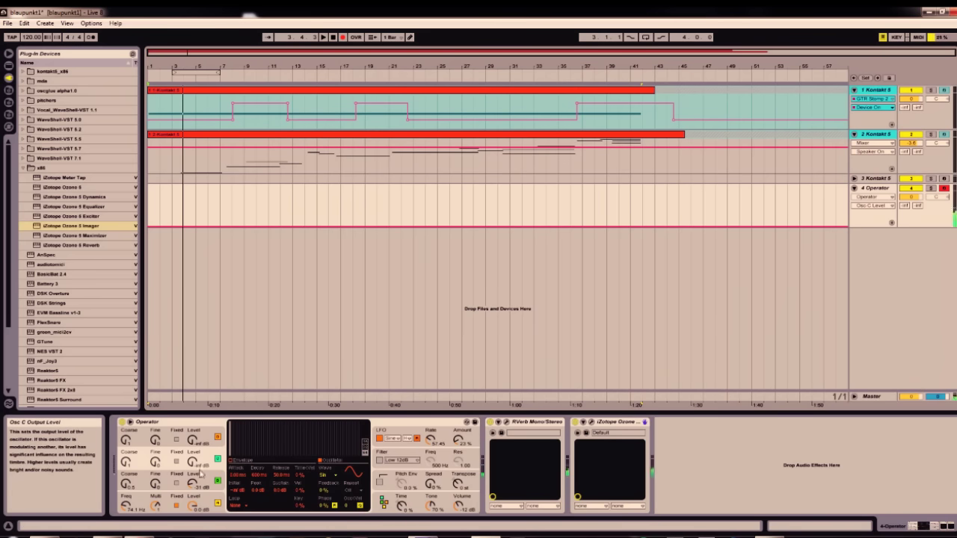
pyautogui.press('space')
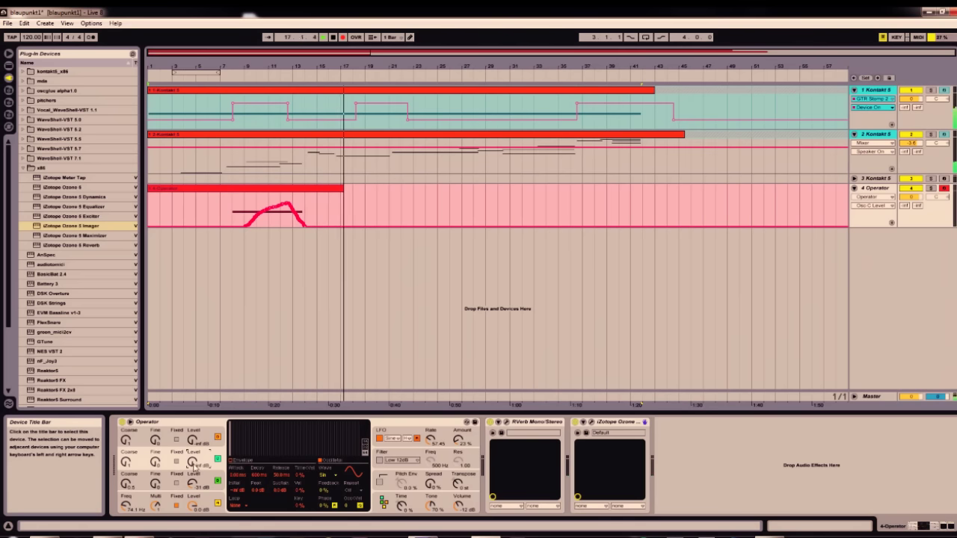
pyautogui.moveTo(194, 467)
pyautogui.mouseDown()
pyautogui.moveTo(194, 419)
pyautogui.moveTo(195, 451)
pyautogui.mouseUp()
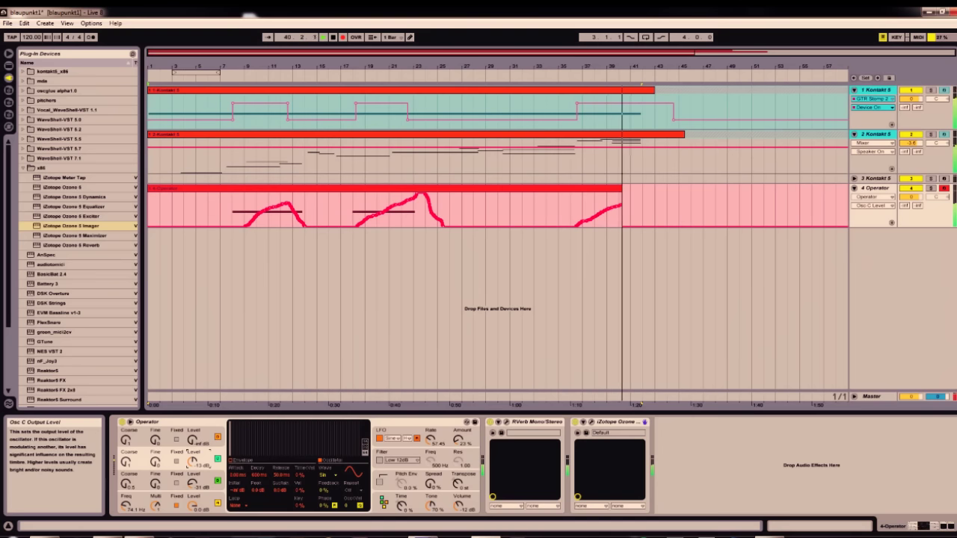
pyautogui.moveTo(193, 462)
pyautogui.mouseDown()
pyautogui.moveTo(192, 440)
pyautogui.moveTo(193, 484)
pyautogui.mouseUp()
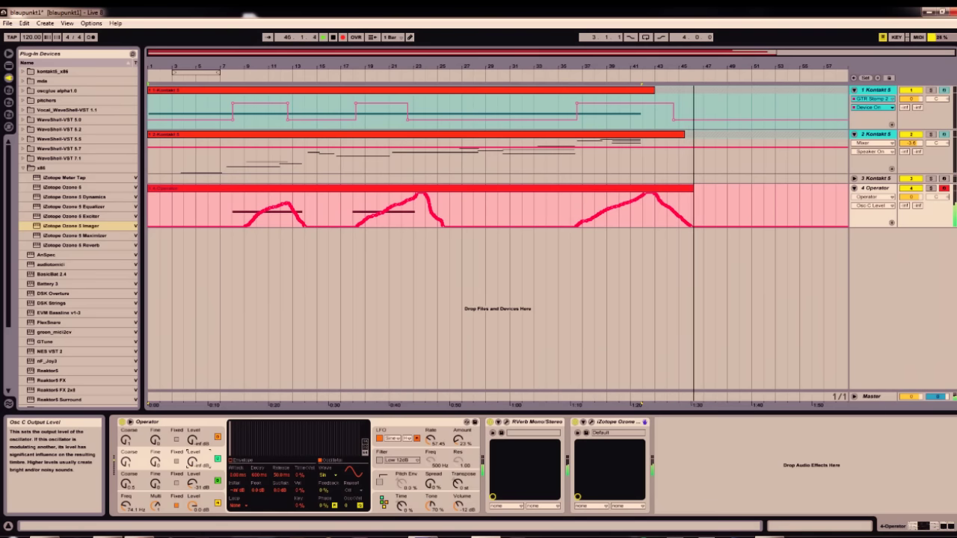